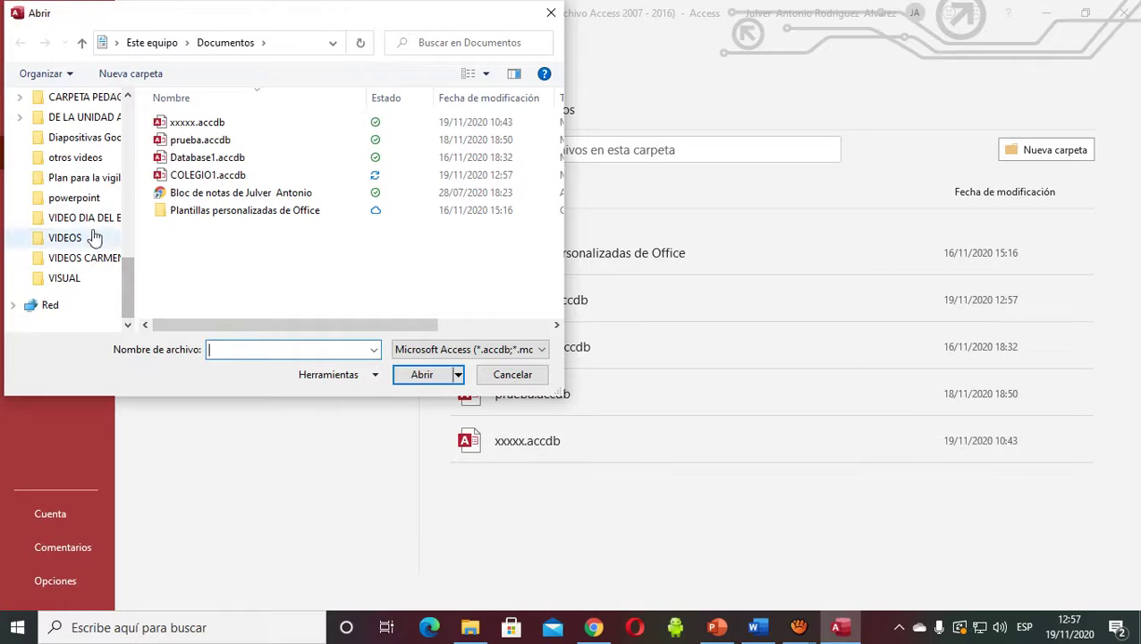
# - Open the database COLEGIO.accdb from the BASES DE DATOS folder on the KINGSTON (G:) drive
pyautogui.moveTo(128, 308); pyautogui.dragTo(138, 222)
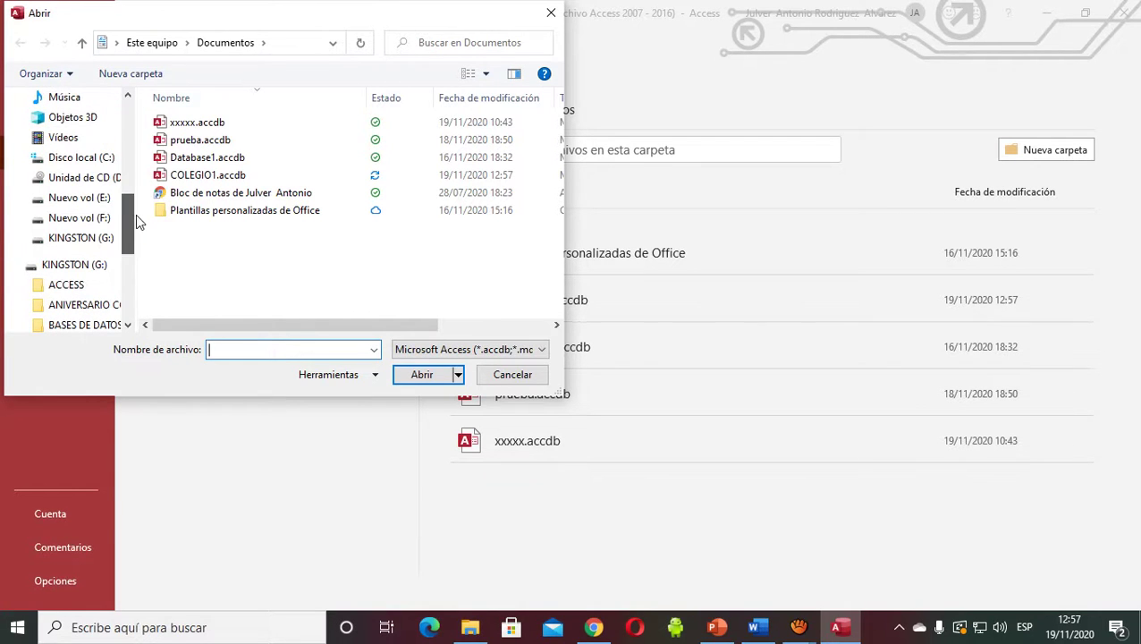
pyautogui.click(76, 264)
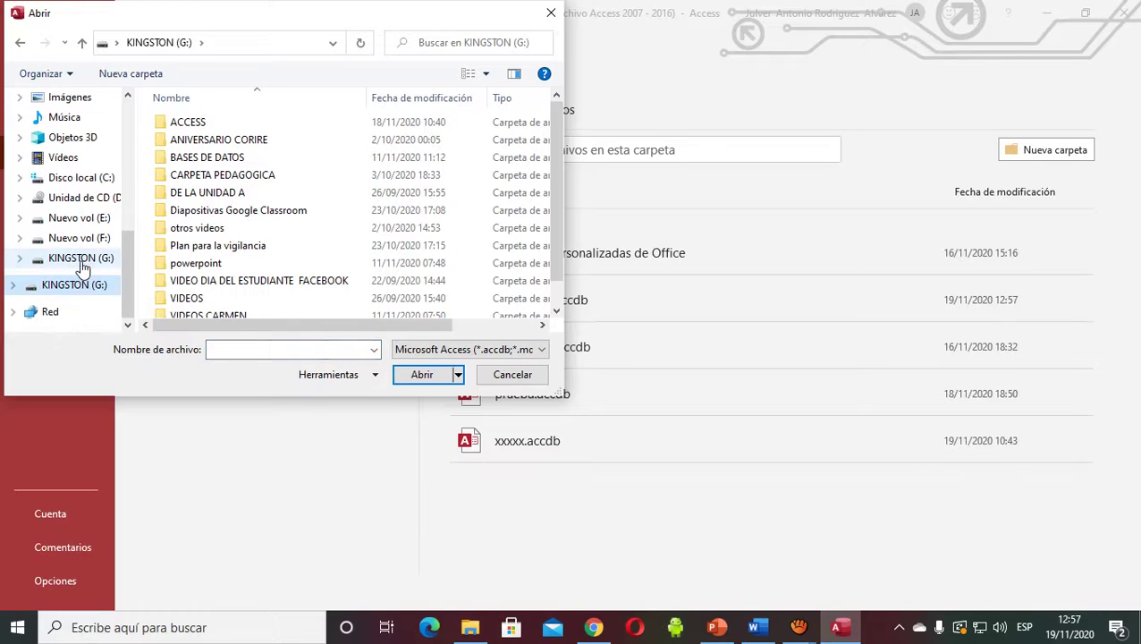
pyautogui.doubleClick(221, 157)
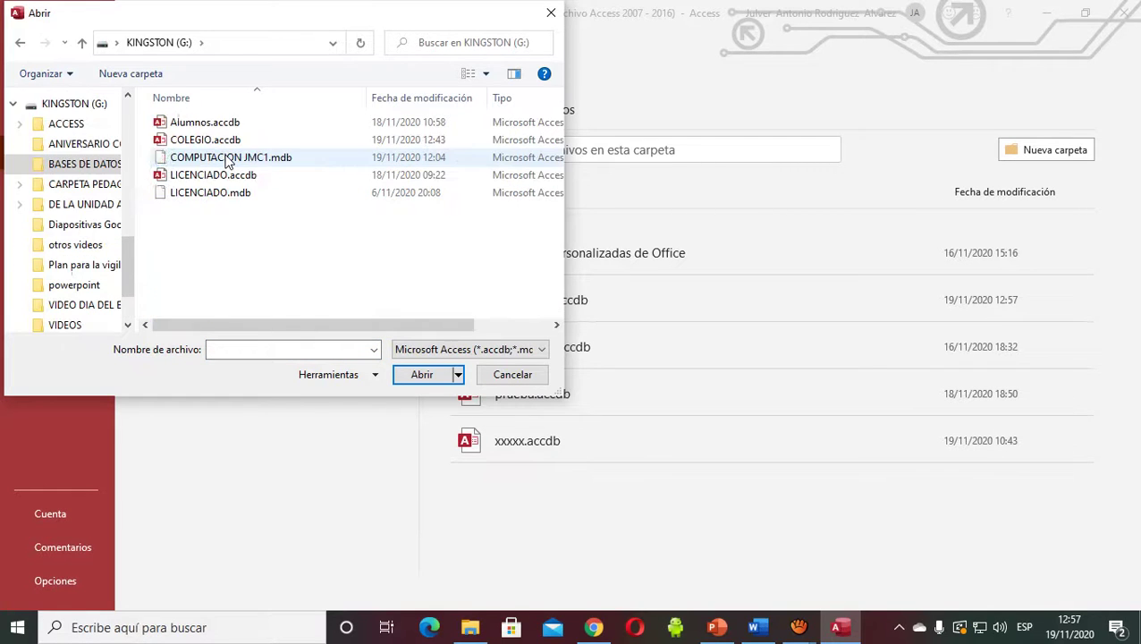
pyautogui.click(224, 141)
pyautogui.click(406, 376)
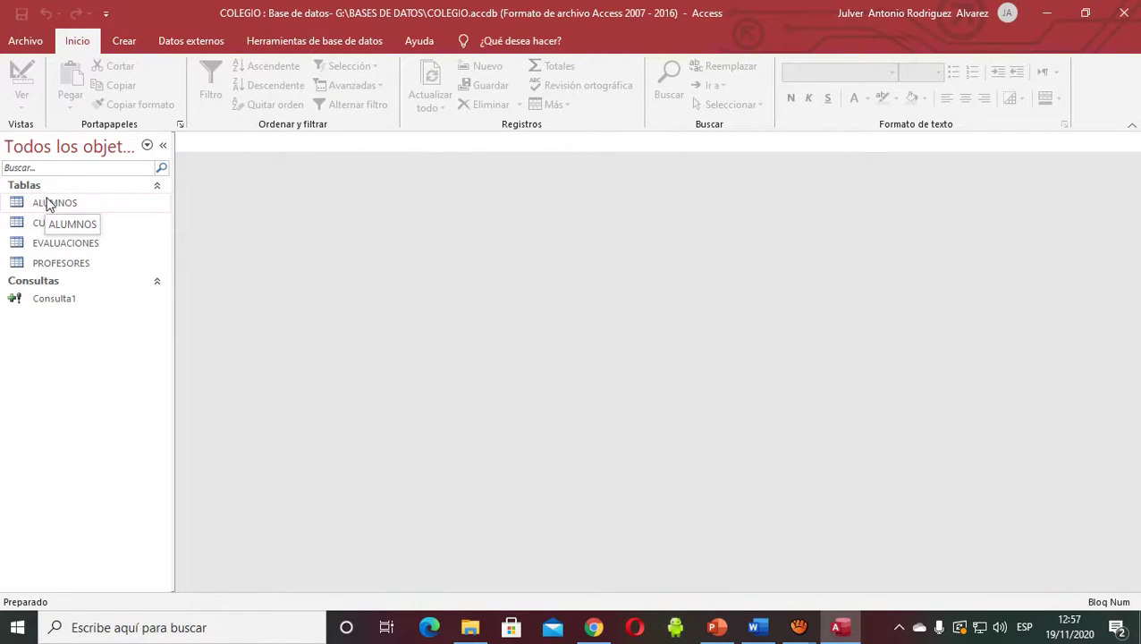
# - Open the database relationships diagram and move the CURSOS table down and away from EVALUACIONES
pyautogui.click(327, 47)
pyautogui.click(218, 84)
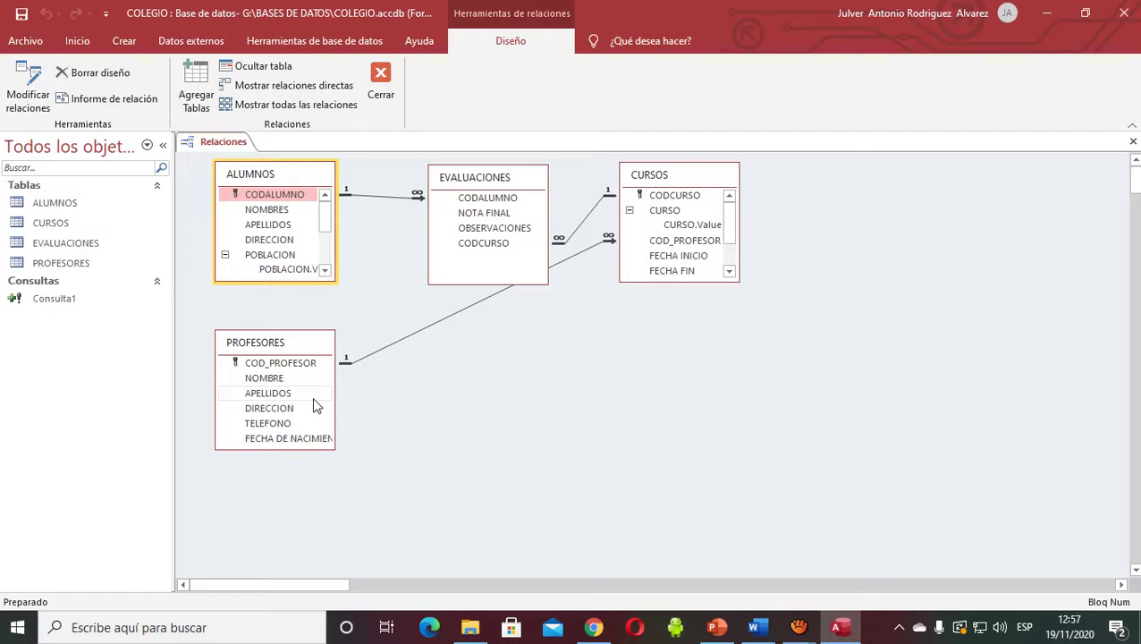
pyautogui.moveTo(688, 183); pyautogui.dragTo(741, 257)
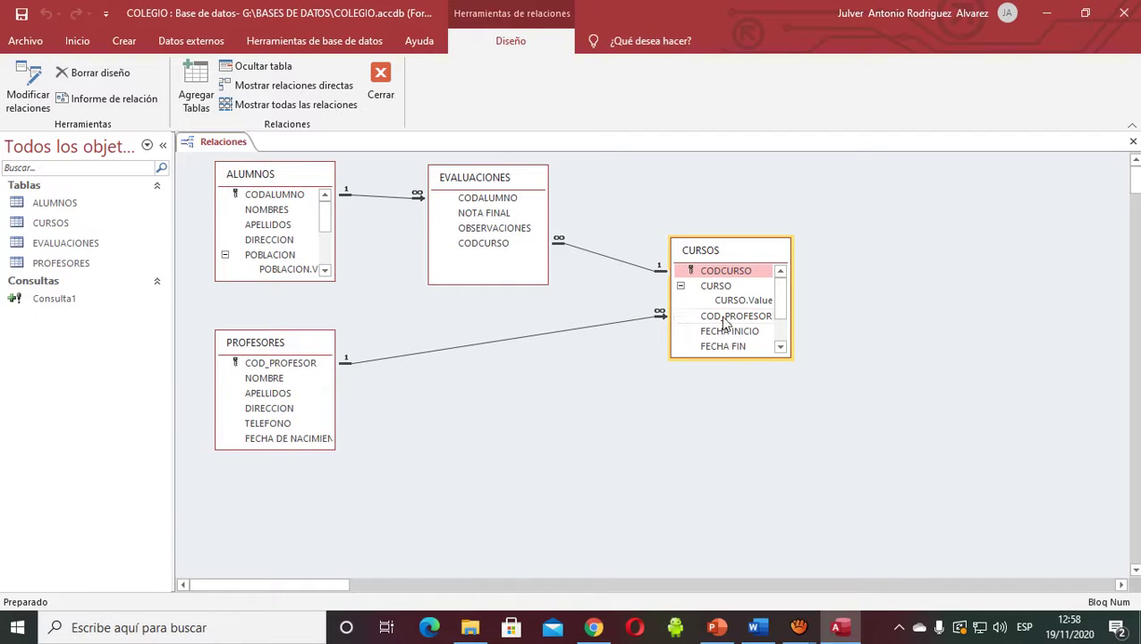
# - Examine the key fields that link ALUMNOS, EVALUACIONES, CURSOS and PROFESORES in the relationships diagram
pyautogui.click(282, 196)
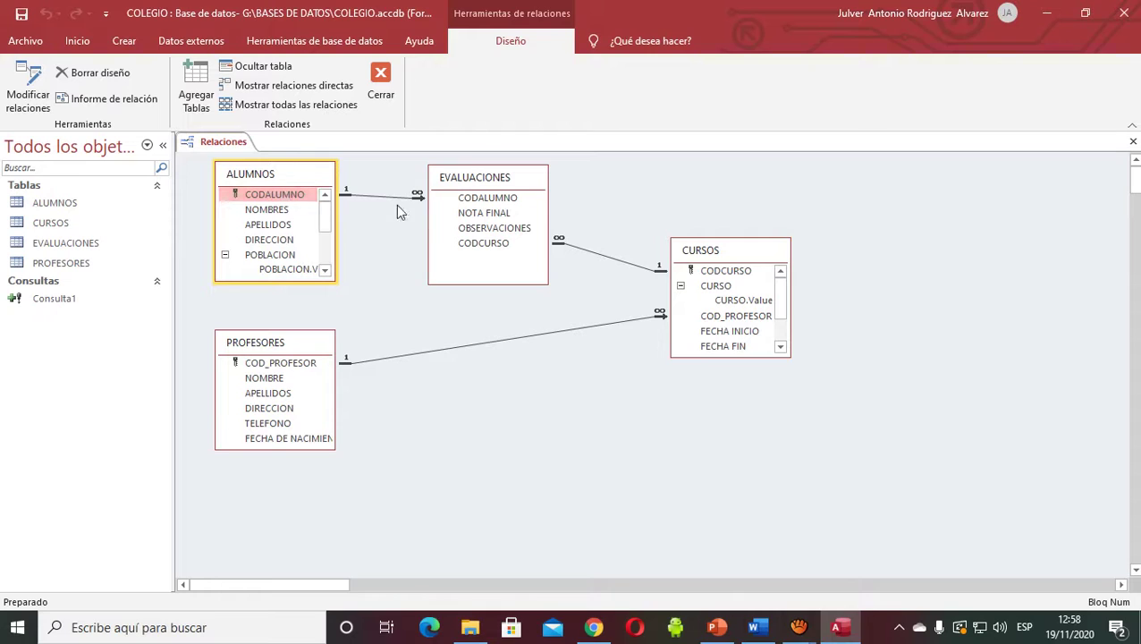
pyautogui.click(475, 201)
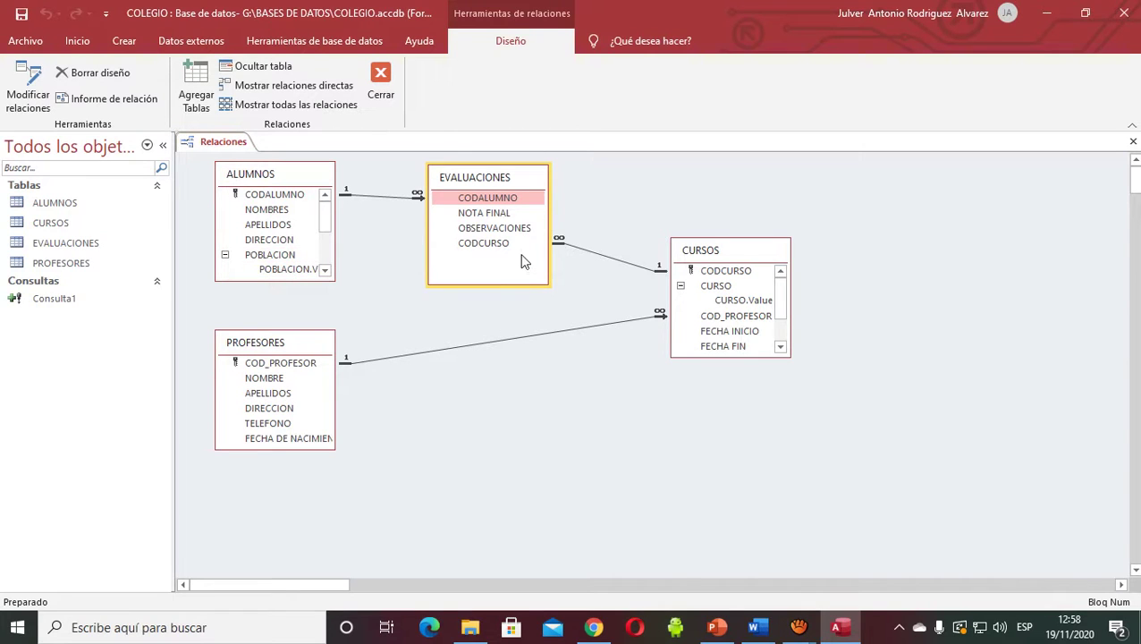
pyautogui.click(308, 349)
pyautogui.click(310, 362)
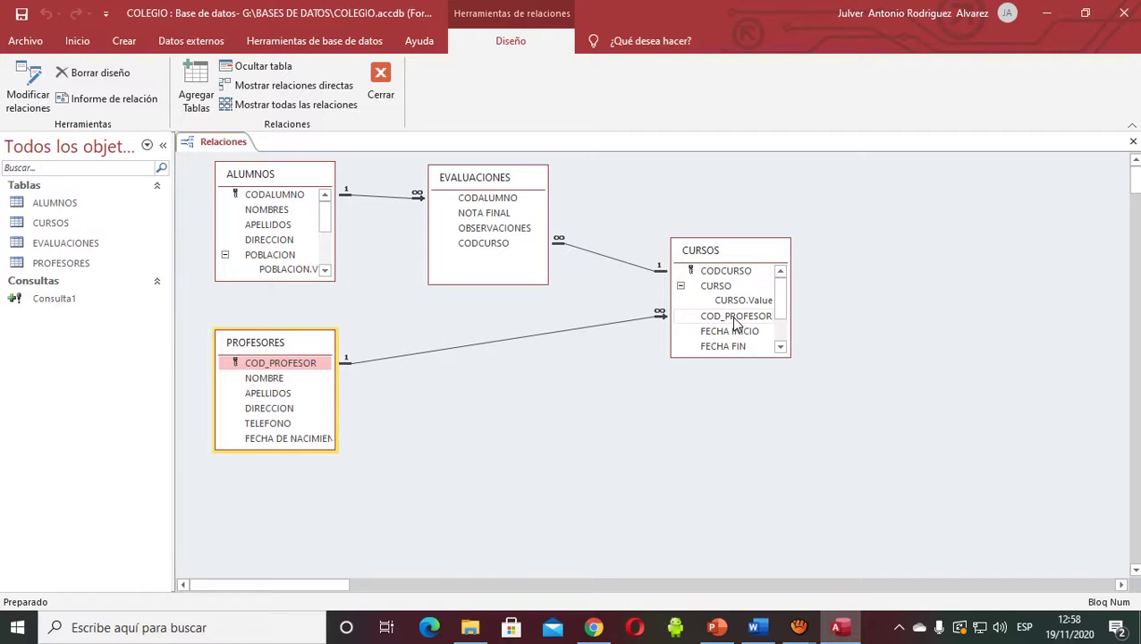
pyautogui.click(730, 254)
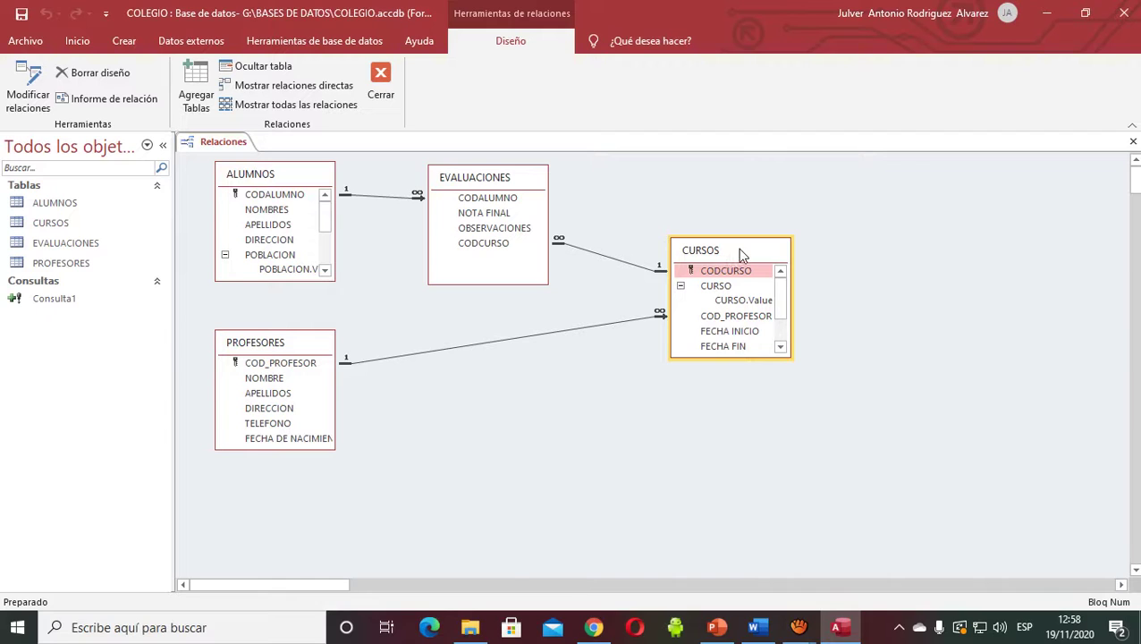
pyautogui.click(301, 346)
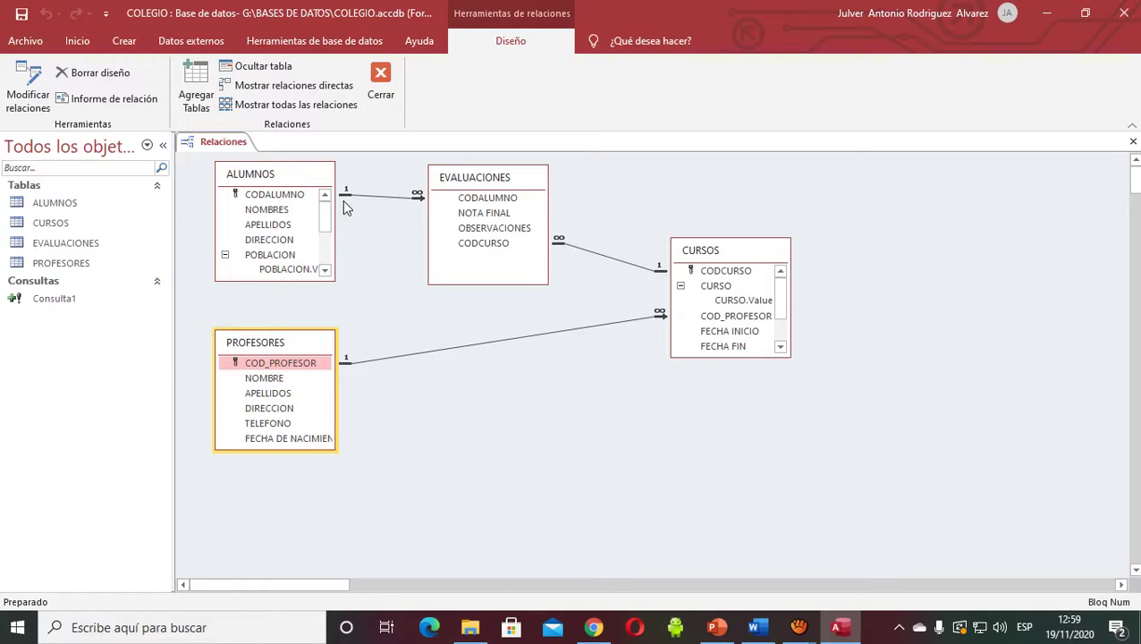
pyautogui.click(506, 203)
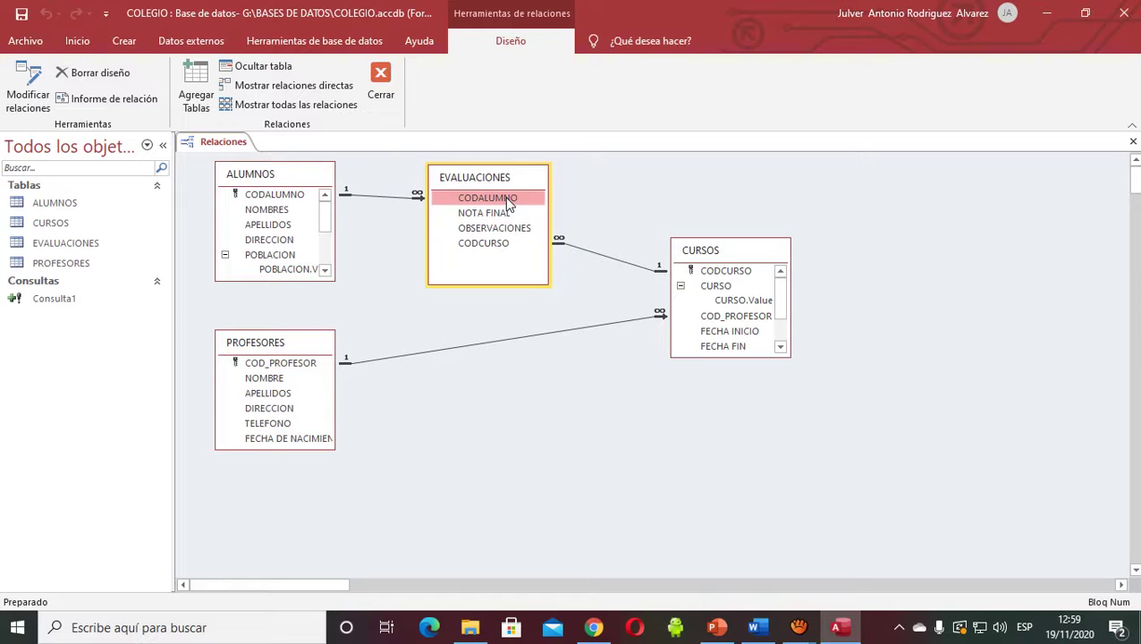
pyautogui.click(290, 366)
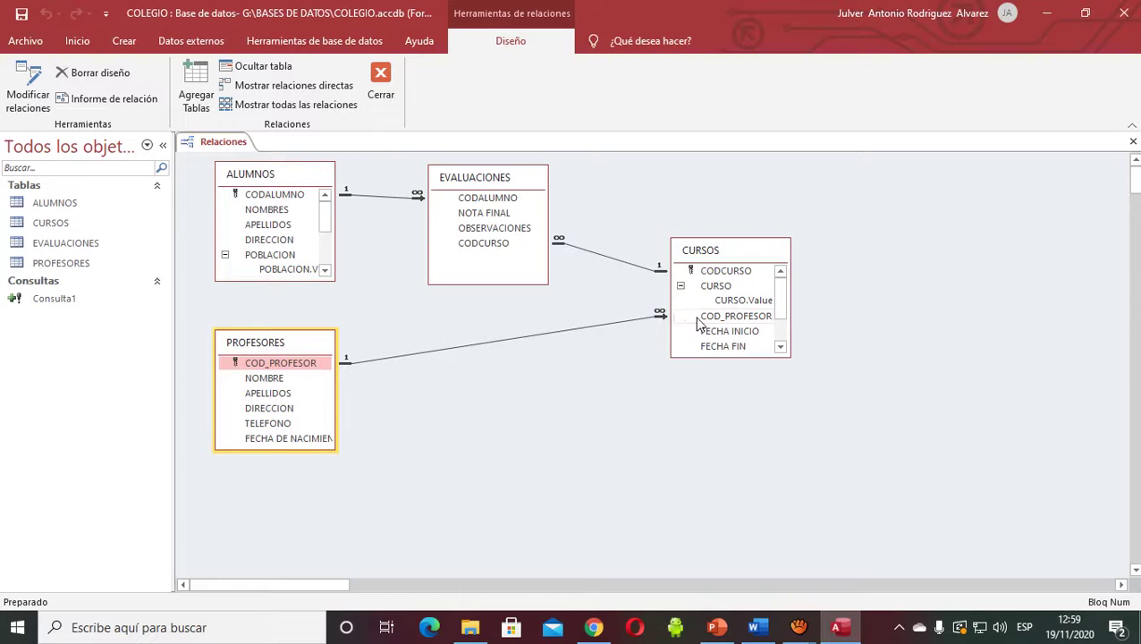
pyautogui.click(700, 320)
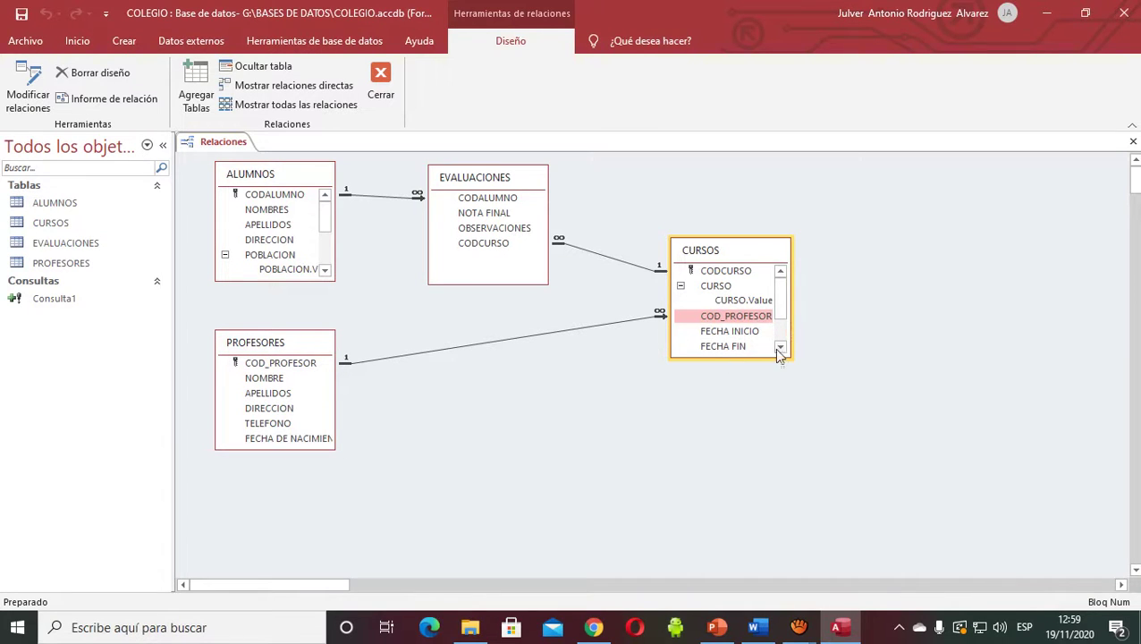
pyautogui.click(464, 243)
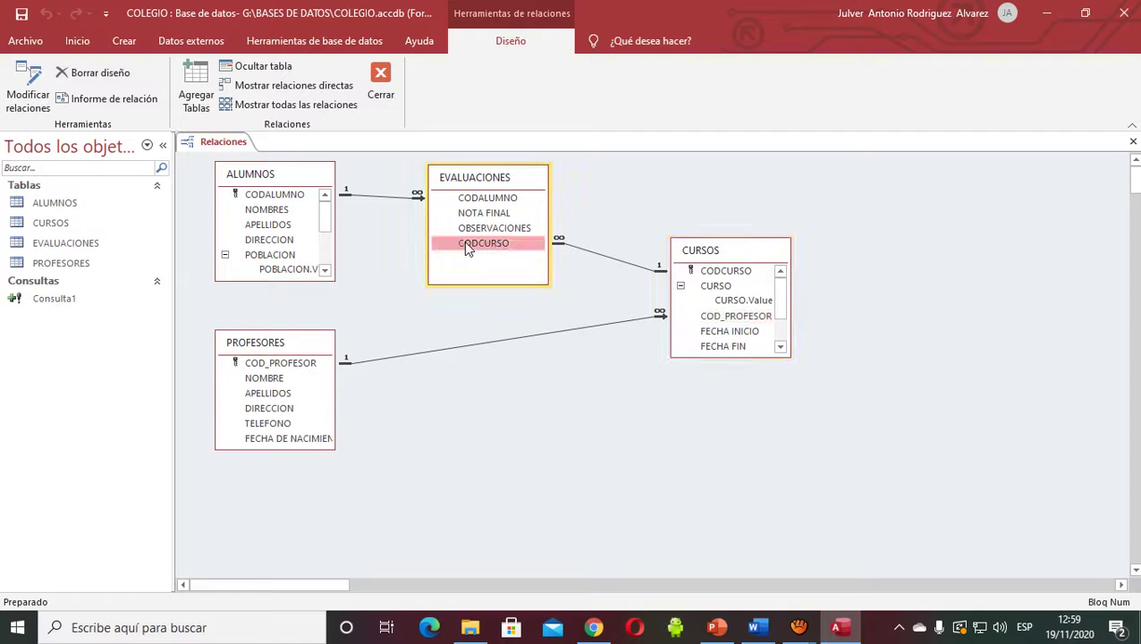
pyautogui.click(706, 275)
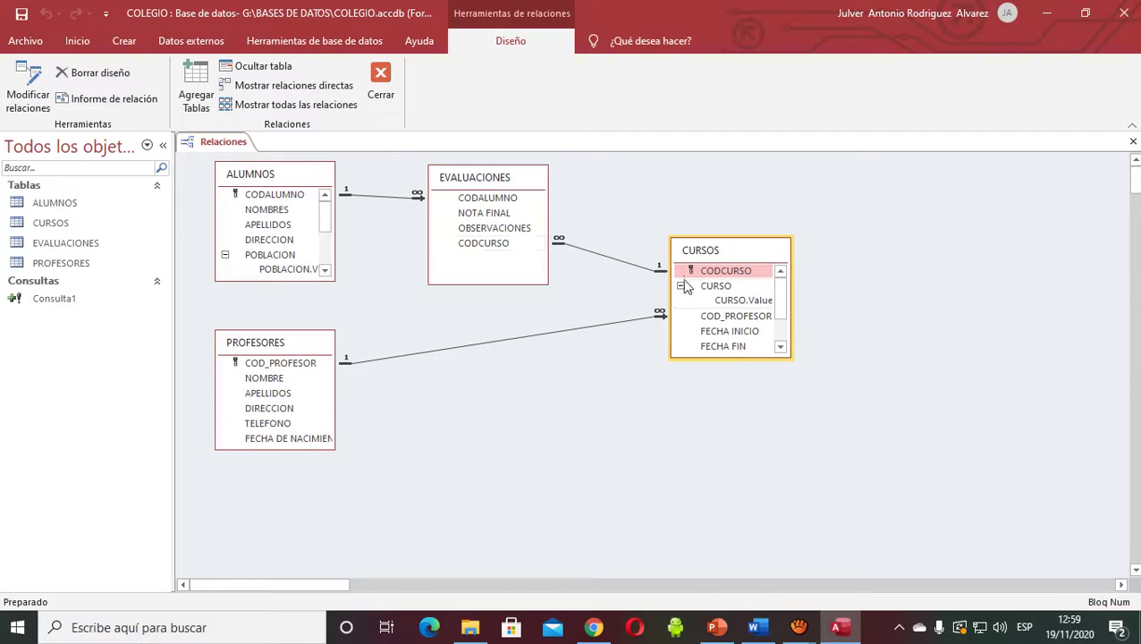
pyautogui.click(458, 250)
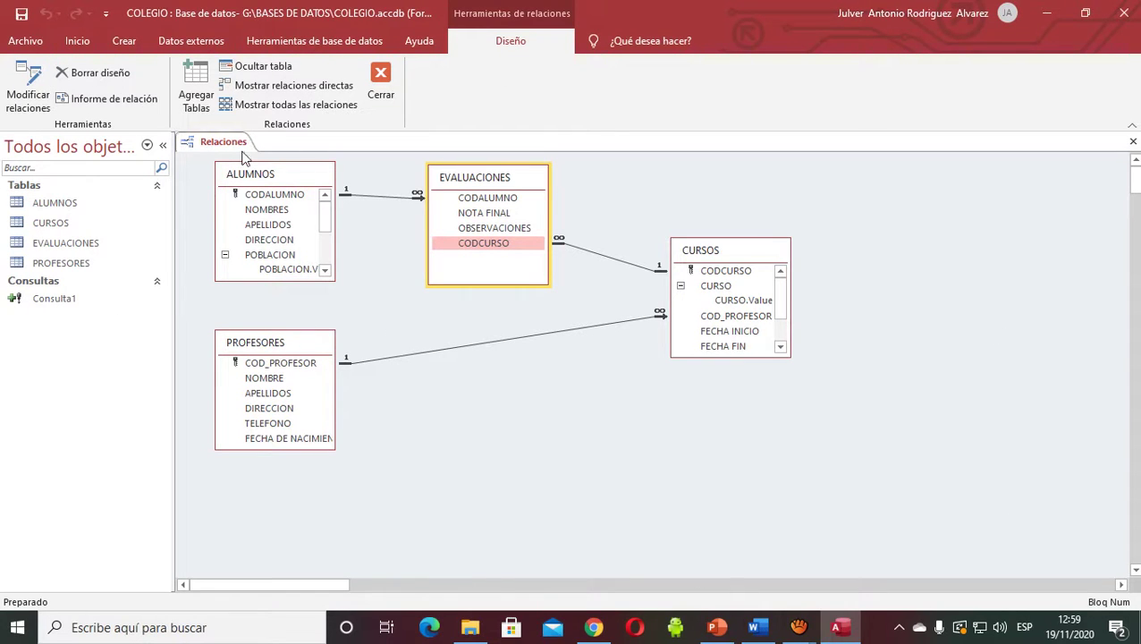
pyautogui.click(275, 177)
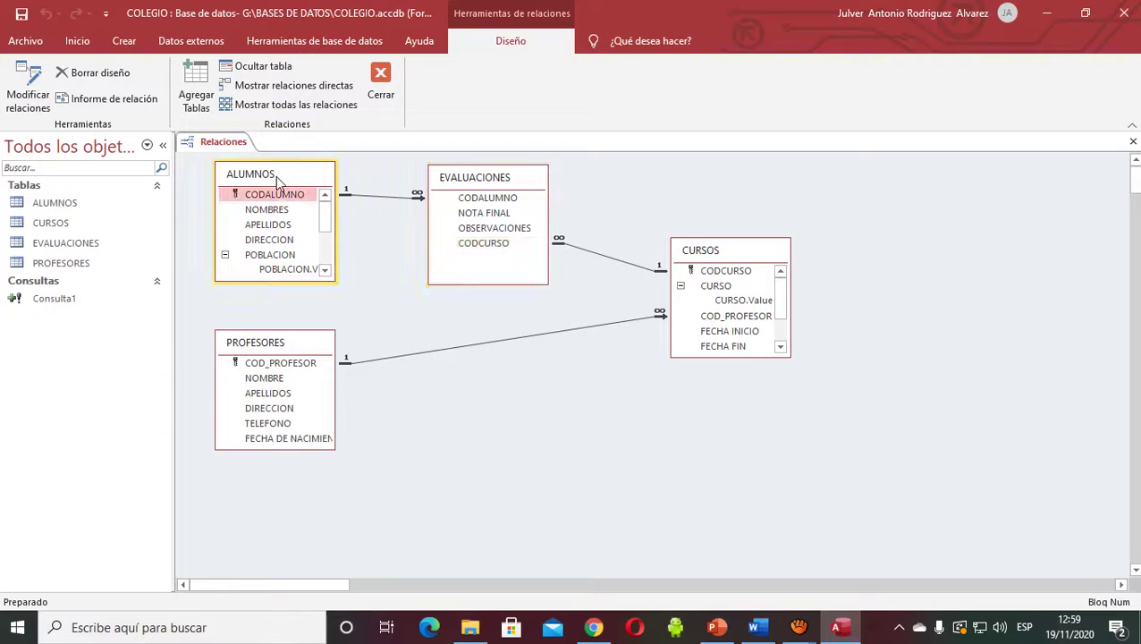
pyautogui.click(468, 228)
pyautogui.click(308, 339)
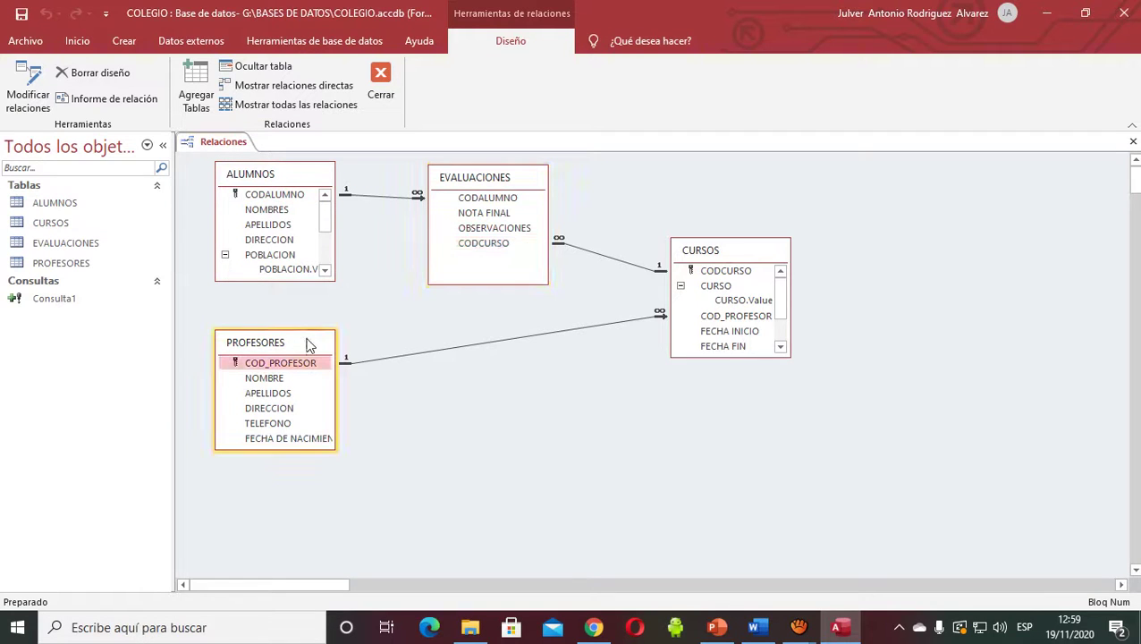
pyautogui.click(759, 258)
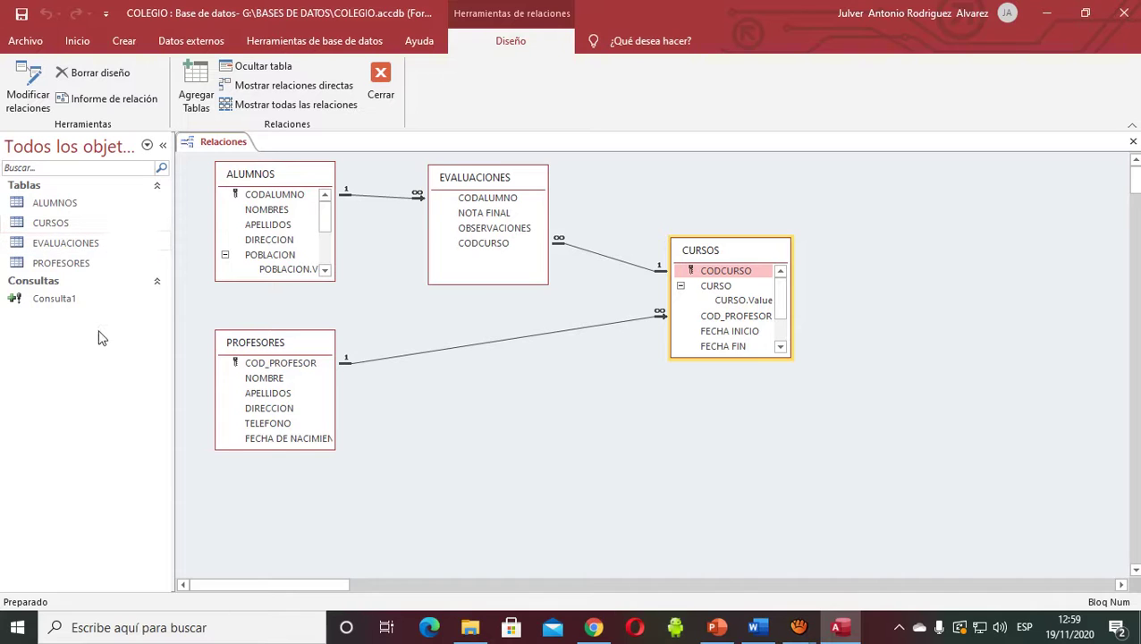
# - Review the ALUMNOS, CURSOS, EVALUACIONES and PROFESORES tables in the list of database objects
pyautogui.click(68, 204)
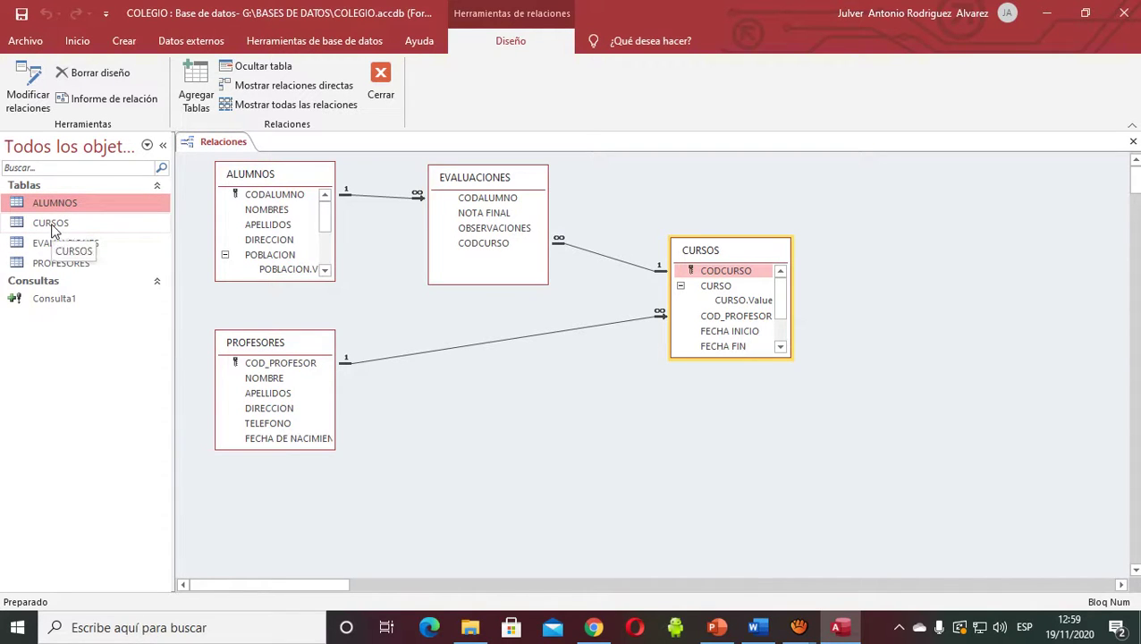
pyautogui.press('Down')
pyautogui.press('Down')
pyautogui.press('Down')
pyautogui.click(45, 203)
pyautogui.click(44, 225)
pyautogui.click(43, 244)
pyautogui.click(43, 260)
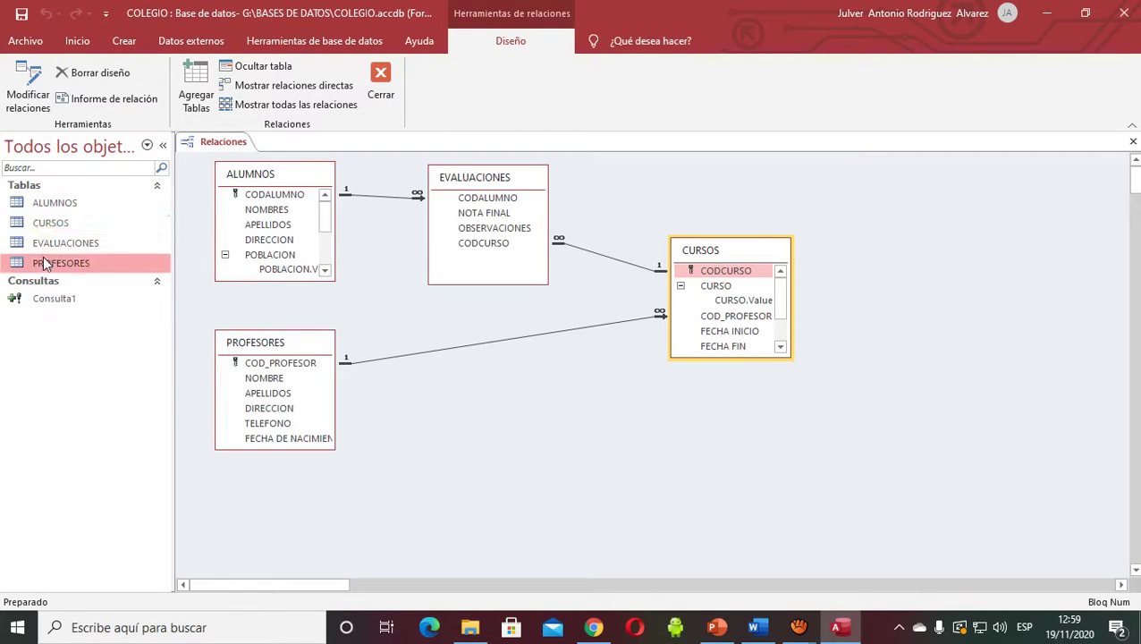
pyautogui.click(45, 224)
pyautogui.click(45, 204)
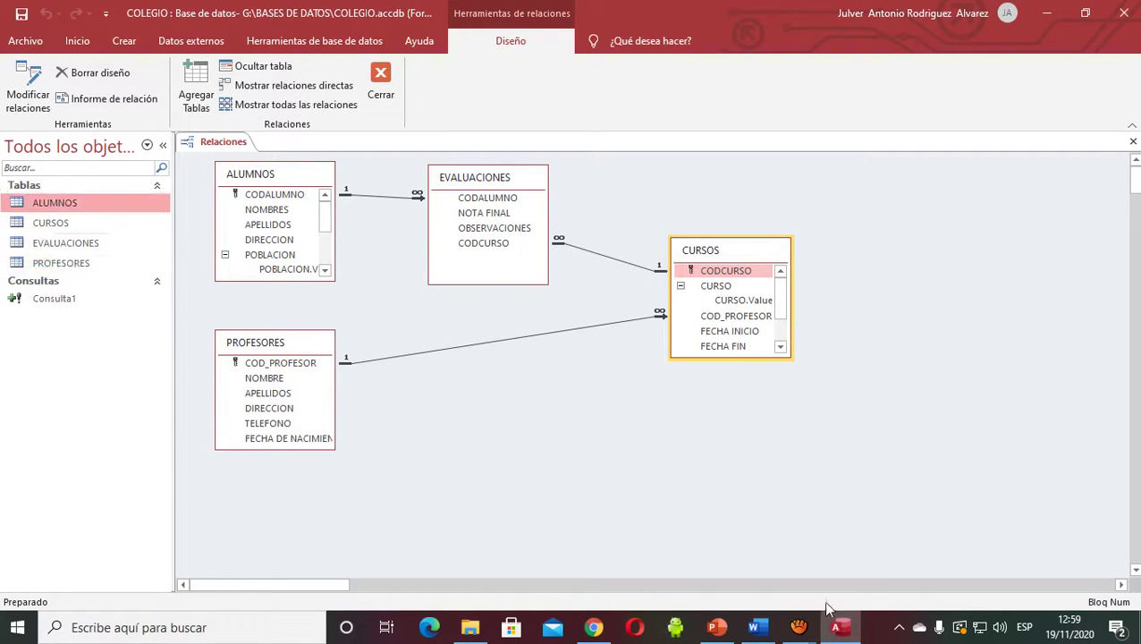
# - Switch to the Word exercise document and read the ALUMNOS table's field types, sizes and required field properties
pyautogui.click(758, 630)
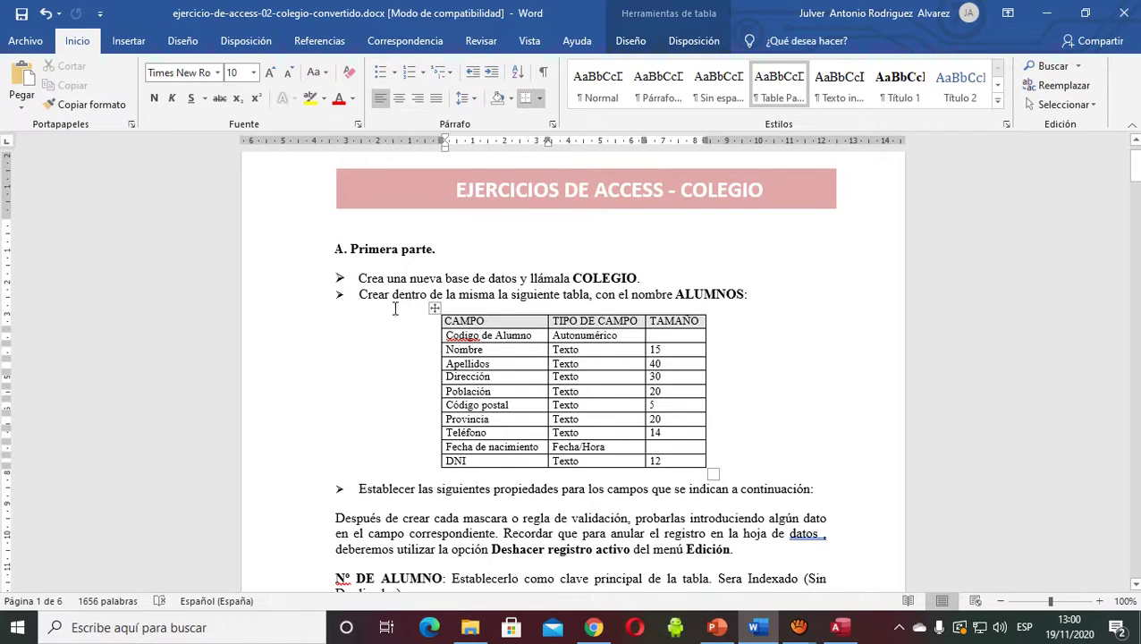
pyautogui.scroll(-1, 365, 362)
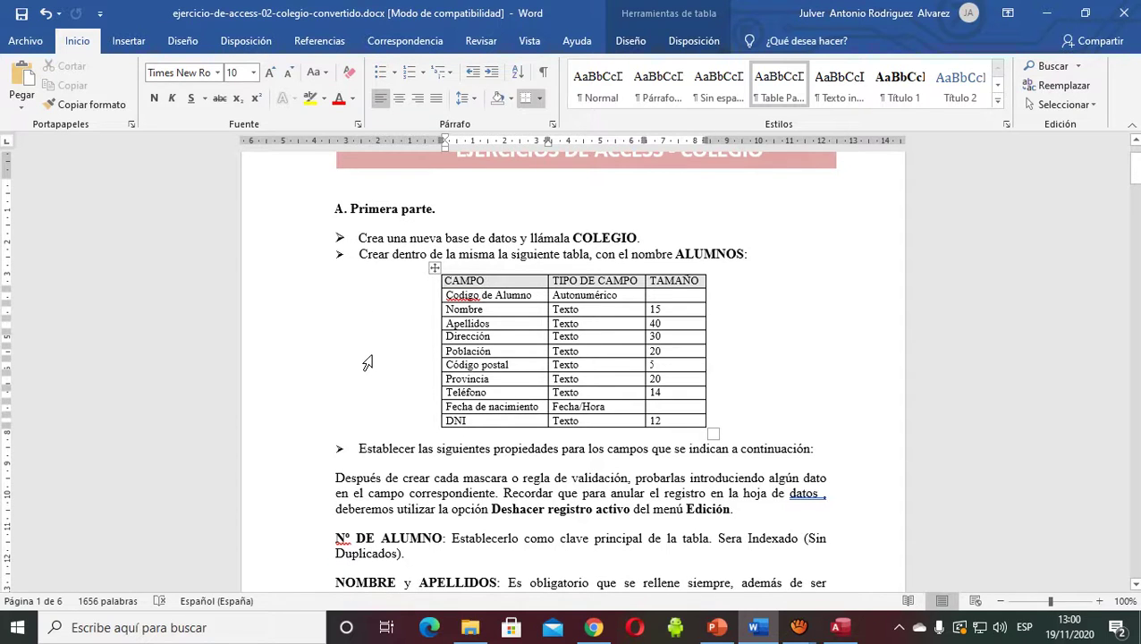
pyautogui.scroll(1, 367, 362)
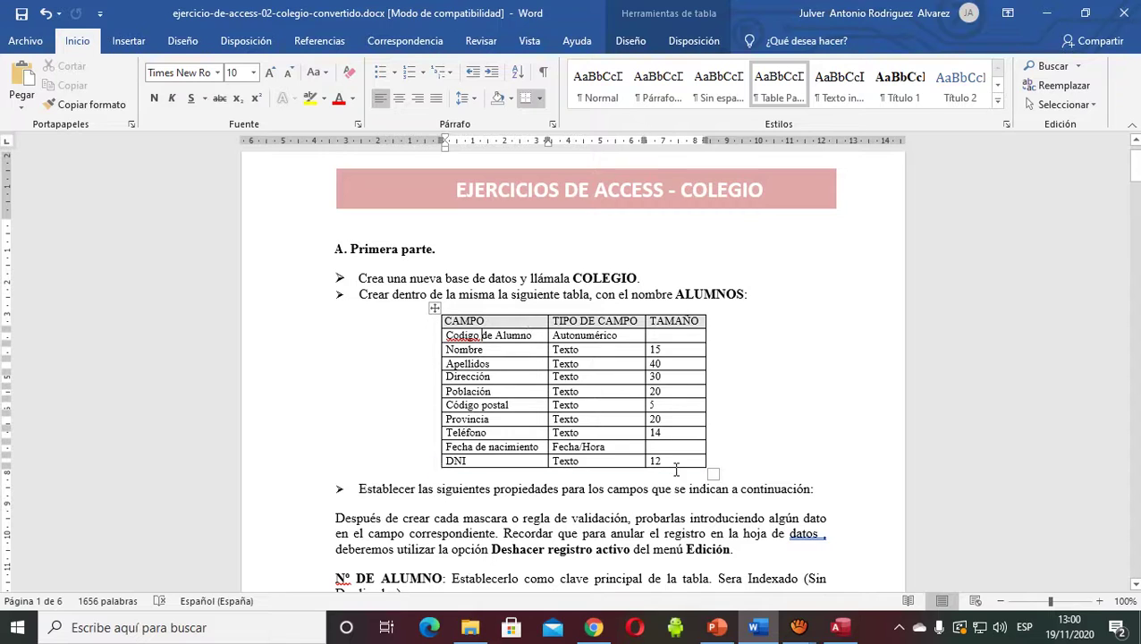
pyautogui.click(489, 321)
pyautogui.click(662, 363)
pyautogui.click(1134, 585)
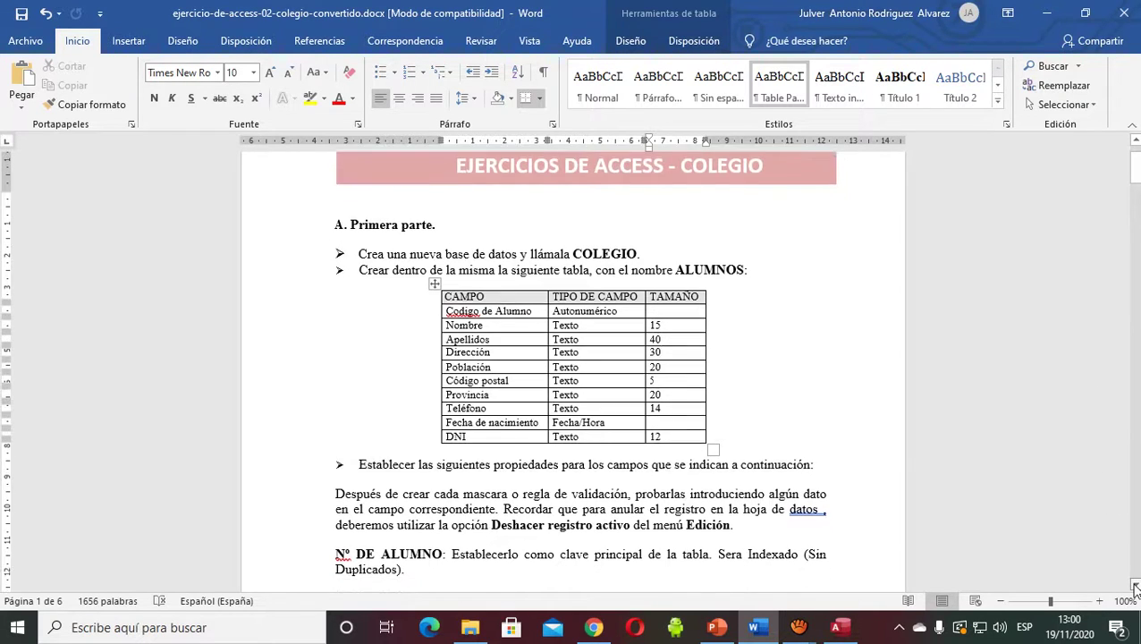
pyautogui.scroll(-2, 542, 371)
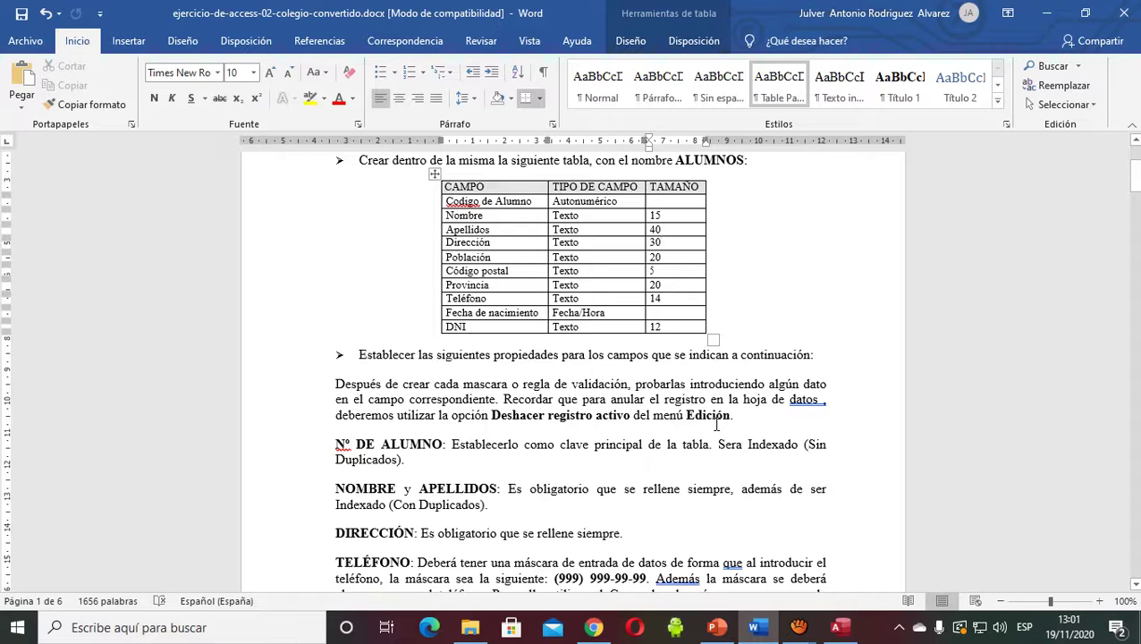
pyautogui.click(482, 444)
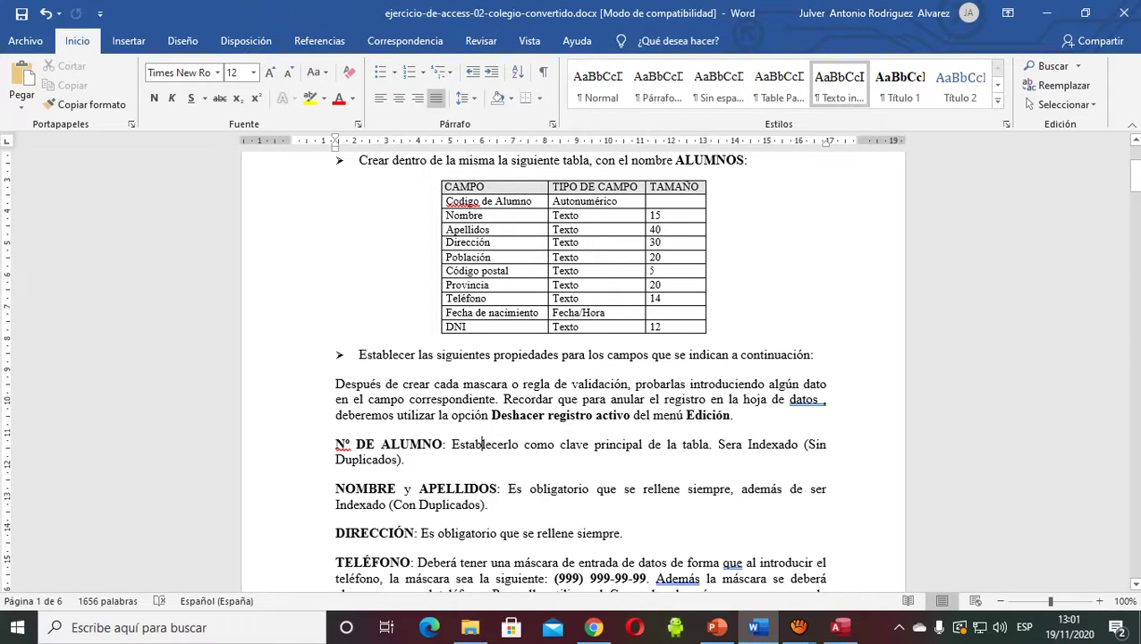
pyautogui.moveTo(1135, 177); pyautogui.dragTo(1135, 165)
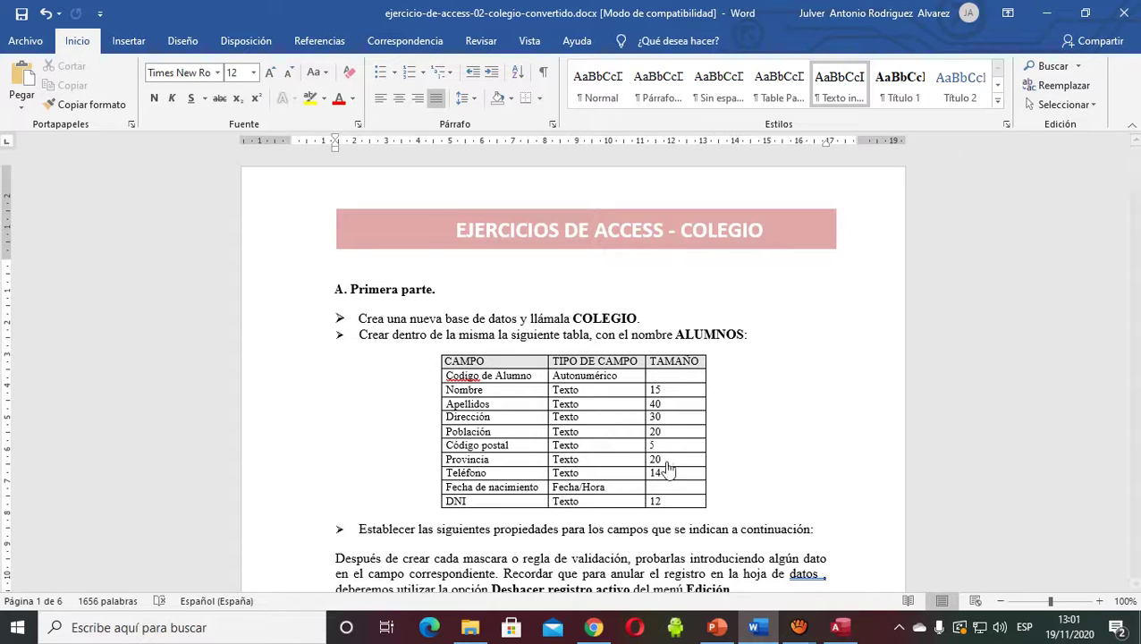
# - Return to Access and create a new blank database, discarding the layout changes to the relationships diagram
pyautogui.click(837, 627)
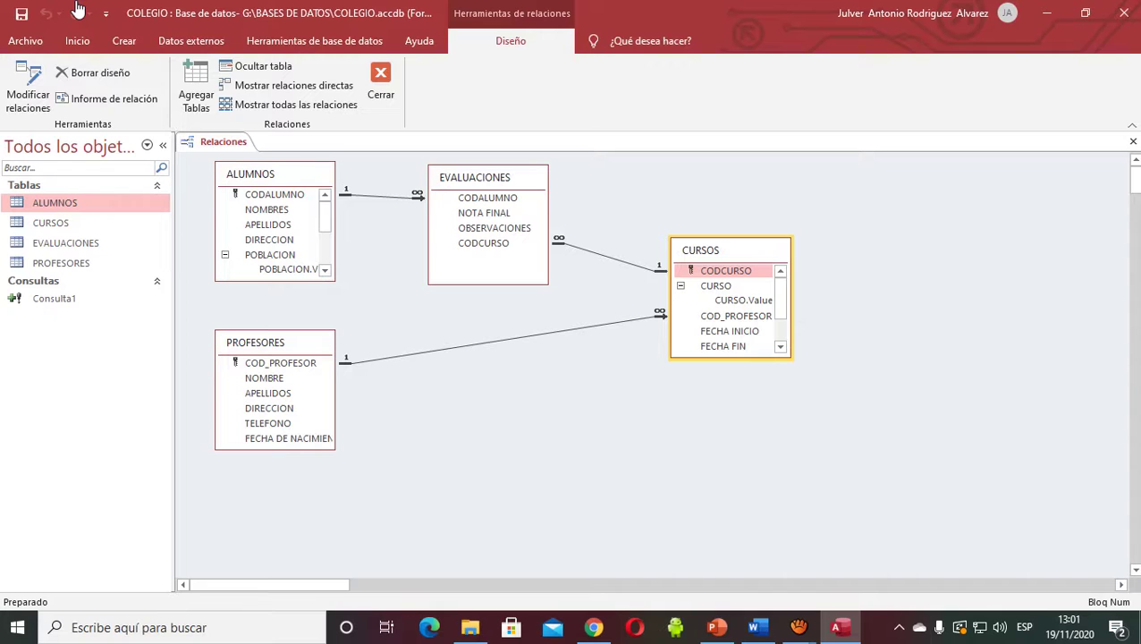
pyautogui.click(25, 40)
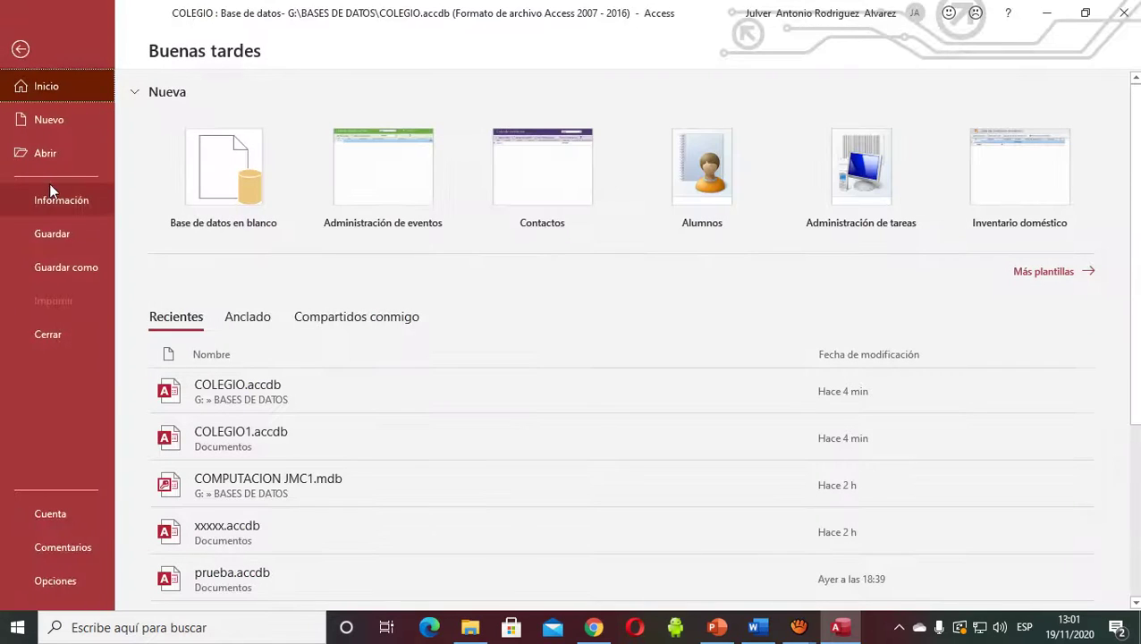
pyautogui.click(59, 120)
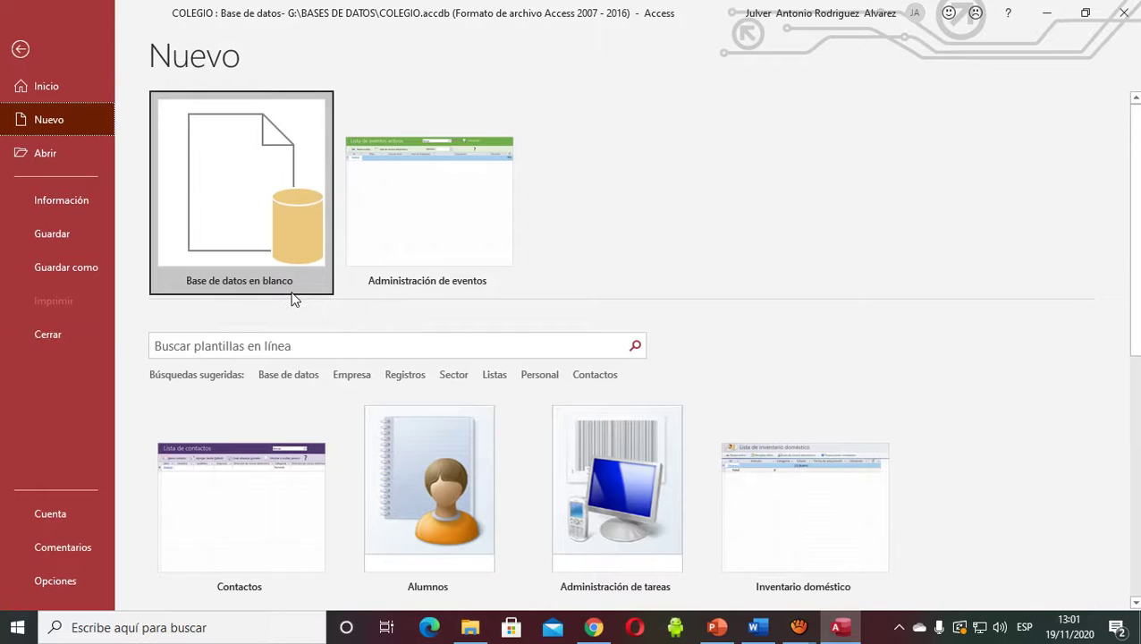
pyautogui.click(232, 178)
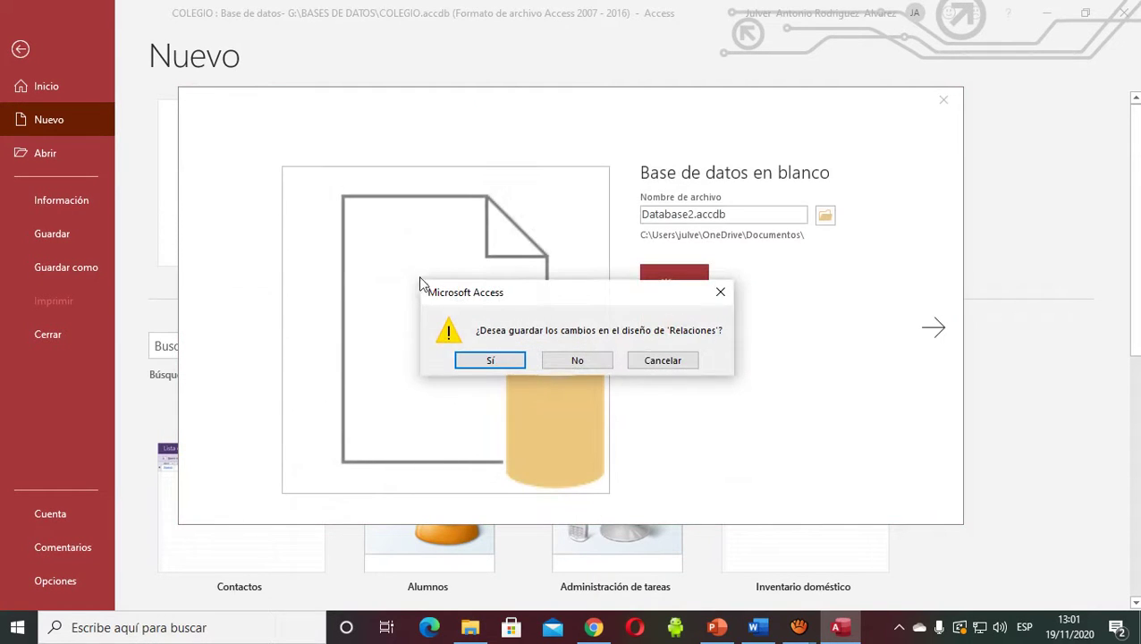
pyautogui.click(558, 369)
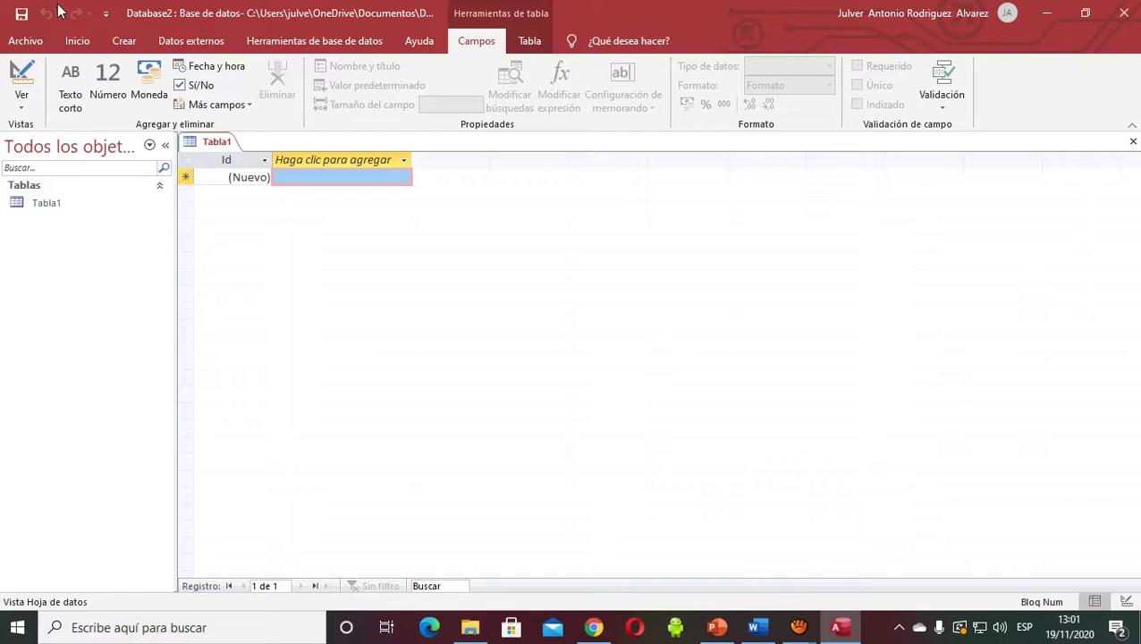
# - Close the current database, minimize Word, restart Access from the desktop and create a new blank database
pyautogui.click(1118, 16)
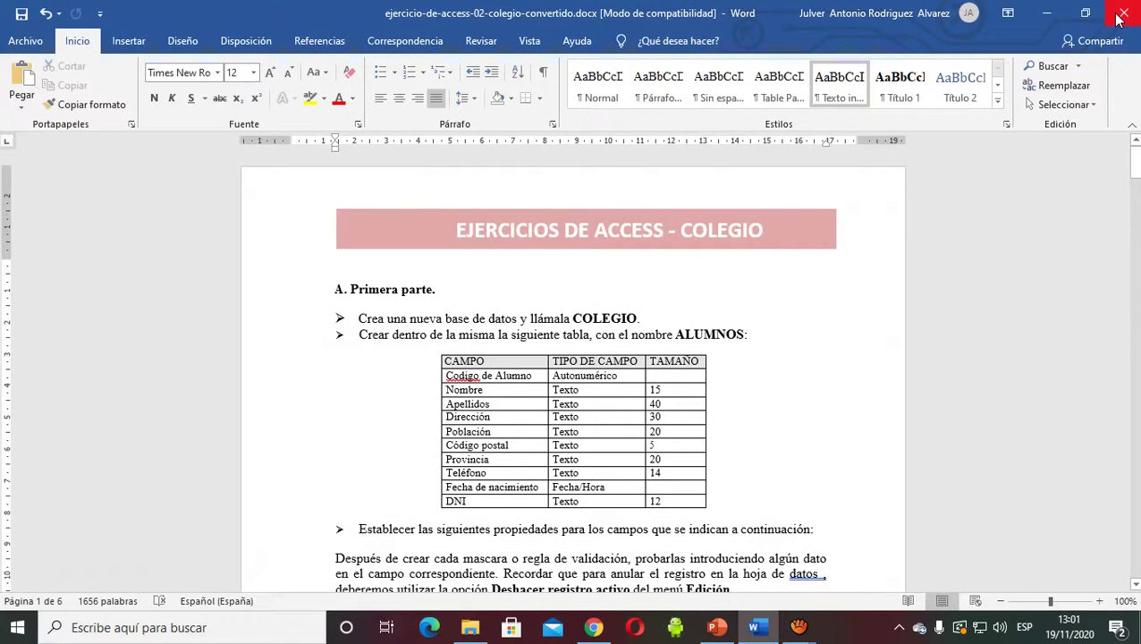
pyautogui.click(1044, 14)
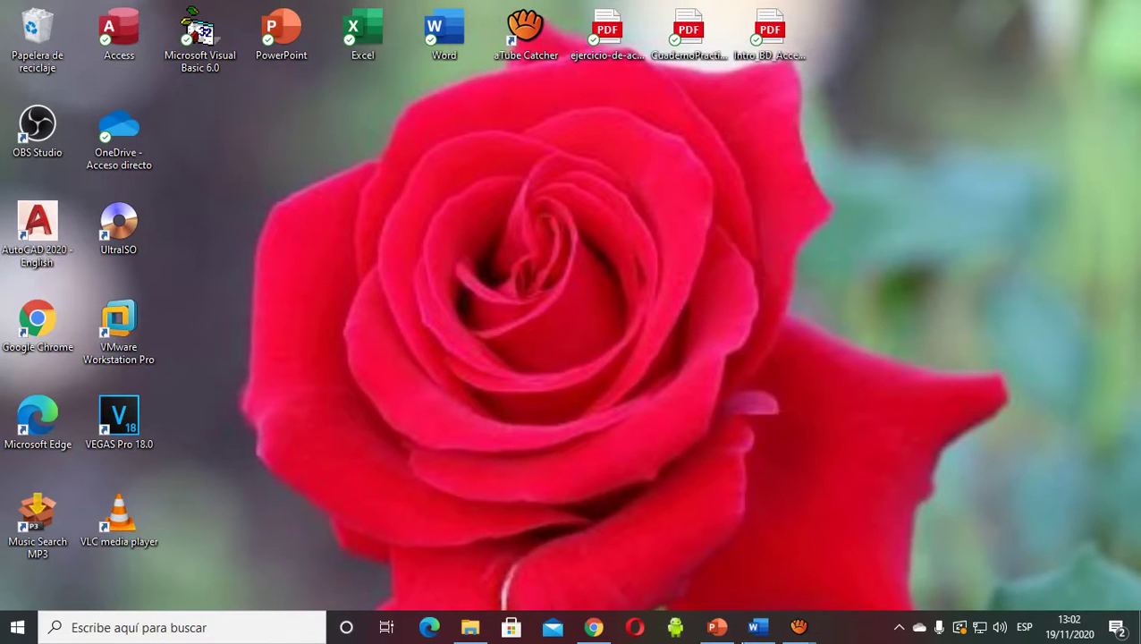
pyautogui.doubleClick(124, 30)
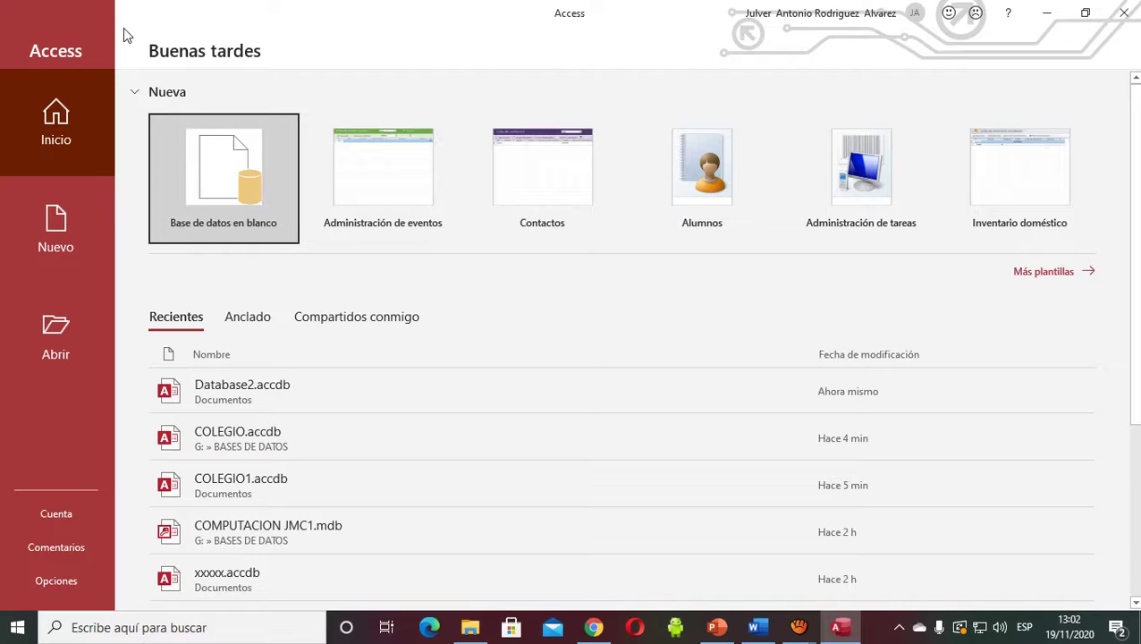
pyautogui.click(215, 184)
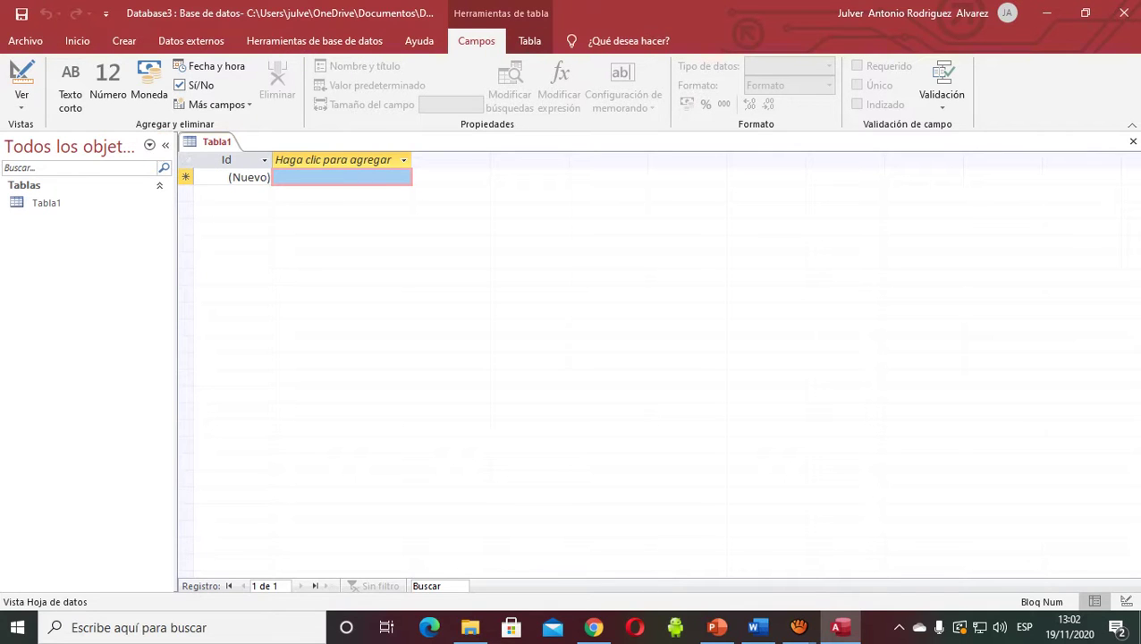
# - Start saving the database as a copy, letting Access close the open objects, and choose the KINGSTON (G:) drive as destination
pyautogui.click(27, 44)
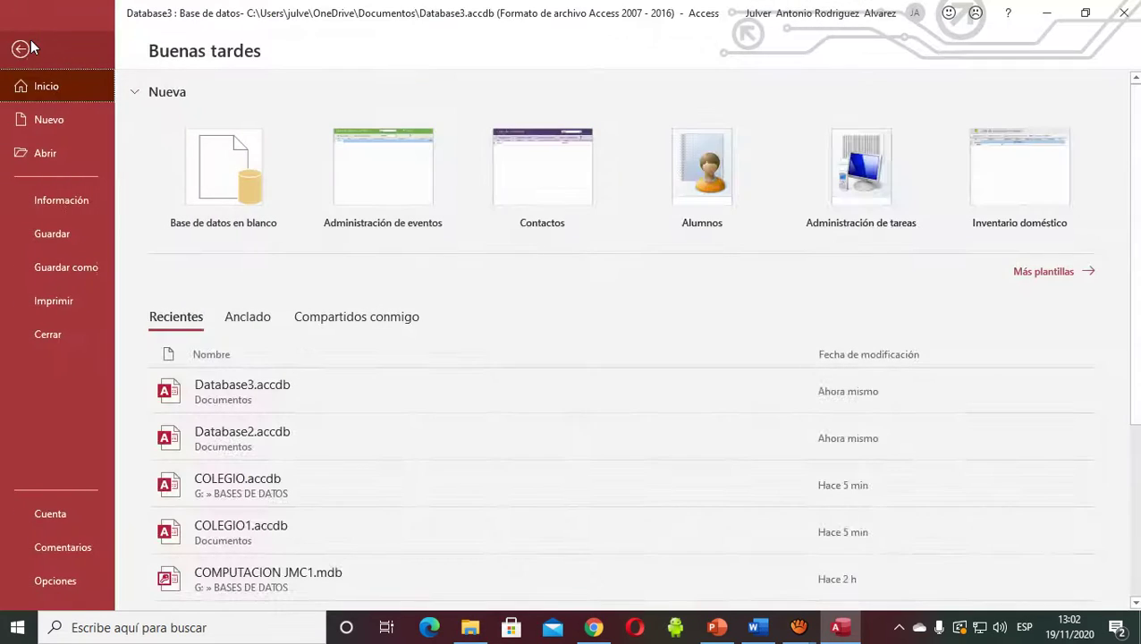
pyautogui.click(69, 267)
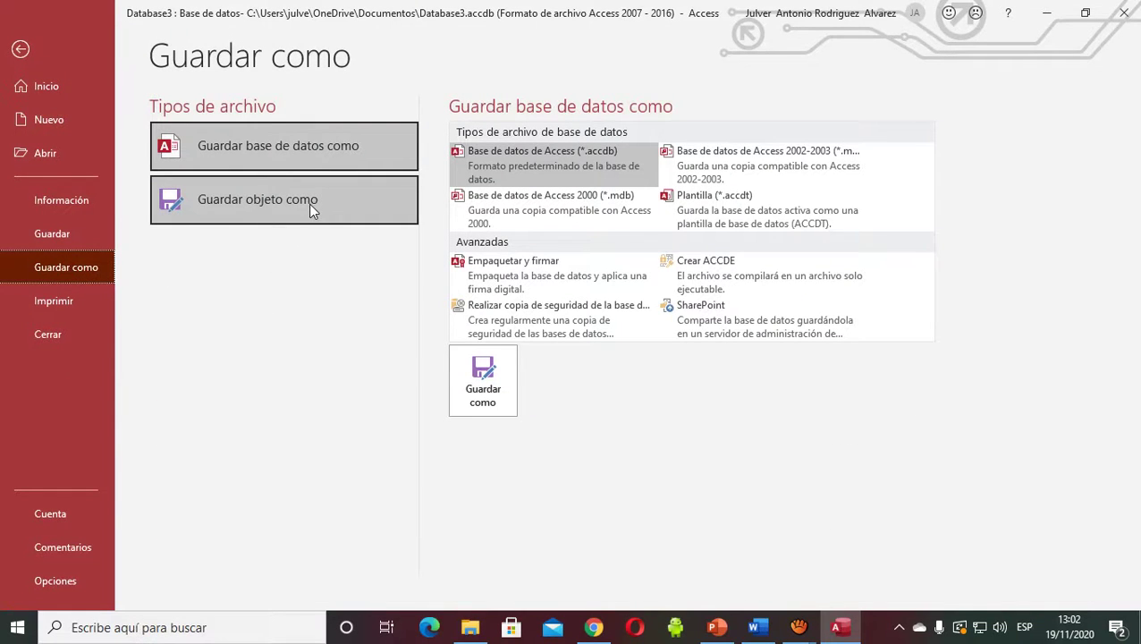
pyautogui.click(333, 145)
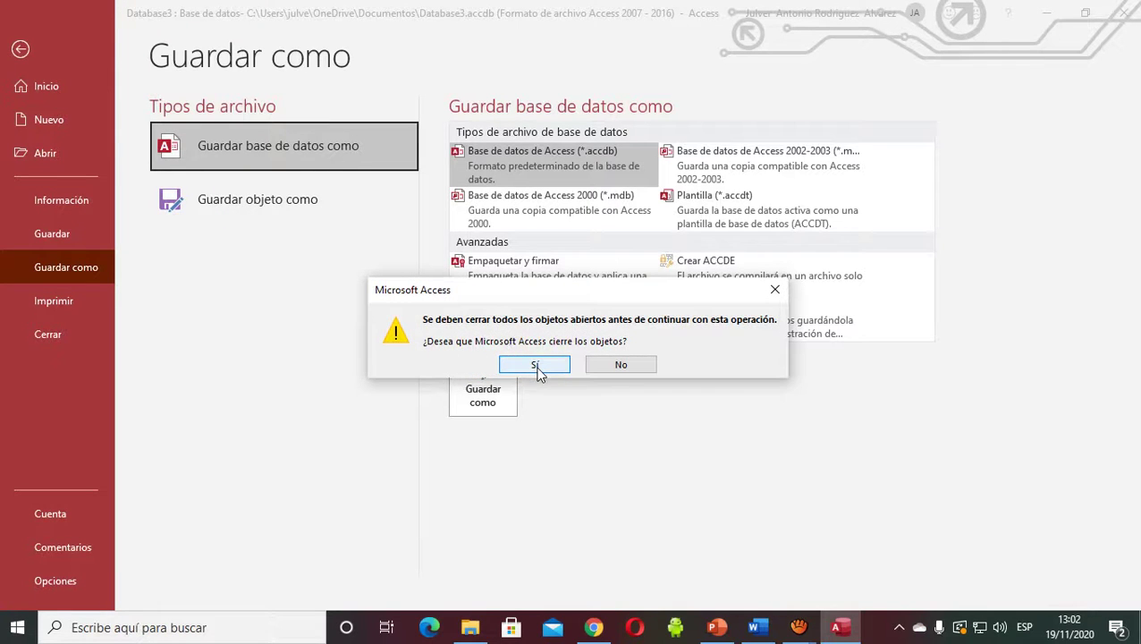
pyautogui.click(534, 366)
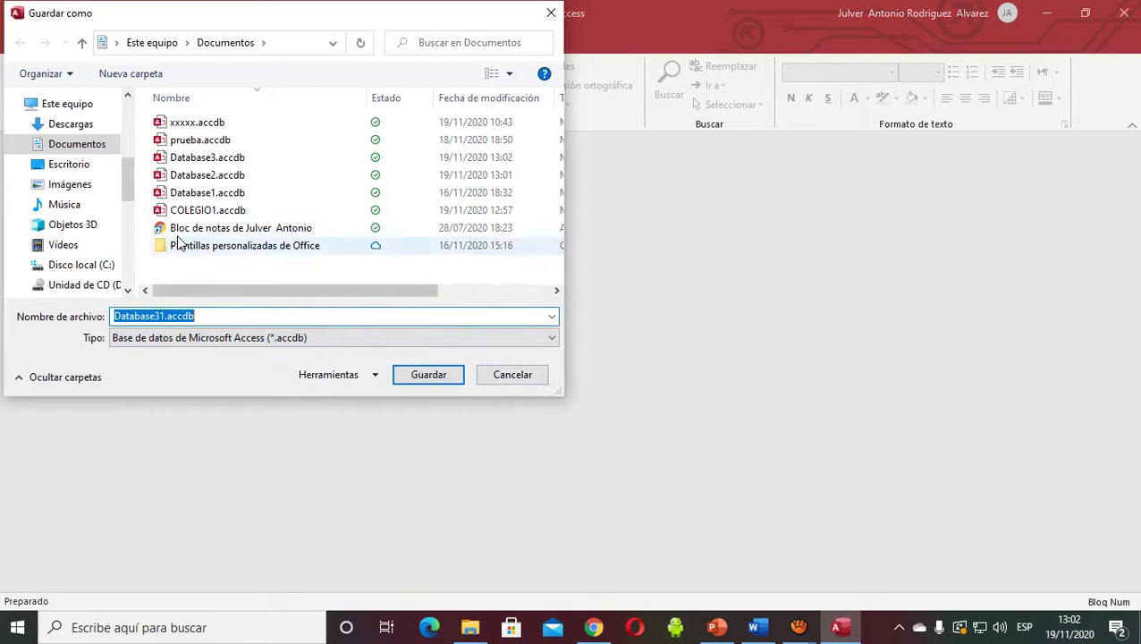
pyautogui.scroll(-3, 128, 179)
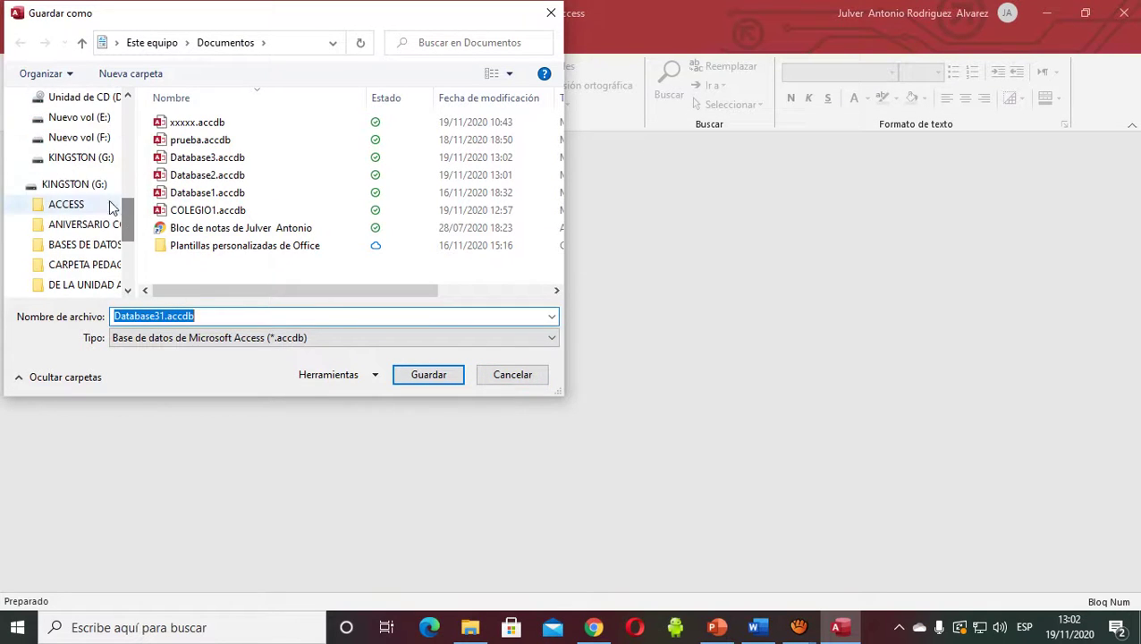
pyautogui.click(72, 185)
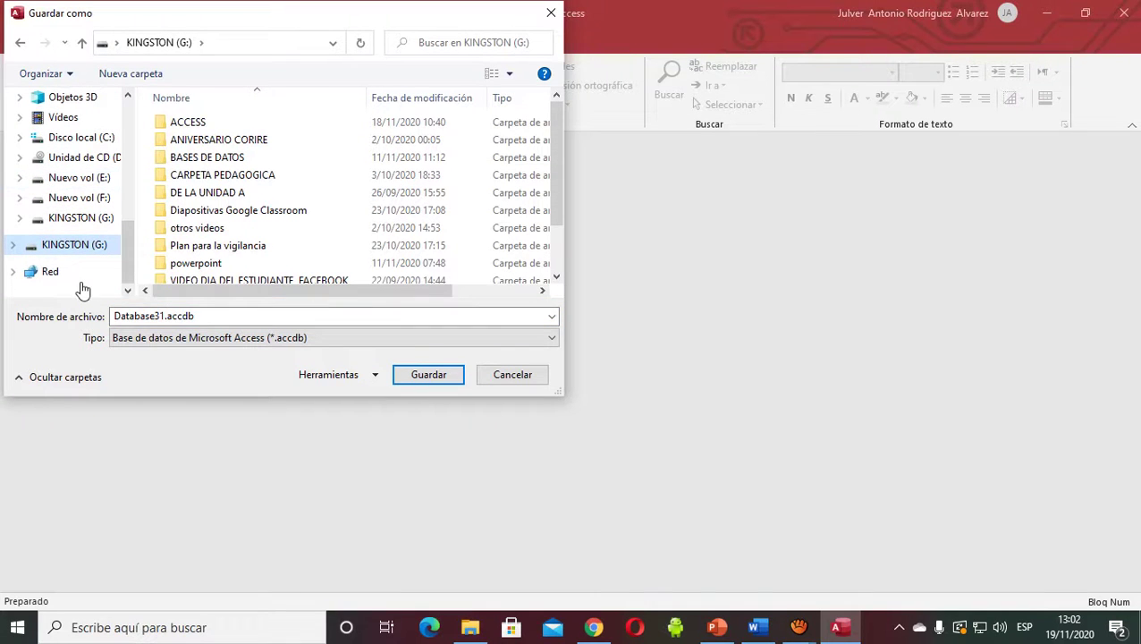
# - Name the database file COLEGIO2.accdb and save it
pyautogui.click(166, 318)
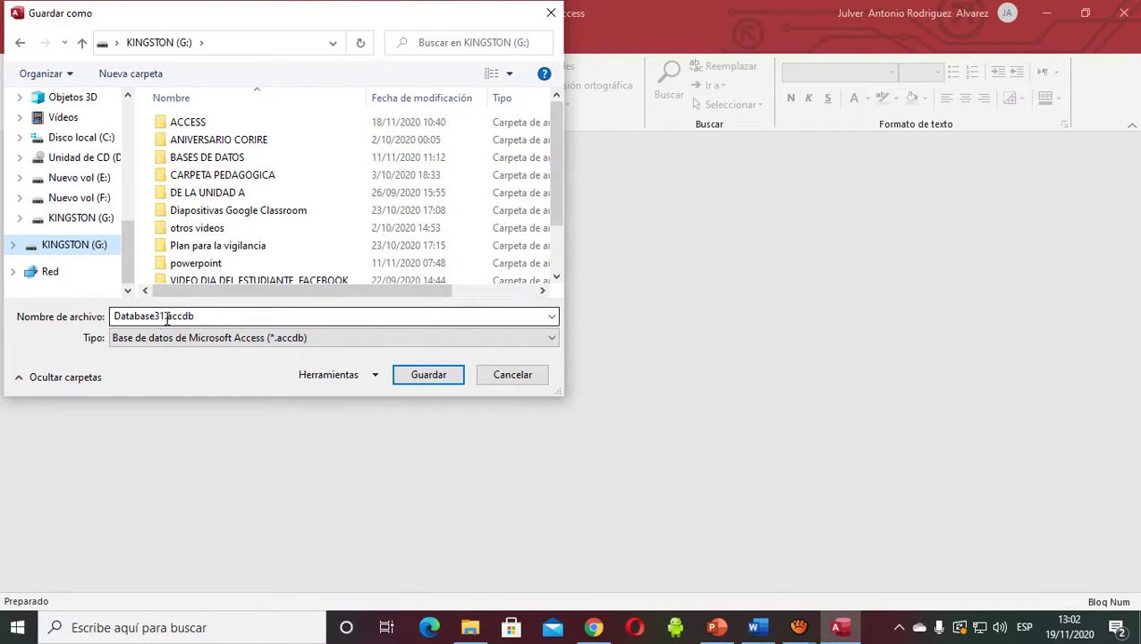
pyautogui.doubleClick(164, 317)
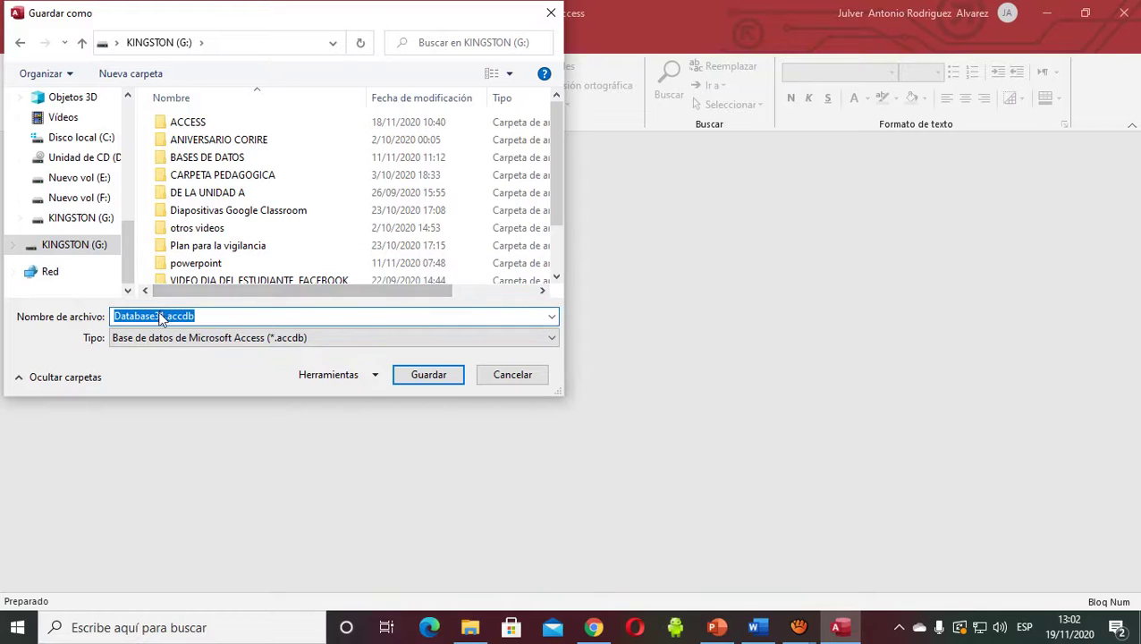
pyautogui.click(162, 316)
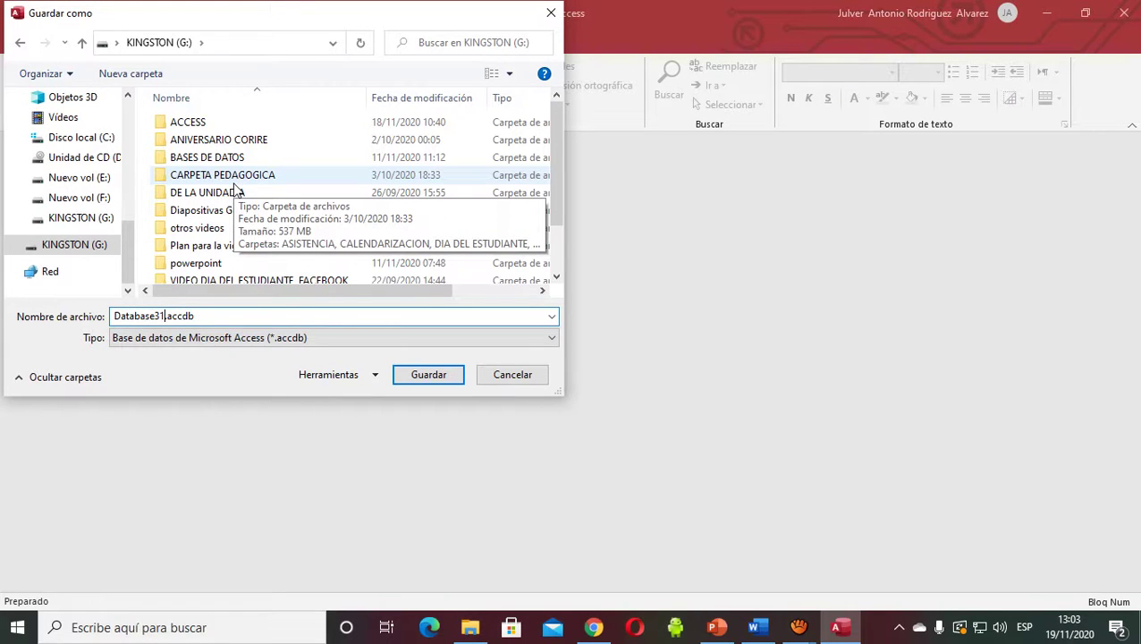
pyautogui.press('BackSpace')
pyautogui.press('BackSpace')
pyautogui.press('BackSpace')
pyautogui.press('BackSpace')
pyautogui.press('BackSpace')
pyautogui.press('BackSpace')
pyautogui.press('BackSpace')
pyautogui.press('BackSpace')
pyautogui.press('BackSpace')
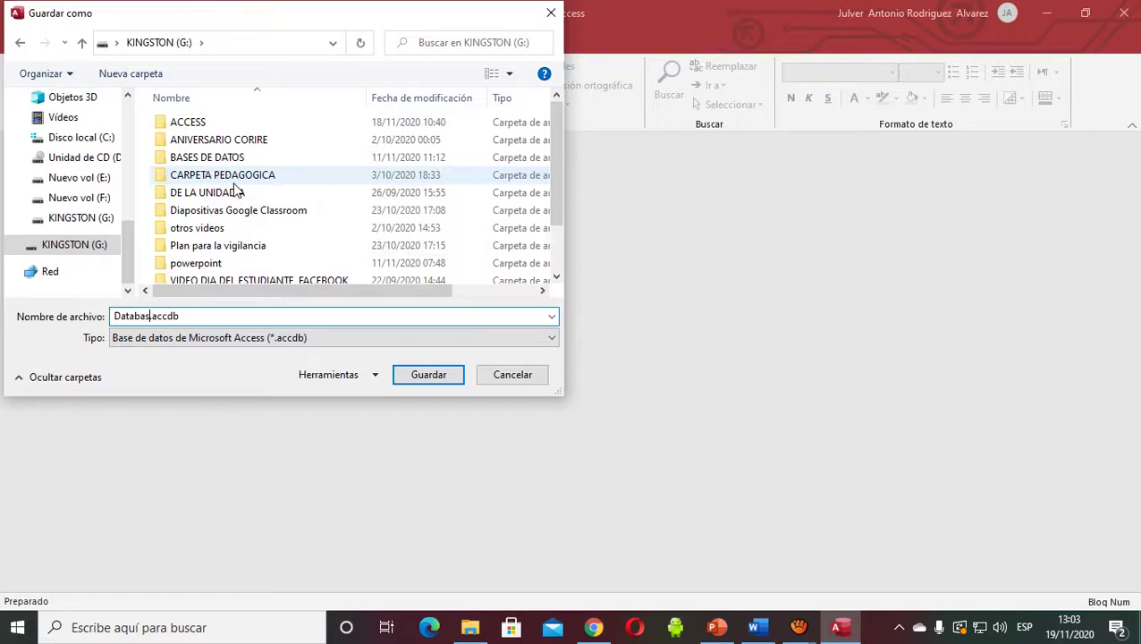
pyautogui.press('BackSpace')
pyautogui.write('co')
pyautogui.press('BackSpace')
pyautogui.press('BackSpace')
pyautogui.press('capslock')
pyautogui.write('COLEGIO')
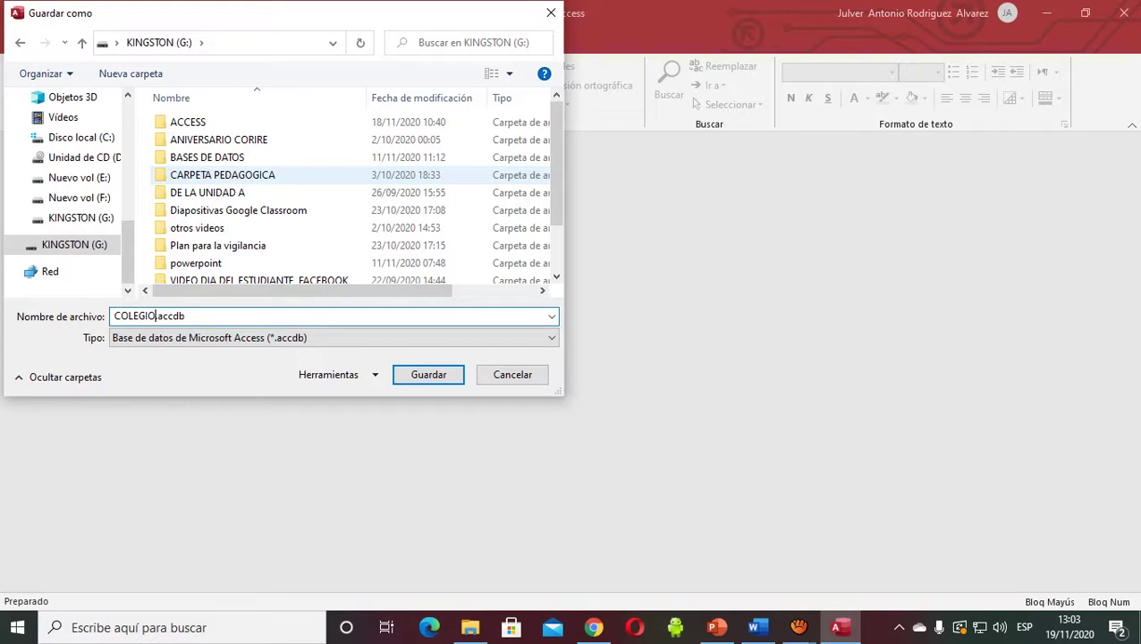
pyautogui.write('2')
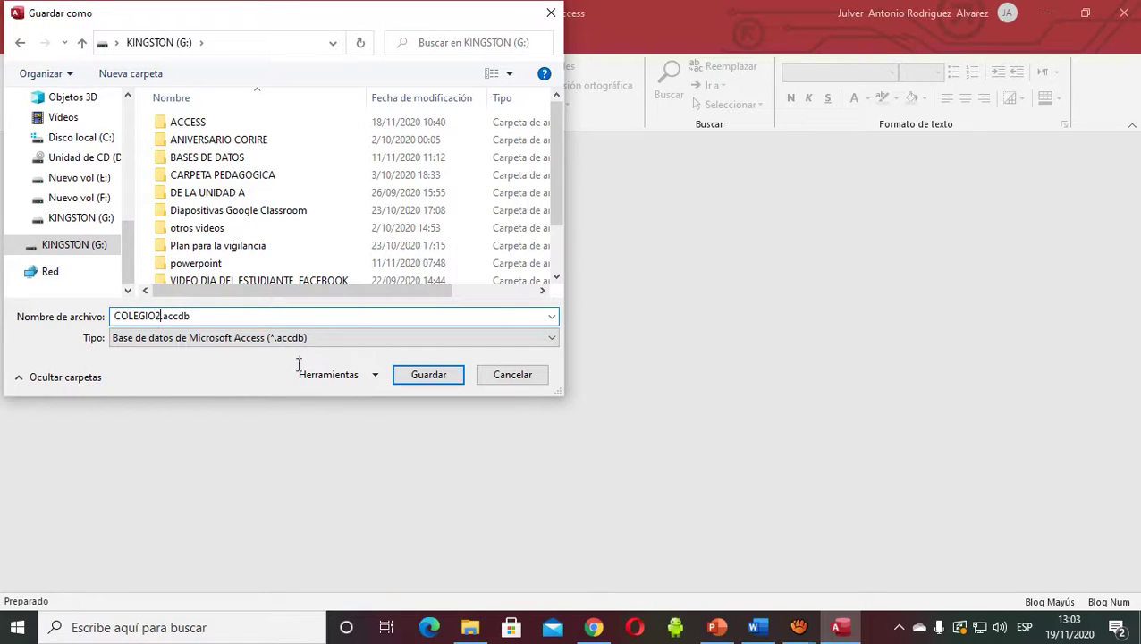
pyautogui.click(431, 380)
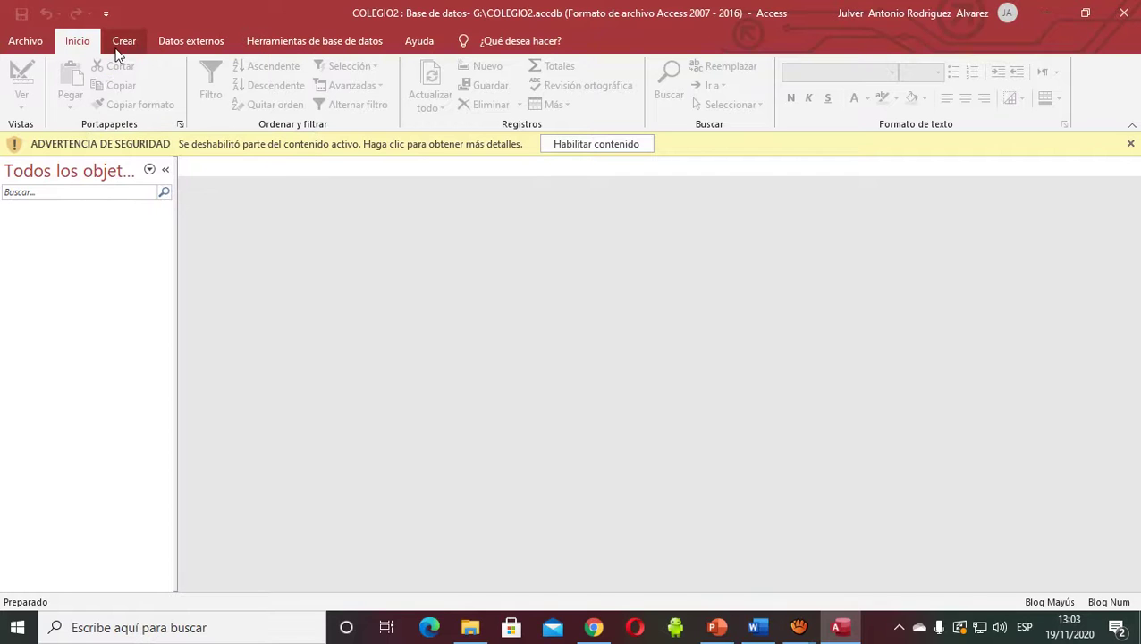
# - Check the exercise sheet in Word, then return to Access and create a new table in COLEGIO2
pyautogui.click(754, 627)
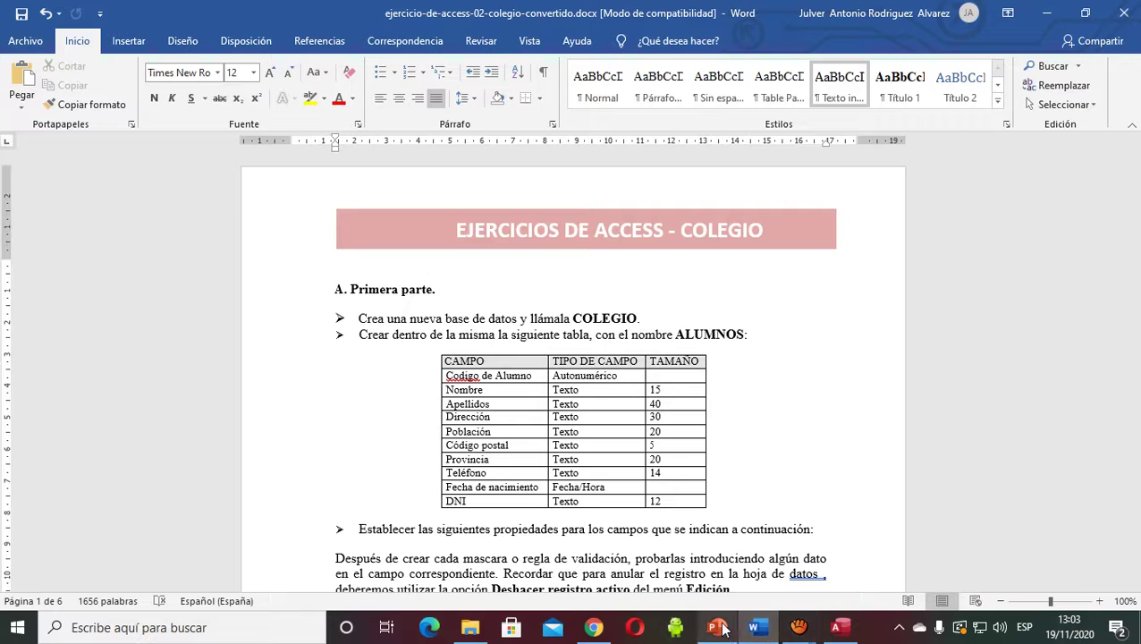
pyautogui.click(839, 629)
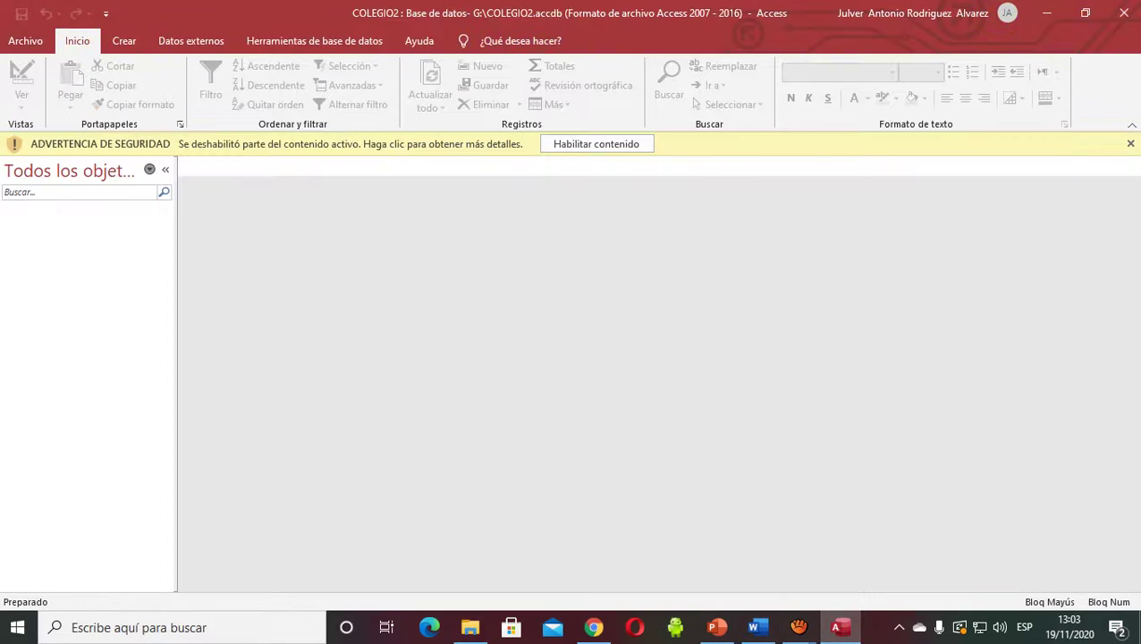
pyautogui.click(127, 43)
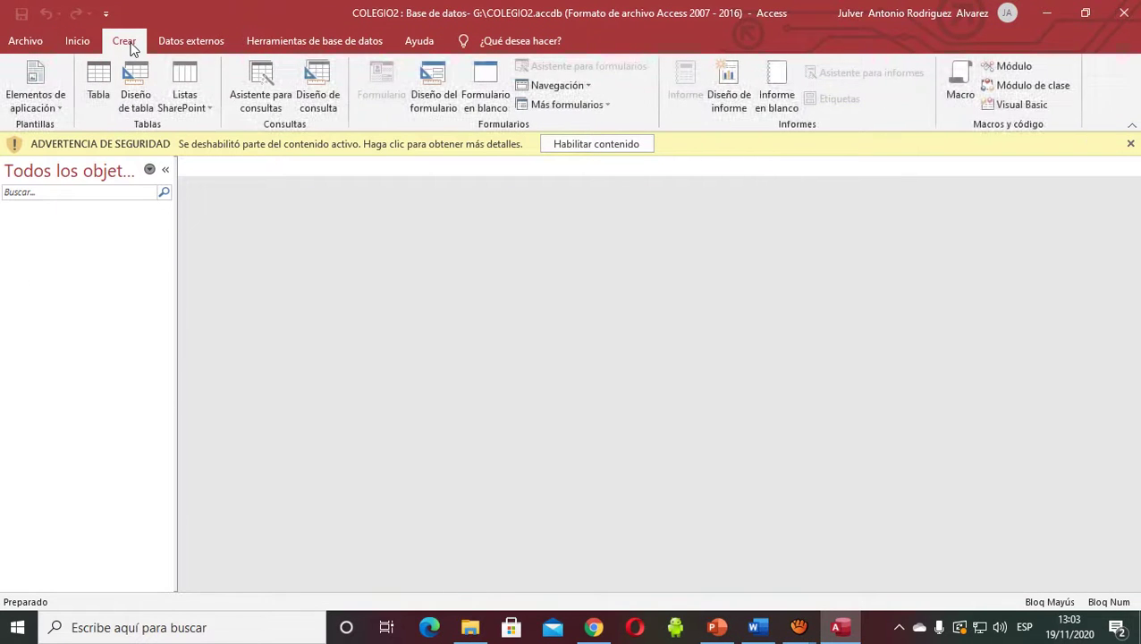
pyautogui.click(101, 90)
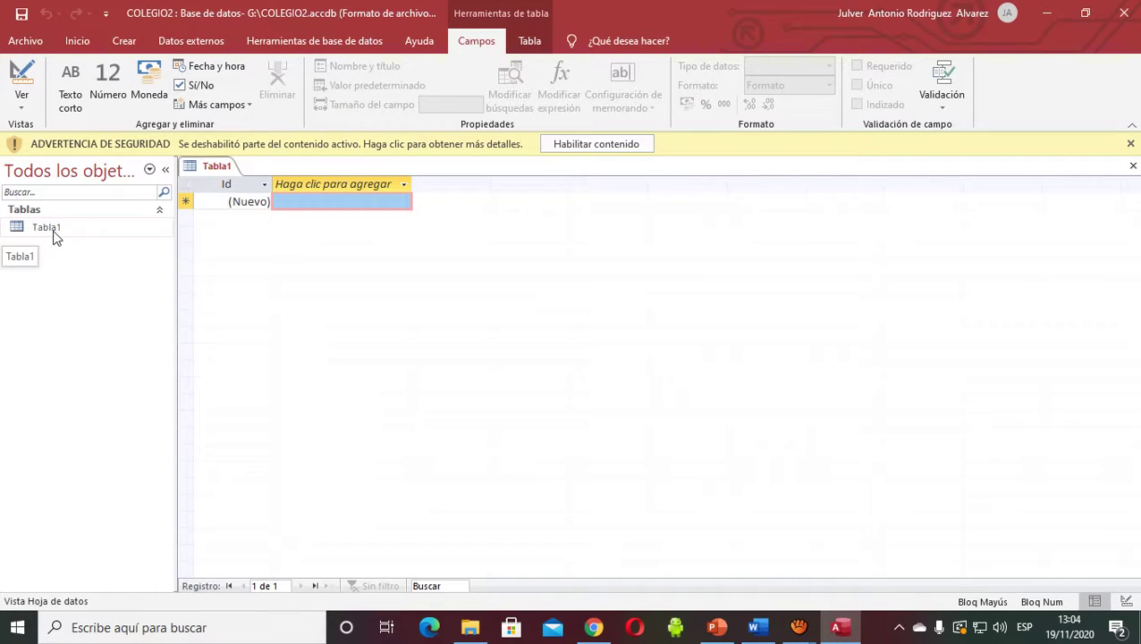
# - Open Tabla1 in Design view, saving it under the name ALUMNOS
pyautogui.click(45, 230)
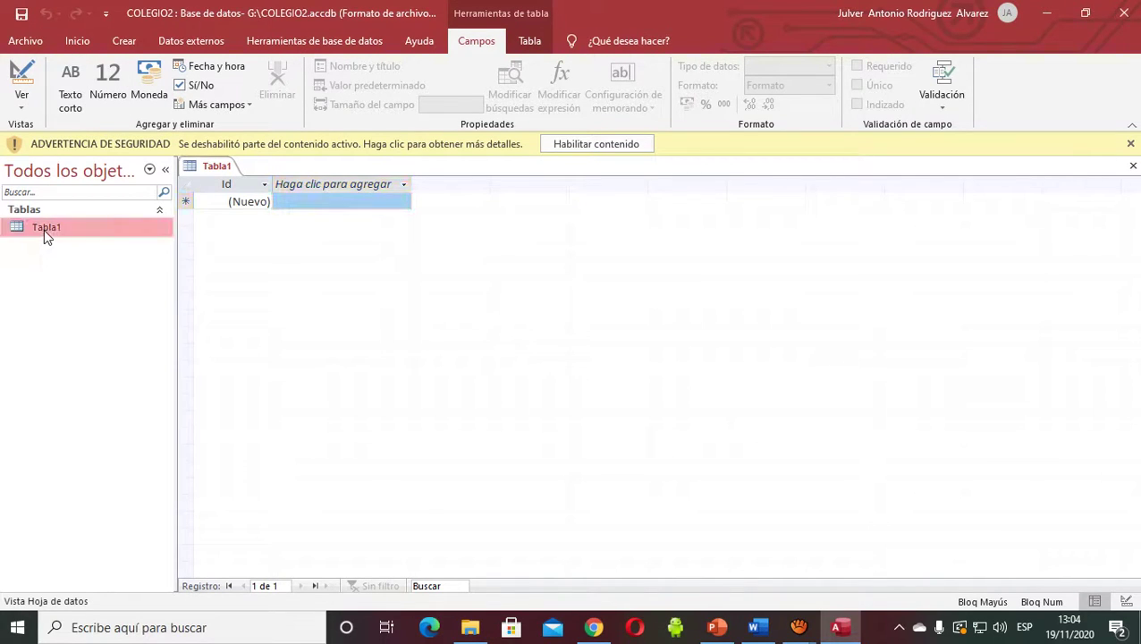
pyautogui.rightClick(44, 229)
pyautogui.click(108, 262)
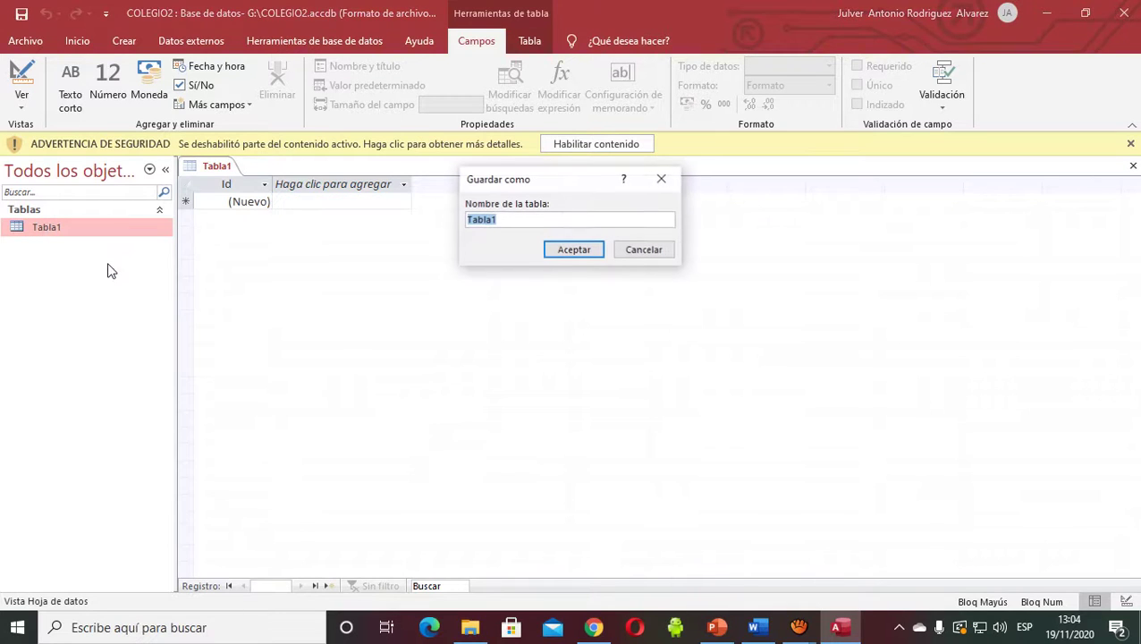
pyautogui.click(505, 217)
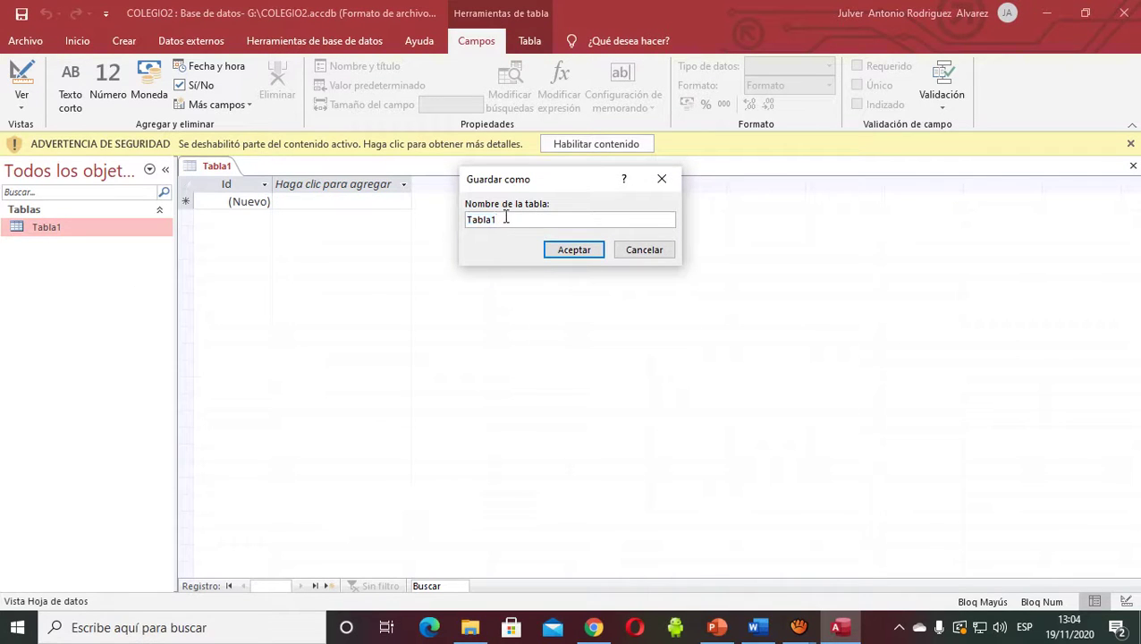
pyautogui.press('BackSpace')
pyautogui.press('BackSpace')
pyautogui.press('BackSpace')
pyautogui.press('BackSpace')
pyautogui.press('BackSpace')
pyautogui.write('ALUMNO')
pyautogui.click(572, 251)
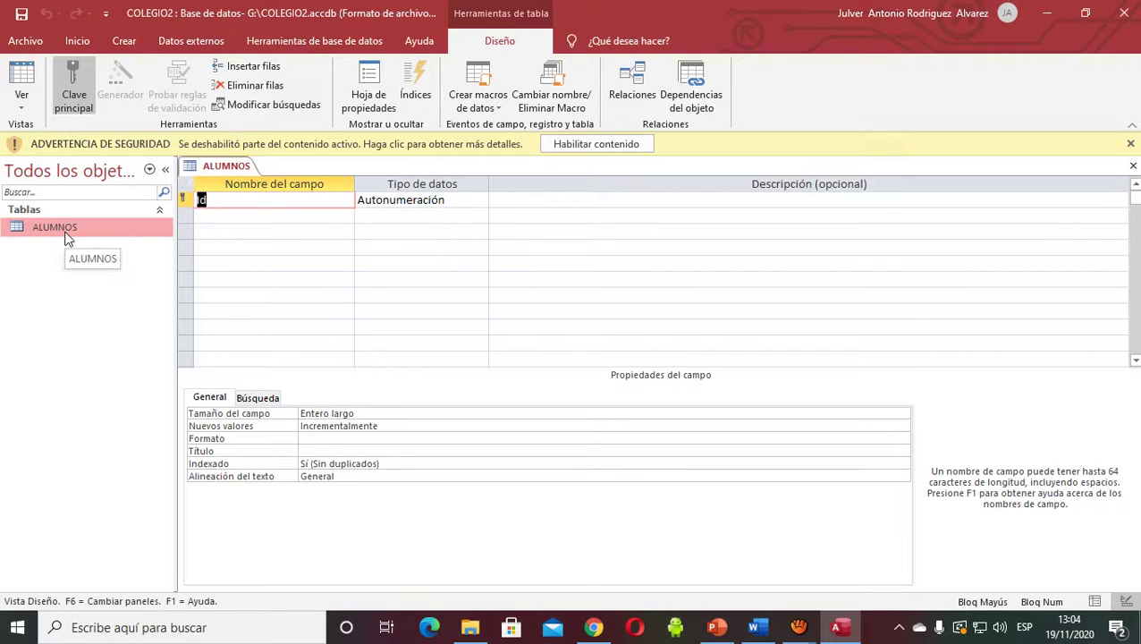
# - Switch to the Word exercise sheet and read the required structures and field properties of the PROFESORES, Cursos and EVALUACIONES tables
pyautogui.click(757, 629)
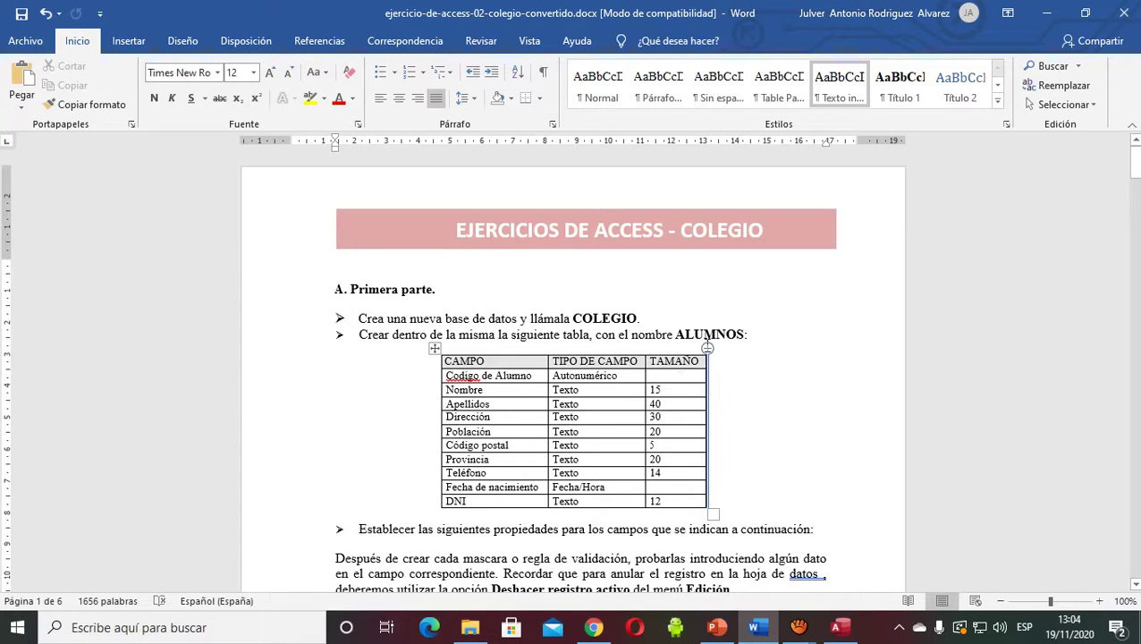
pyautogui.scroll(-15, 574, 458)
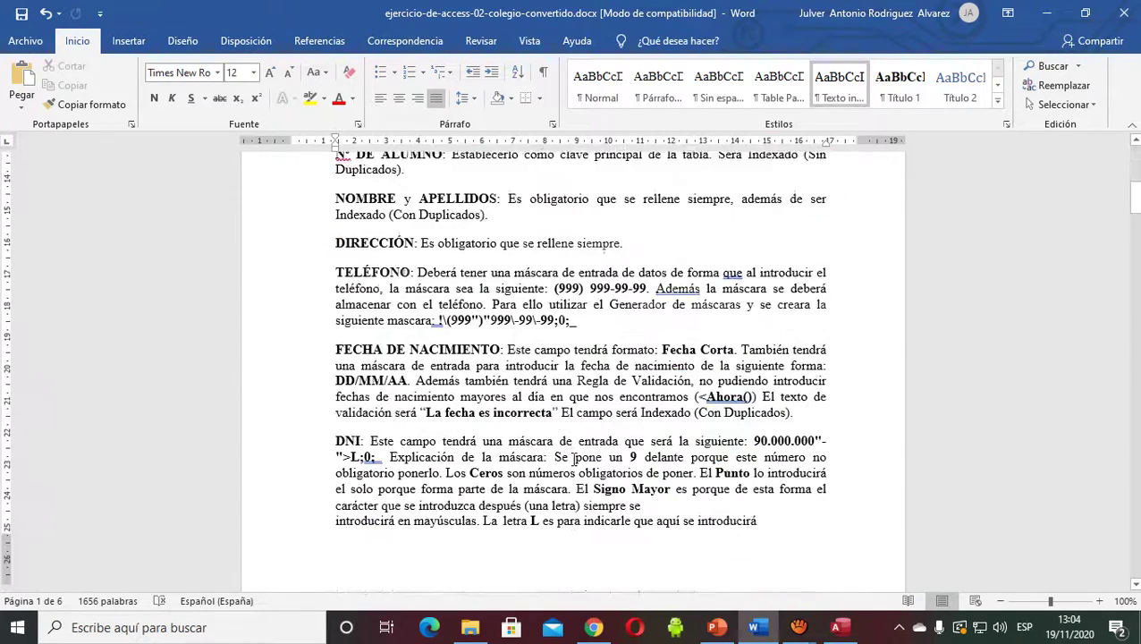
pyautogui.scroll(-1, 573, 458)
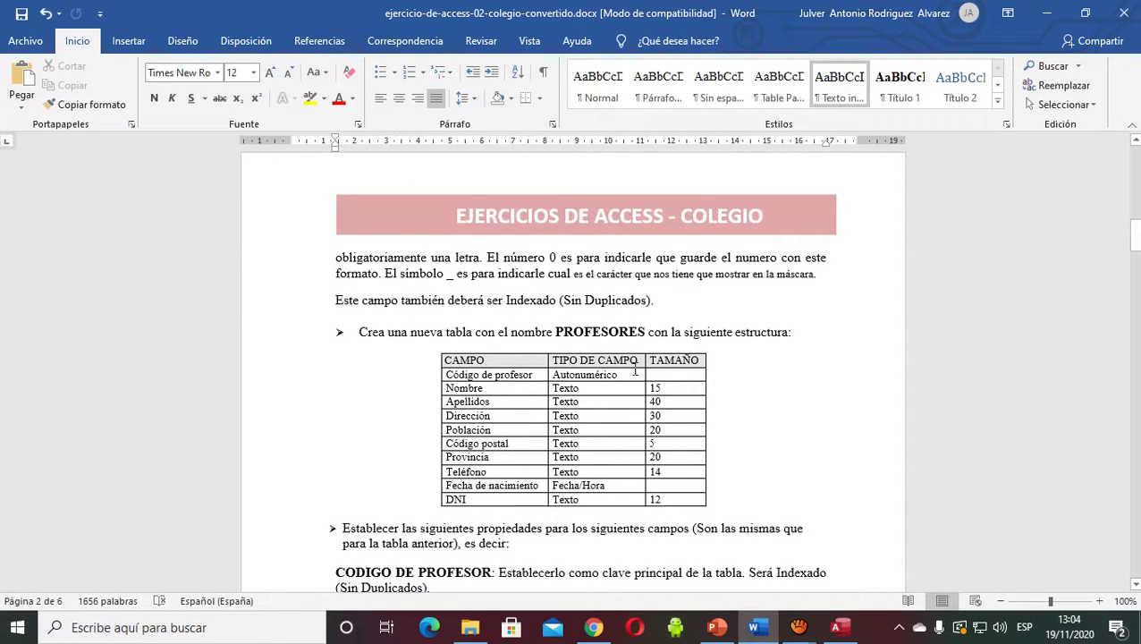
pyautogui.scroll(-10, 606, 441)
pyautogui.scroll(-7, 605, 443)
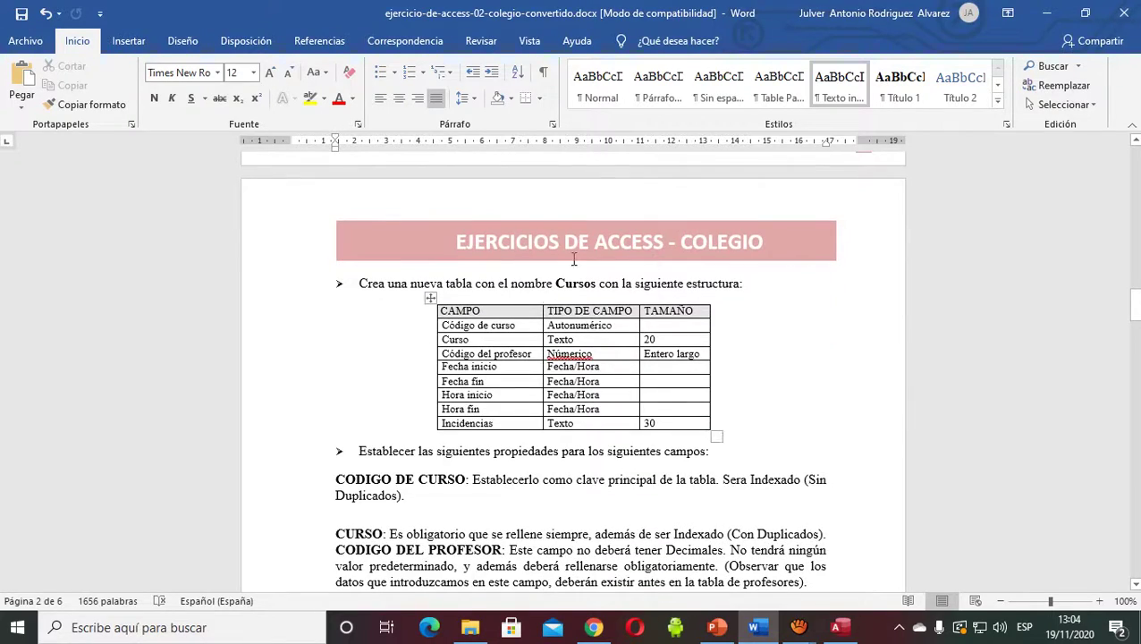
pyautogui.scroll(-4, 583, 450)
pyautogui.scroll(-9, 583, 449)
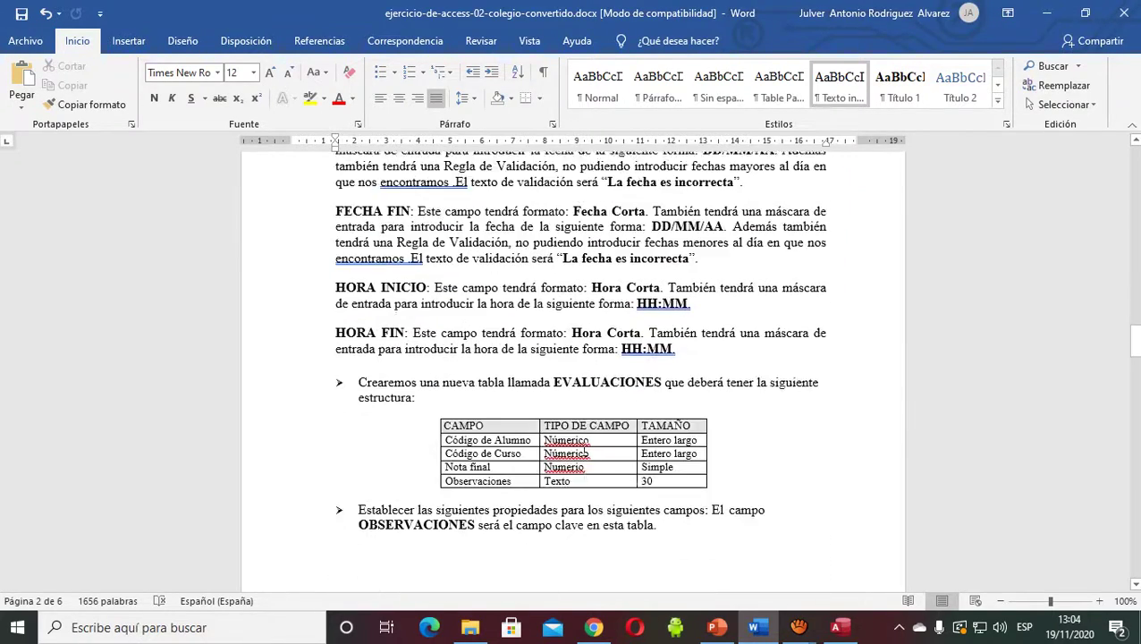
pyautogui.scroll(-6, 583, 449)
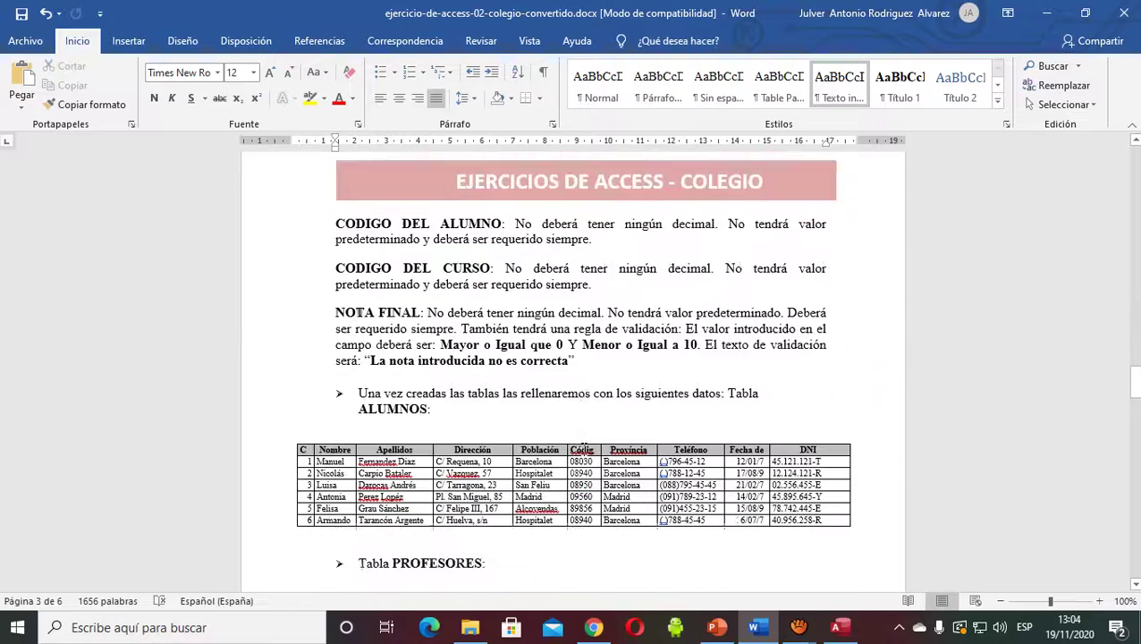
pyautogui.scroll(3, 583, 449)
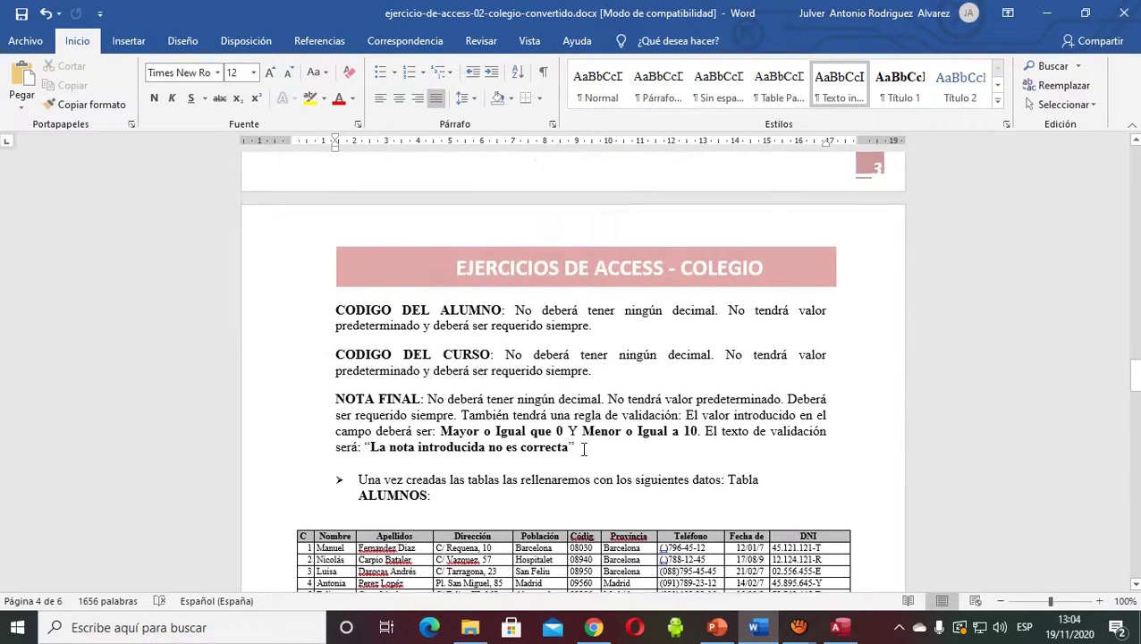
pyautogui.scroll(4, 582, 450)
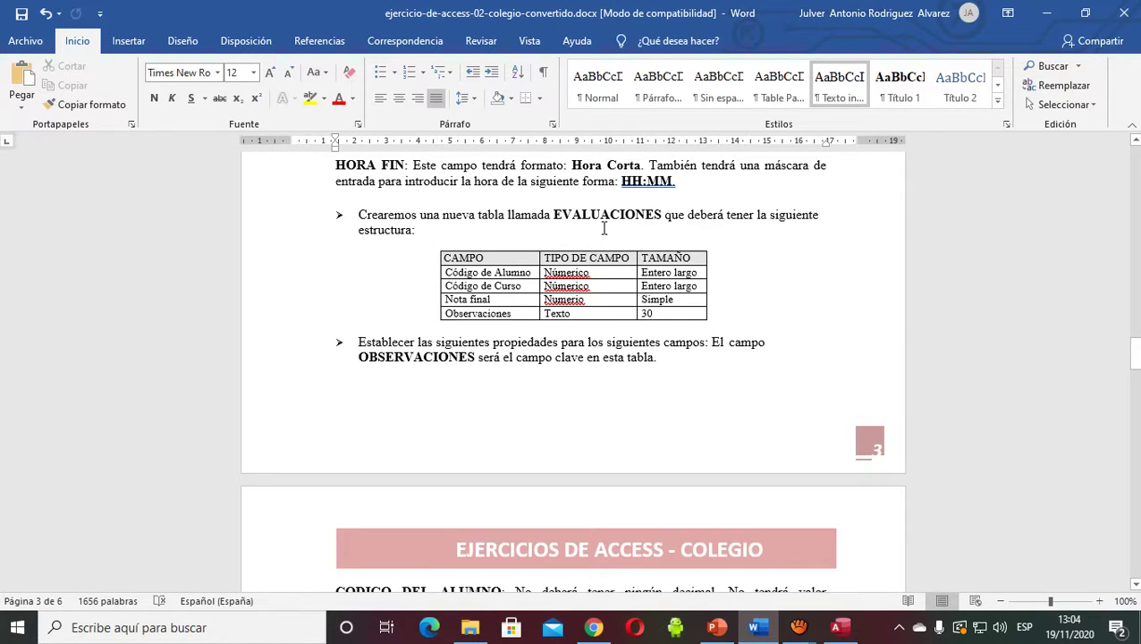
# - Return to Access and create a second new table in the COLEGIO2 database
pyautogui.click(1048, 22)
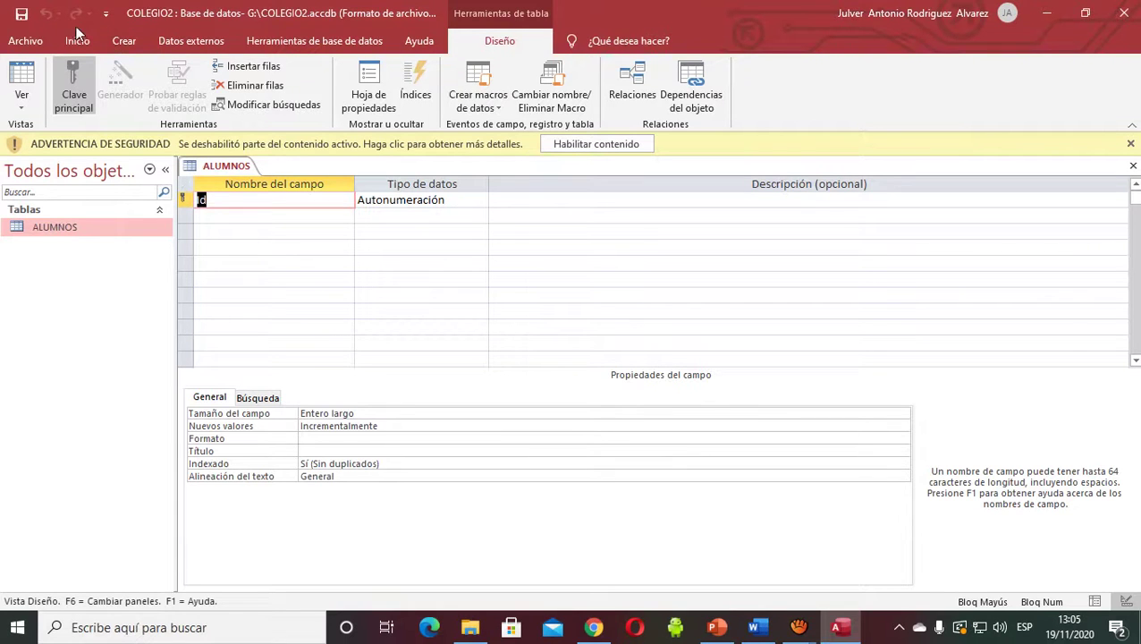
pyautogui.click(112, 42)
pyautogui.click(93, 84)
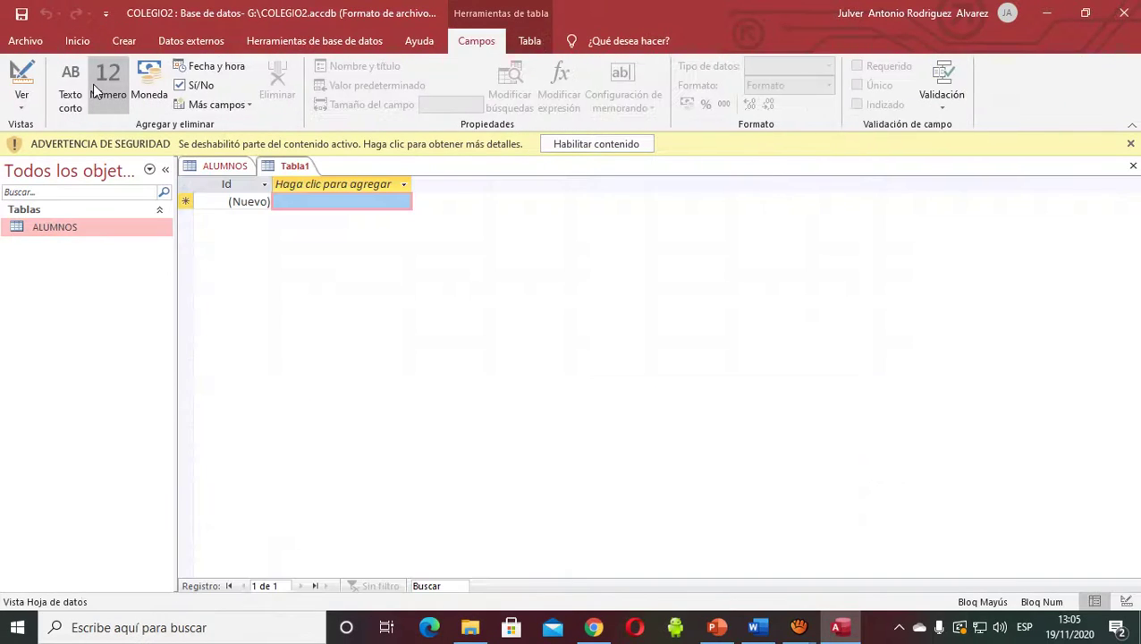
# - Add two more blank tables to the COLEGIO2 database
pyautogui.click(124, 41)
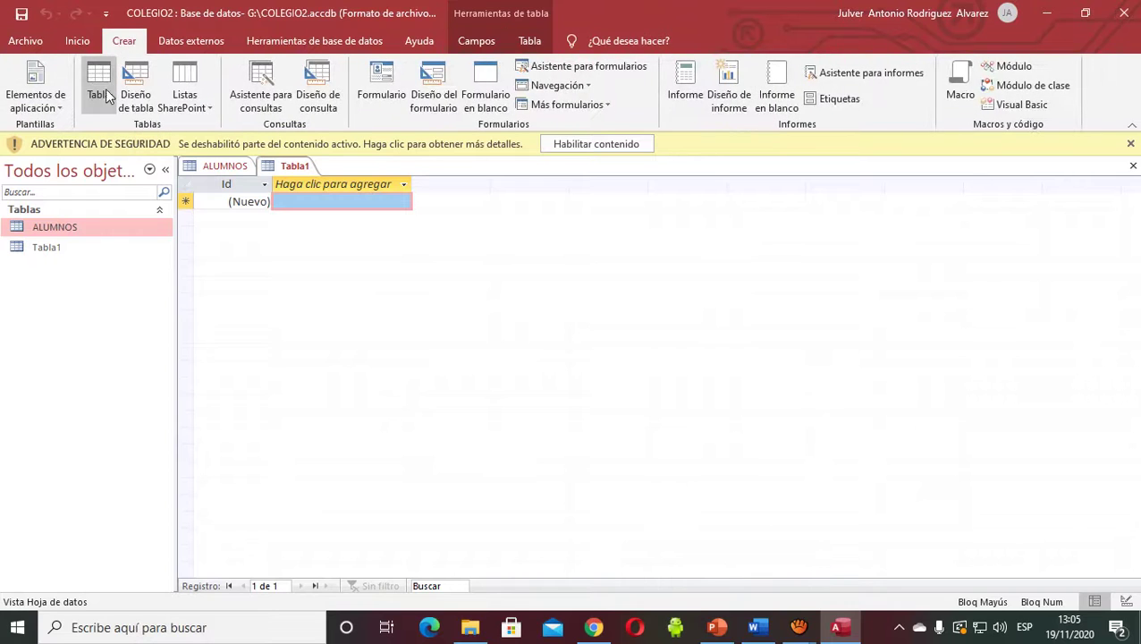
pyautogui.click(101, 89)
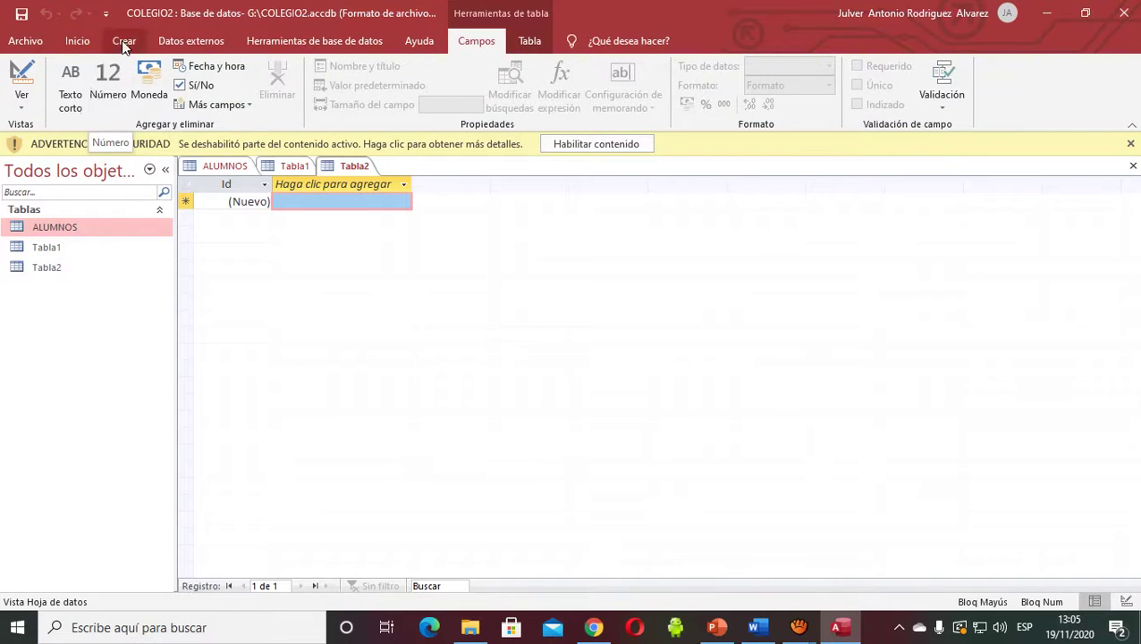
pyautogui.click(122, 42)
pyautogui.click(99, 94)
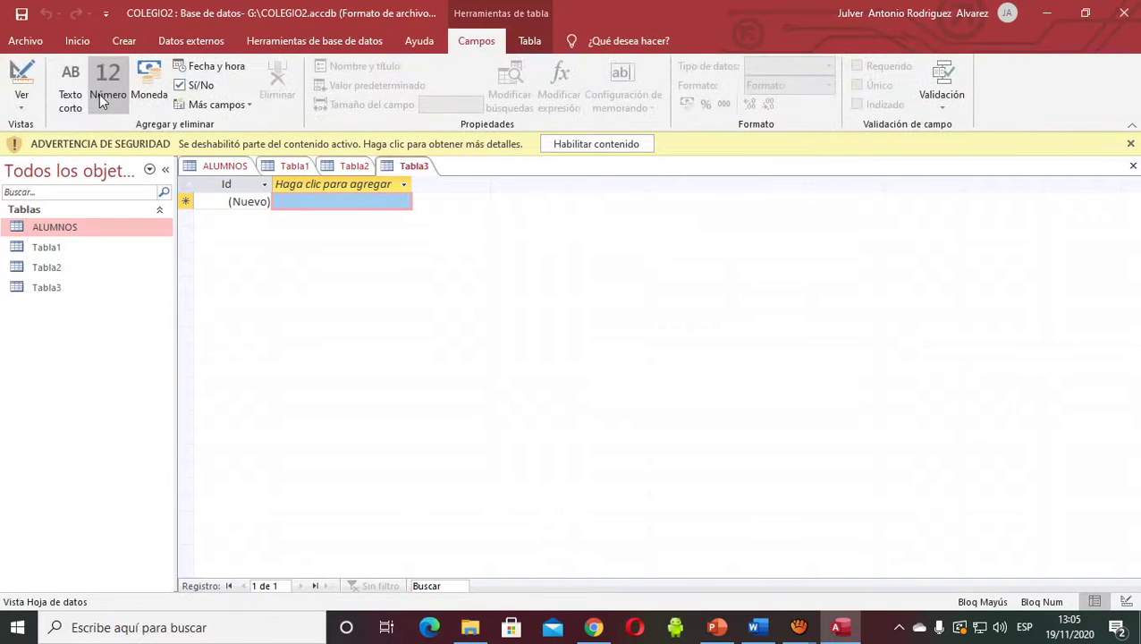
# - Open Tabla1 in Design view, saving it under the name PROFESORES
pyautogui.click(32, 245)
pyautogui.rightClick(31, 250)
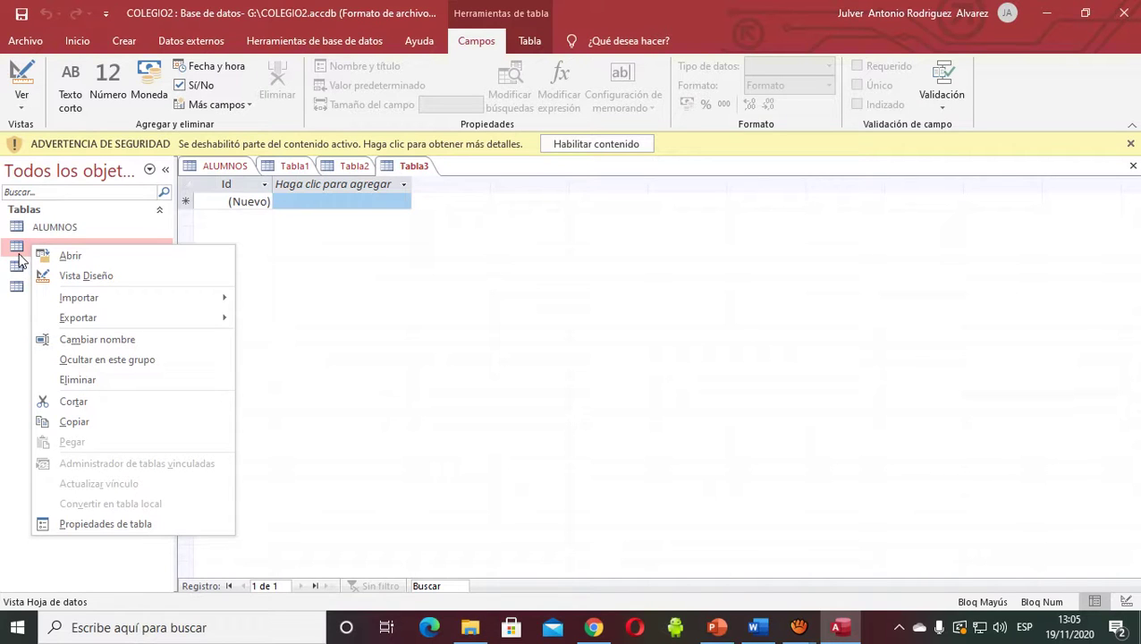
pyautogui.click(87, 281)
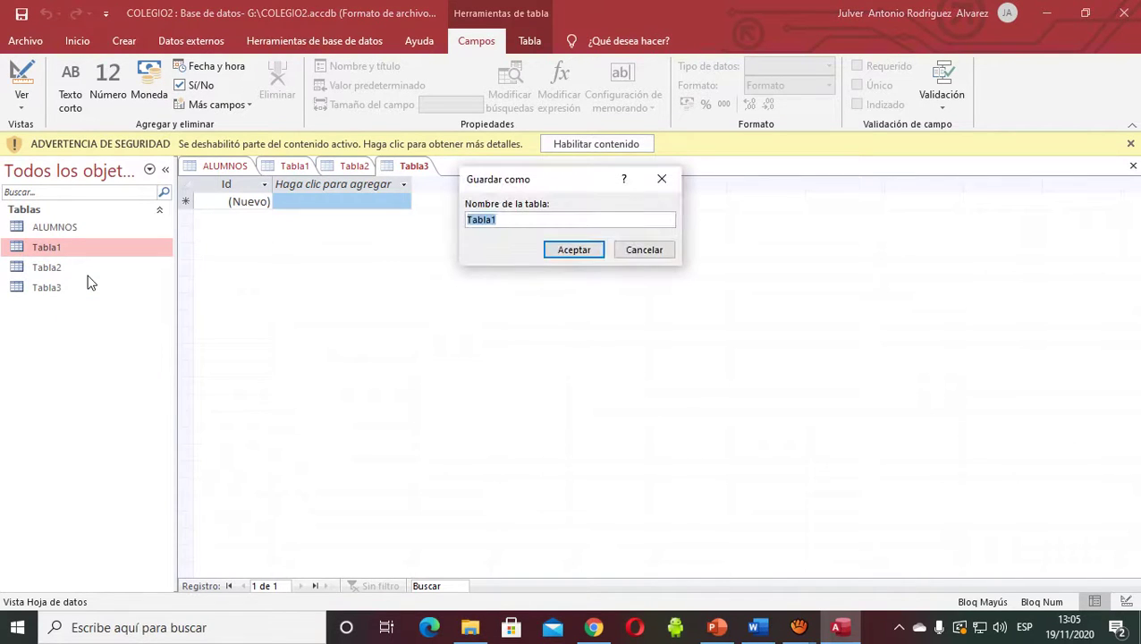
pyautogui.click(499, 222)
pyautogui.press('BackSpace')
pyautogui.press('BackSpace')
pyautogui.press('BackSpace')
pyautogui.write('PROFESORE')
pyautogui.click(558, 251)
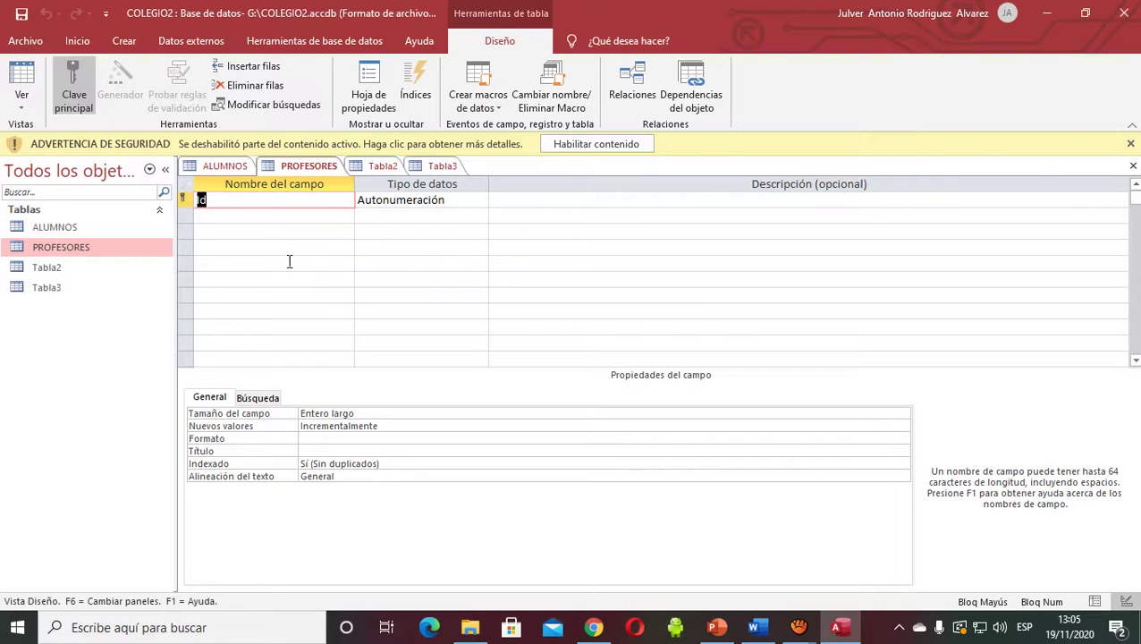
# - Check the ALUMNOS field list in the Word exercise sheet, then return to Access and rename the PROFESORES table's Id field to Codigo de alumno
pyautogui.click(758, 628)
pyautogui.scroll(18, 644, 367)
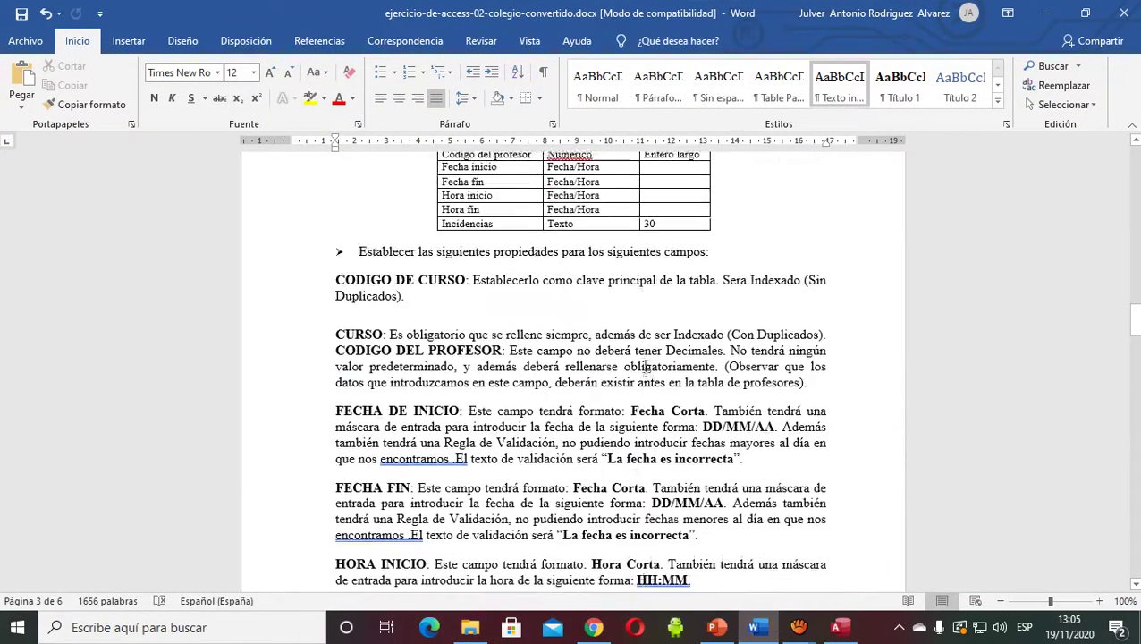
pyautogui.scroll(15, 644, 366)
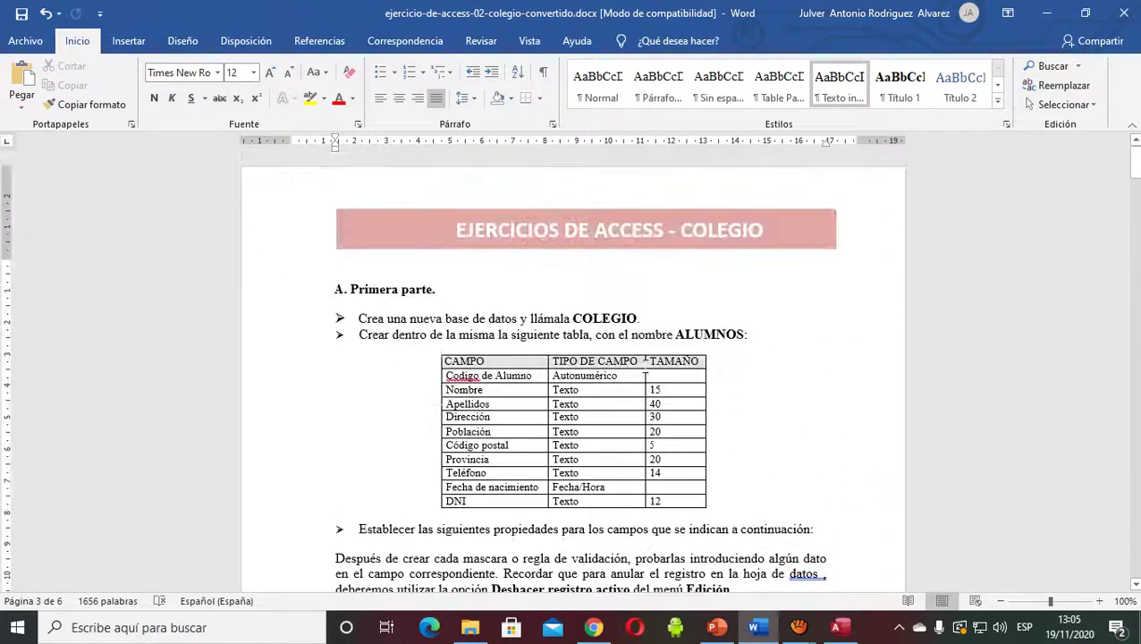
pyautogui.scroll(-1, 644, 365)
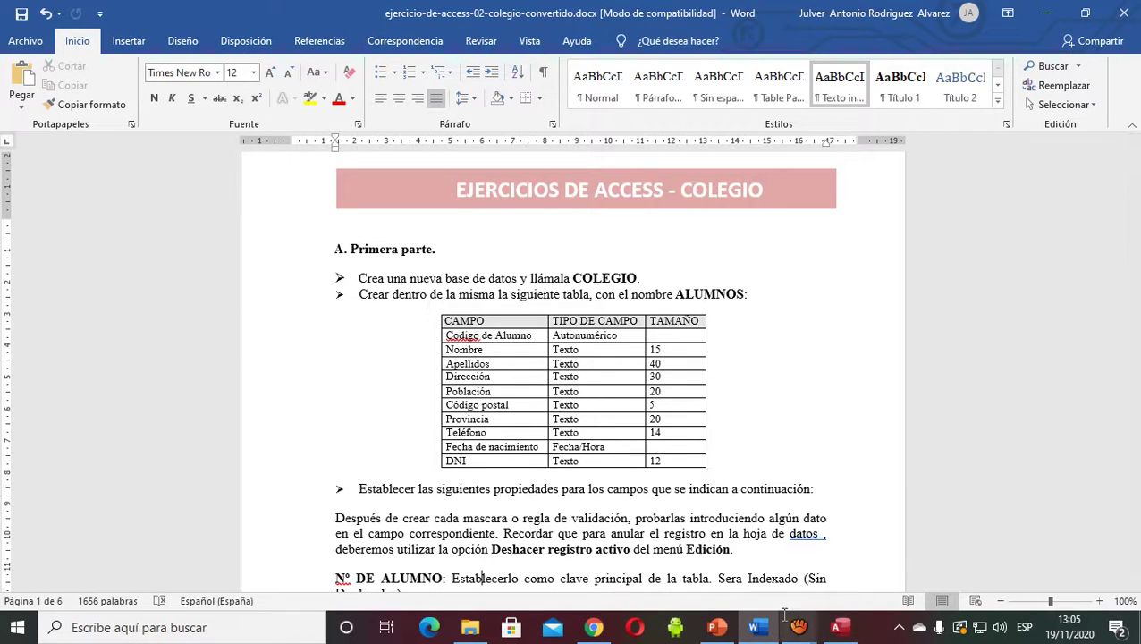
pyautogui.moveTo(798, 629)
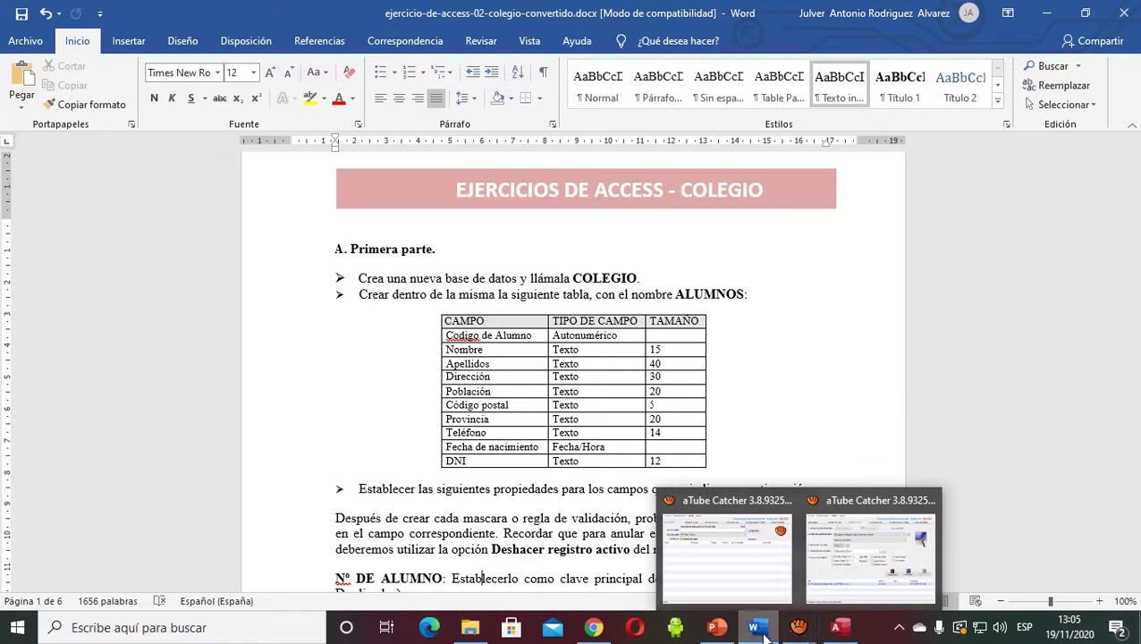
pyautogui.click(841, 629)
pyautogui.click(222, 200)
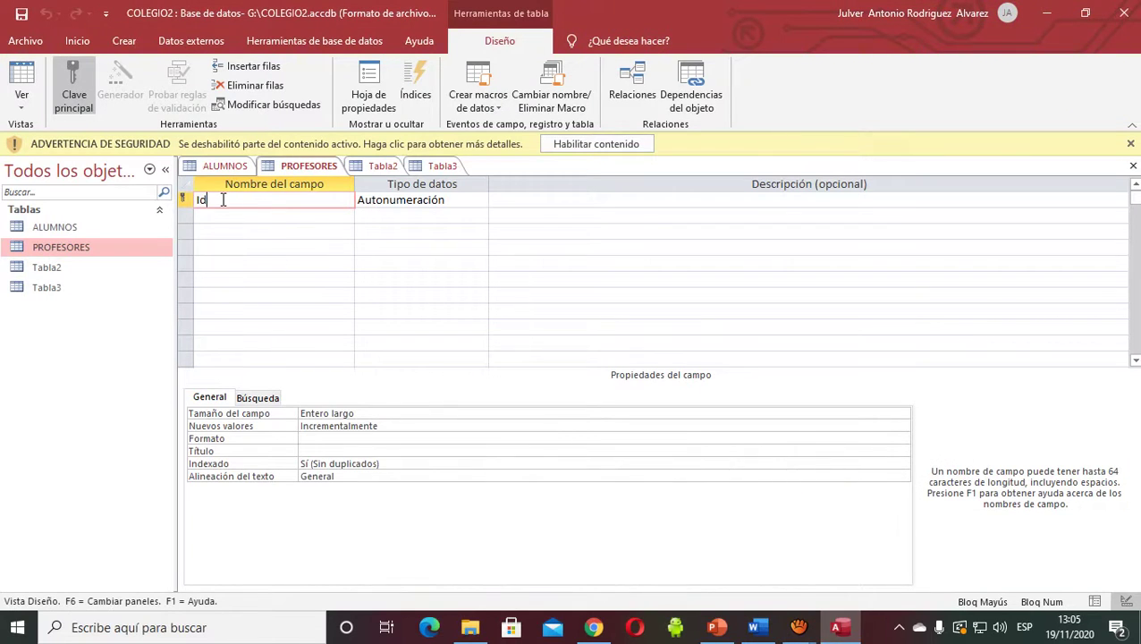
pyautogui.press('BackSpace')
pyautogui.press('BackSpace')
pyautogui.write('C')
pyautogui.press('capslock')
pyautogui.write('odigo de alumno')
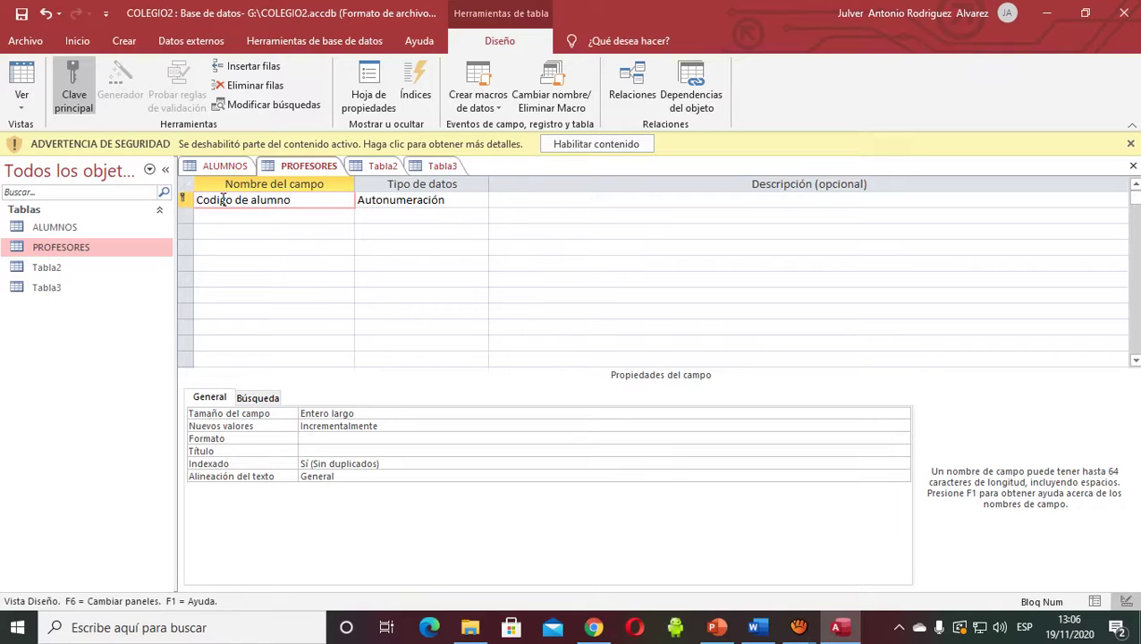
# - Add the fields Nombre and Apellidos below Codigo de alumno in the PROFESORES table
pyautogui.click(223, 215)
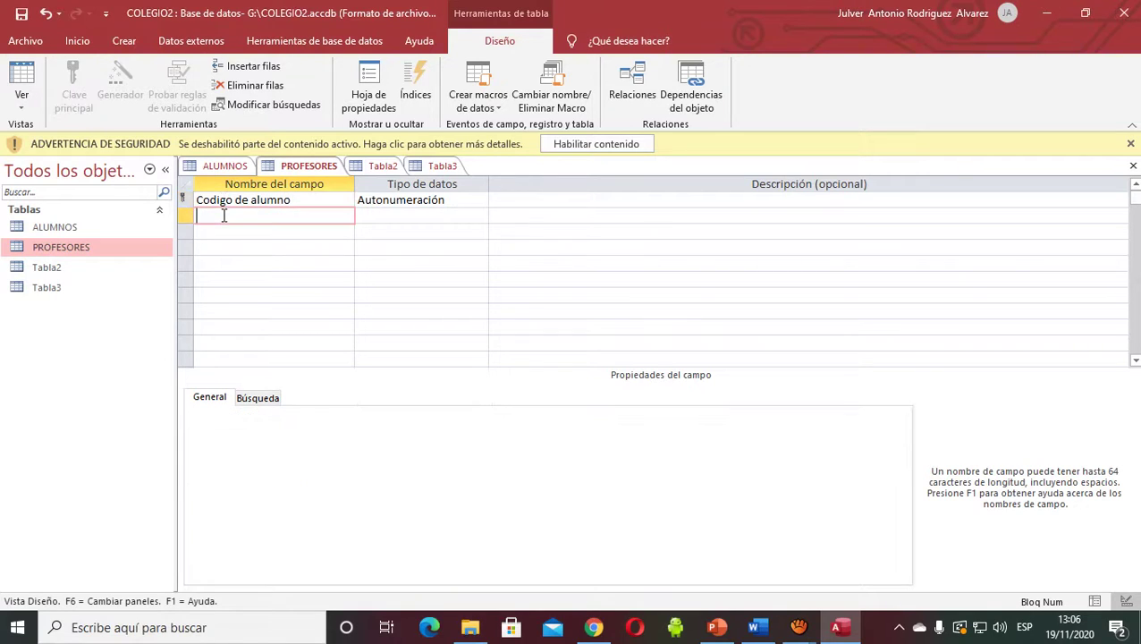
pyautogui.write('Nombre')
pyautogui.click(222, 232)
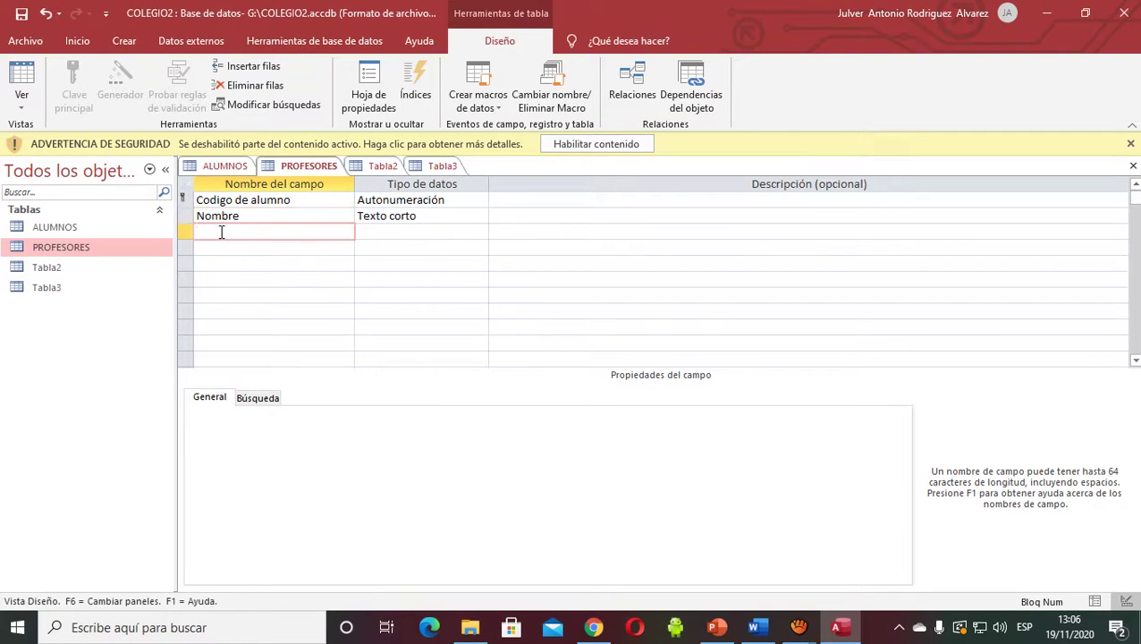
pyautogui.write('Apellidos')
# - Consult the field list in Word, then return to Access and add the fields Direccion and Poblacion to PROFESORES
pyautogui.click(759, 630)
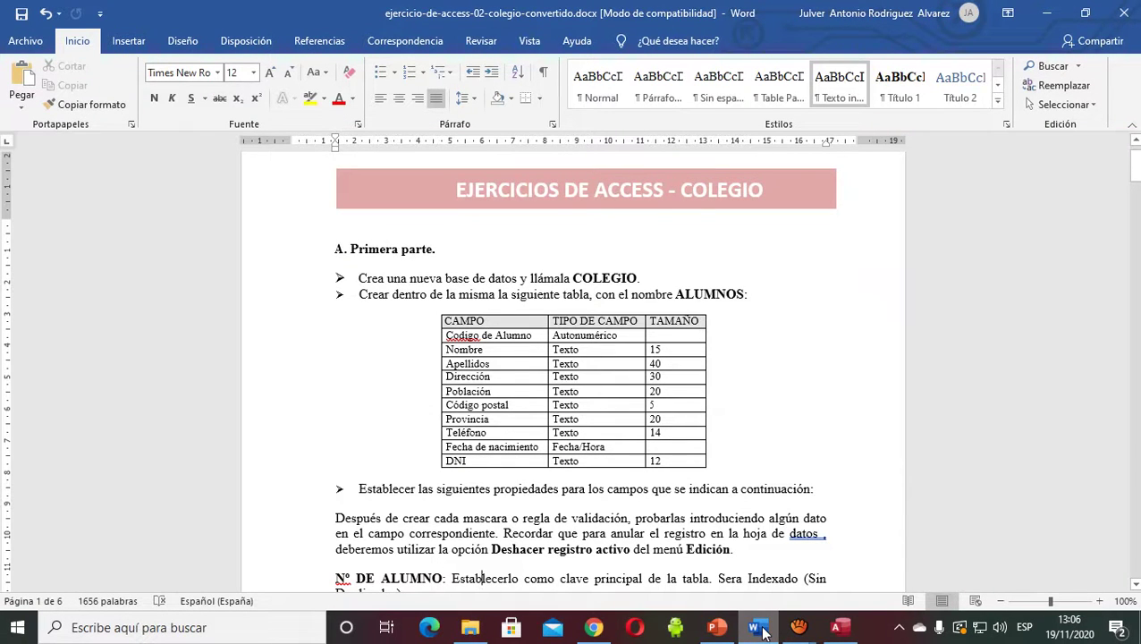
pyautogui.click(837, 629)
pyautogui.click(208, 248)
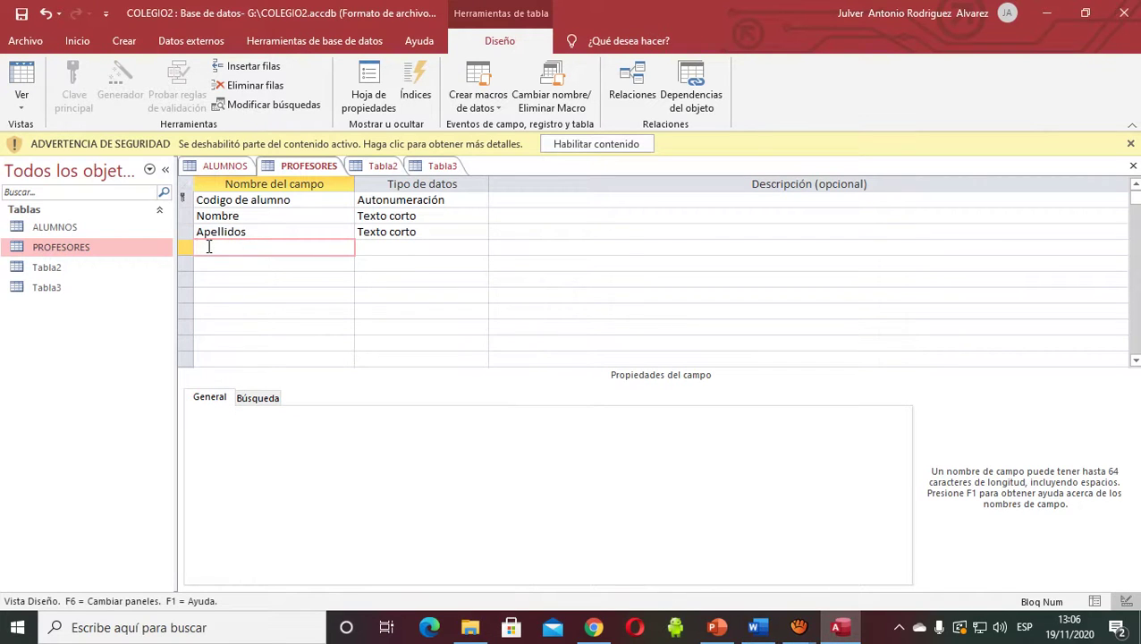
pyautogui.write('Direccion')
pyautogui.click(233, 264)
pyautogui.write('Poblacion')
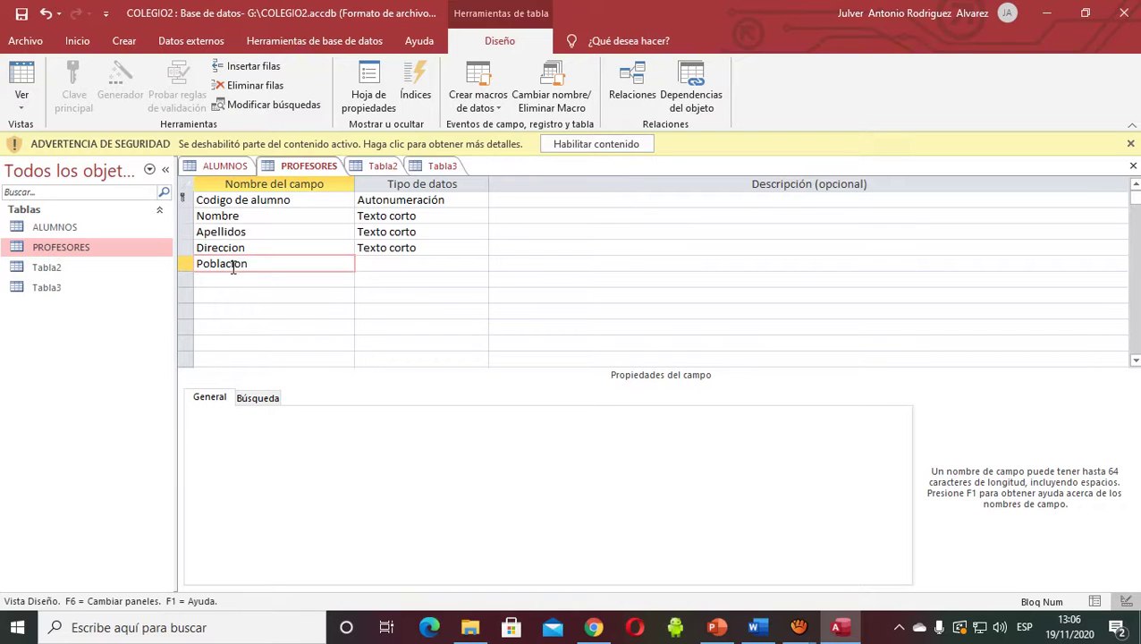
# - Look up the following fields in Word, then return to Access and add Codigo postal and Provincia to PROFESORES
pyautogui.click(754, 629)
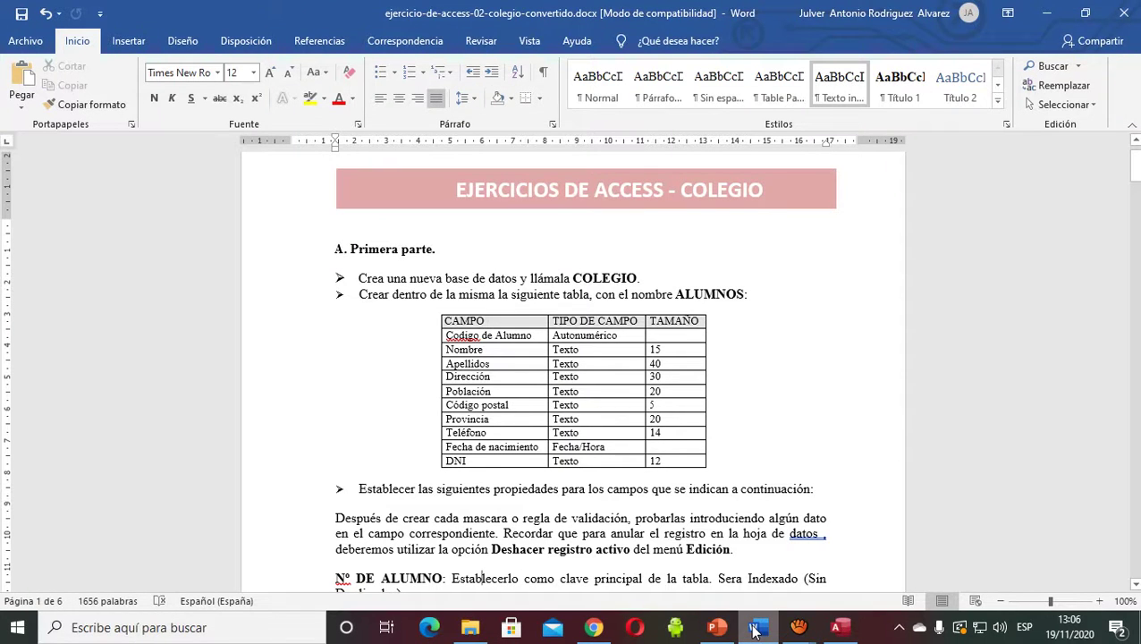
pyautogui.click(836, 626)
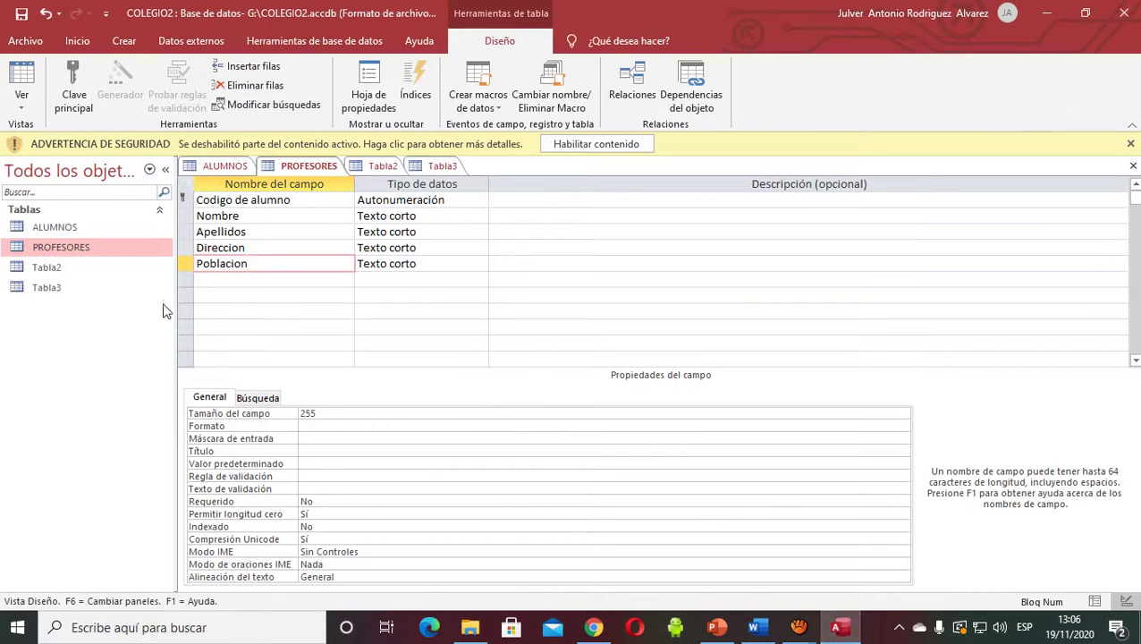
pyautogui.click(221, 280)
pyautogui.write('Codigo postal')
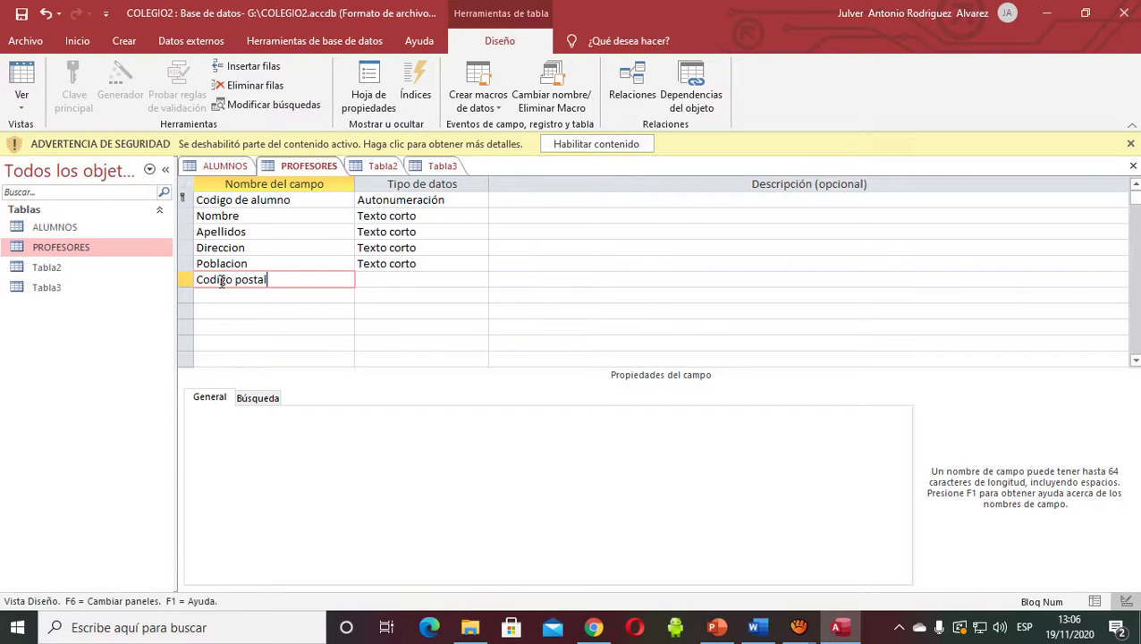
pyautogui.click(220, 295)
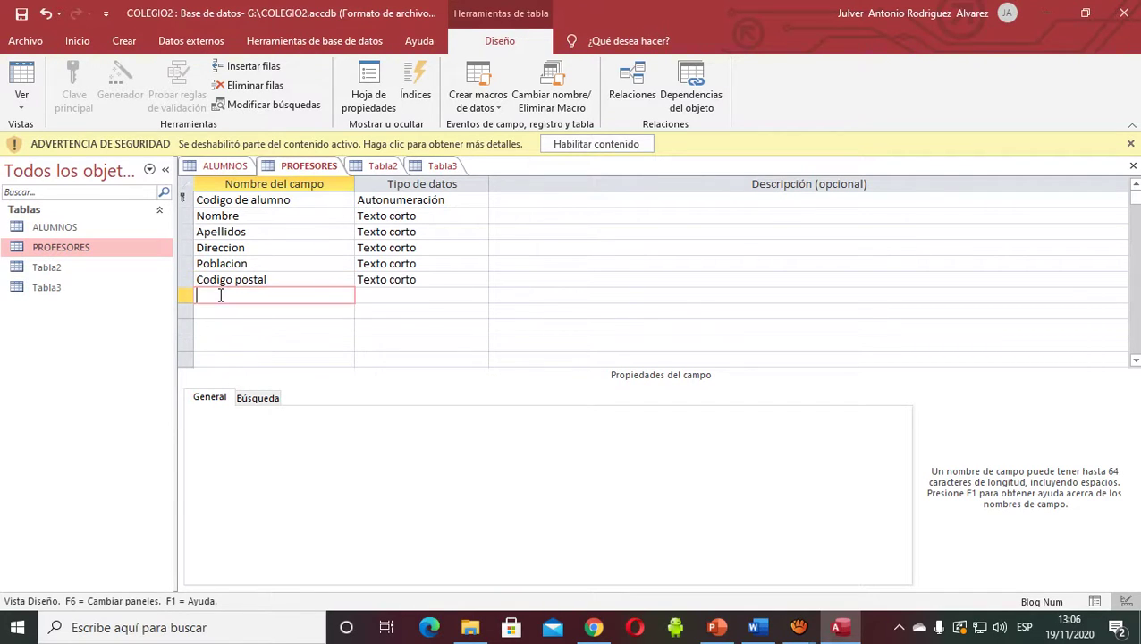
pyautogui.write('Provincia')
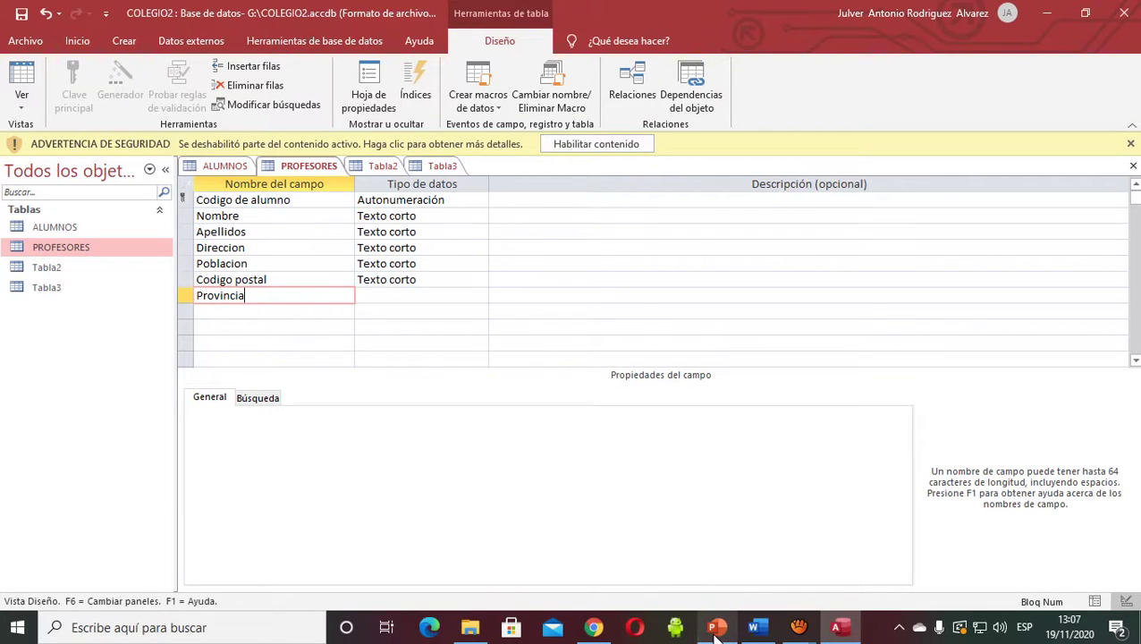
# - Check the Word field list again, then return to Access and add the fields Telefono and Fecha de nacimiento to PROFESORES
pyautogui.click(755, 628)
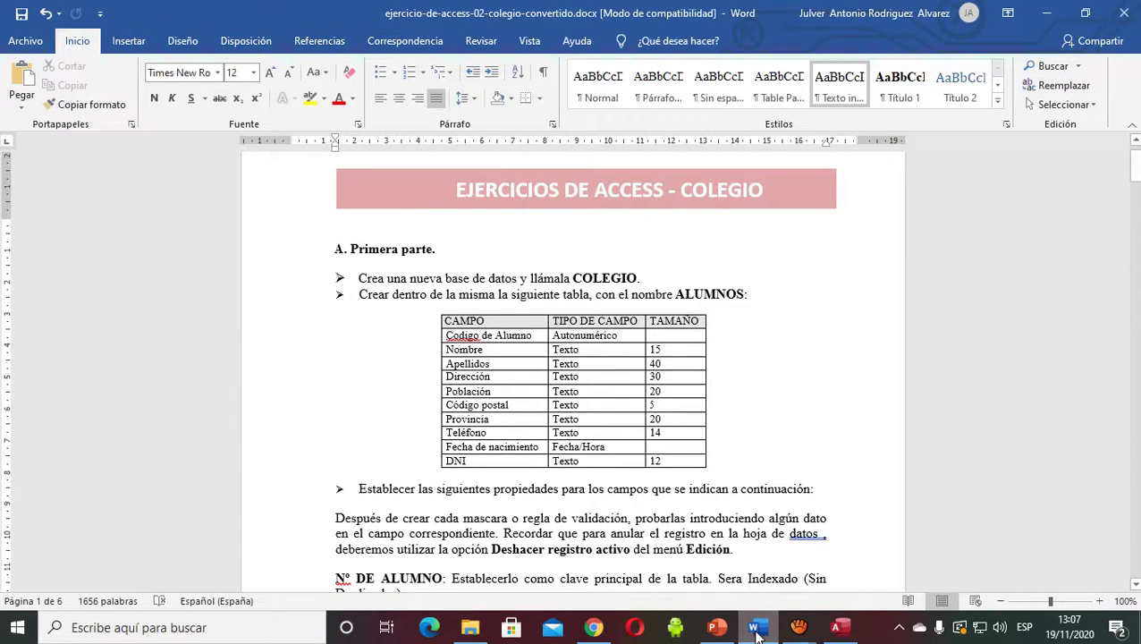
pyautogui.click(715, 629)
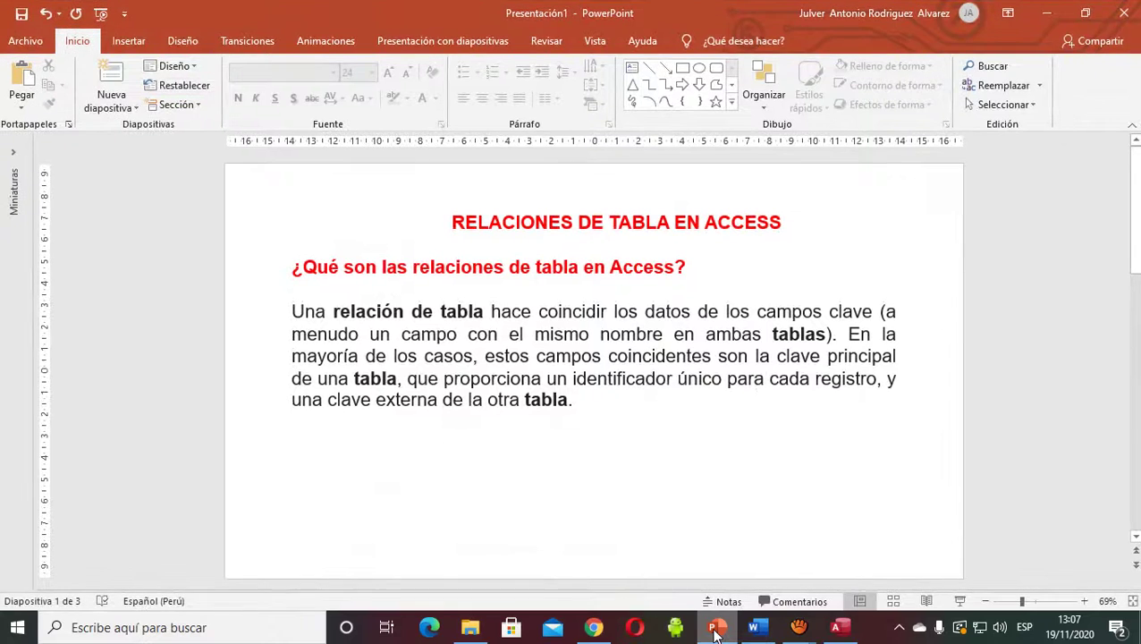
pyautogui.click(838, 629)
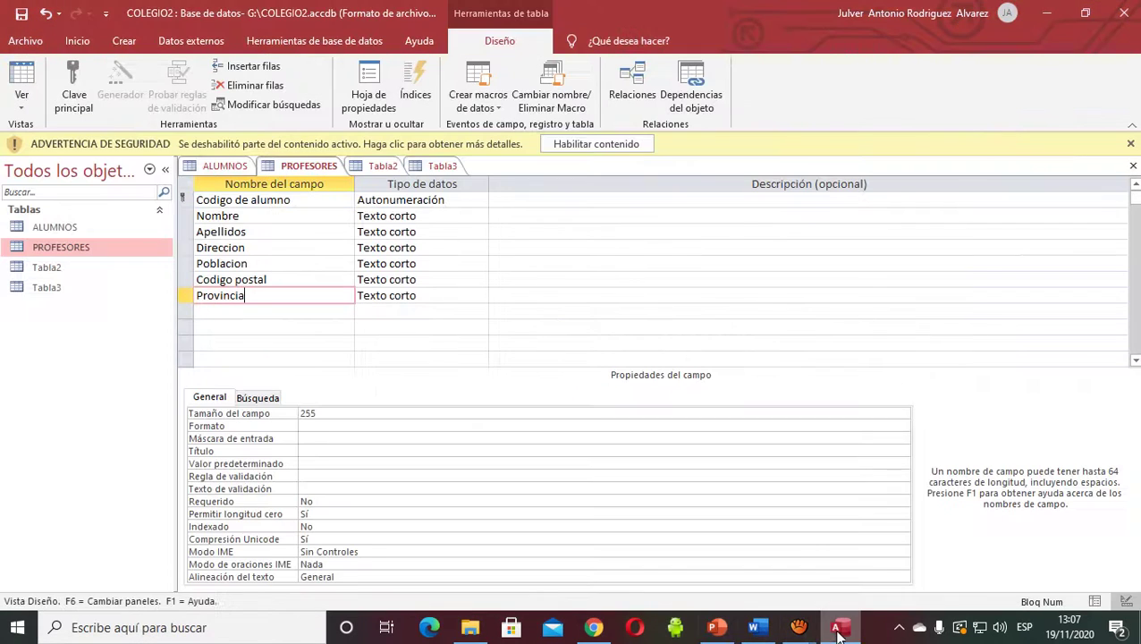
pyautogui.click(234, 311)
pyautogui.write('Telefono')
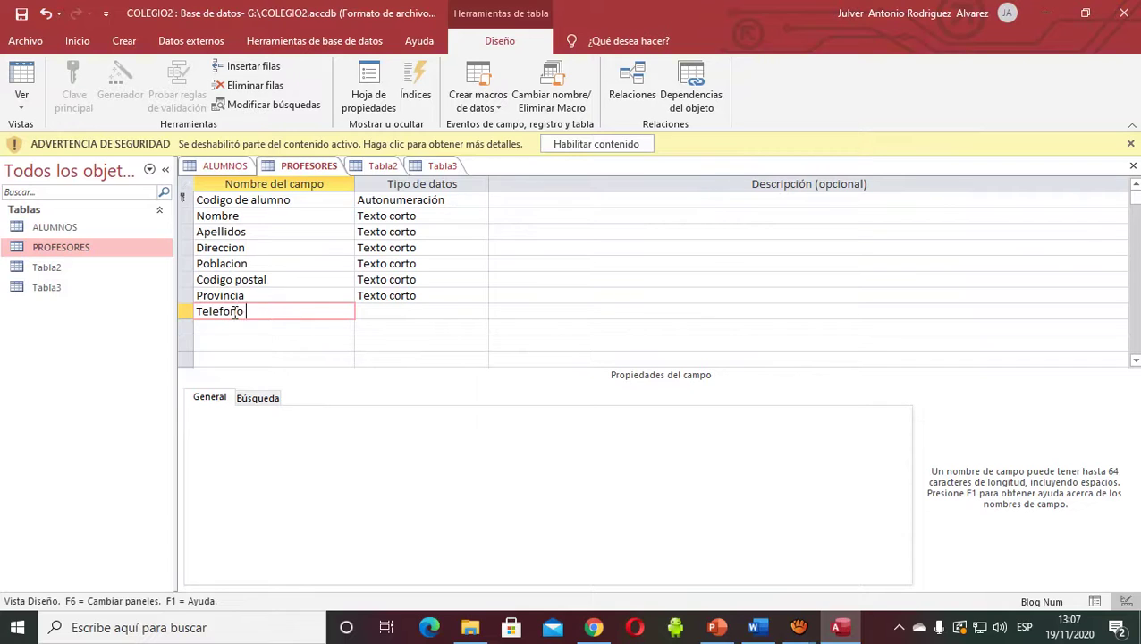
pyautogui.click(247, 327)
pyautogui.write('Fecha de')
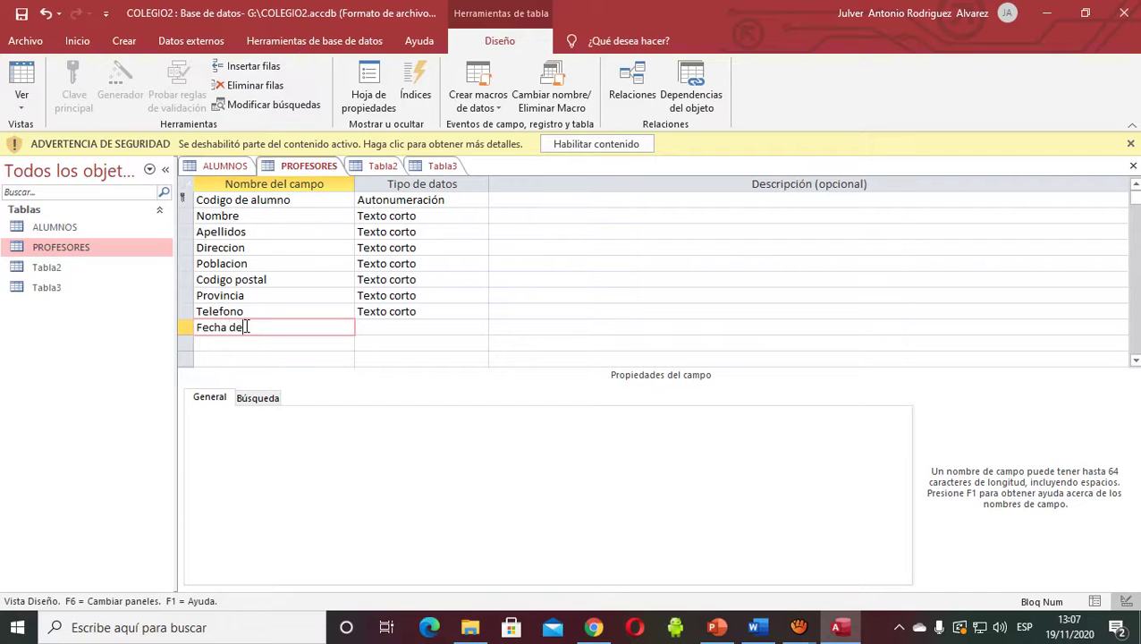
pyautogui.write(' nacimiento')
# - Check the last listed field in Word, then return to Access and add the field DNI to PROFESORES
pyautogui.click(757, 629)
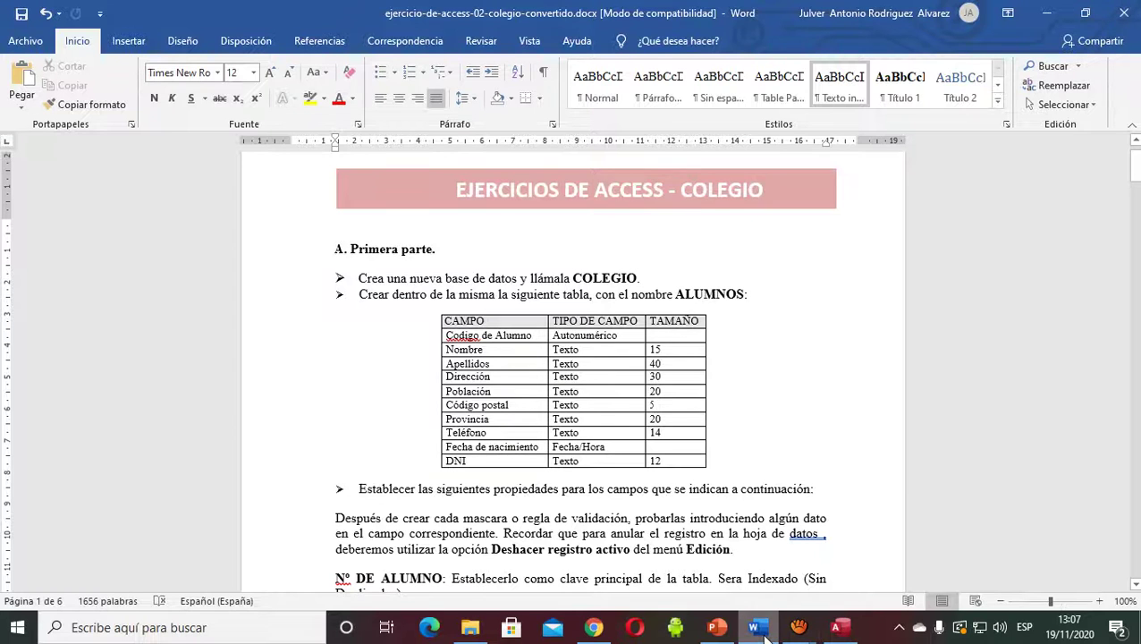
pyautogui.click(836, 627)
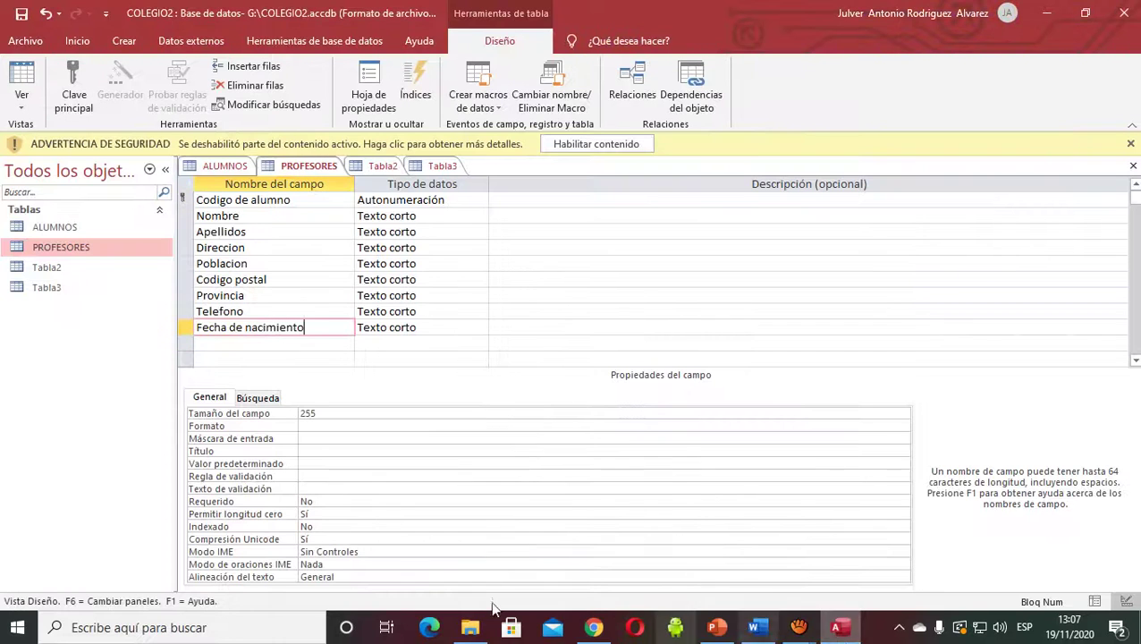
pyautogui.click(203, 349)
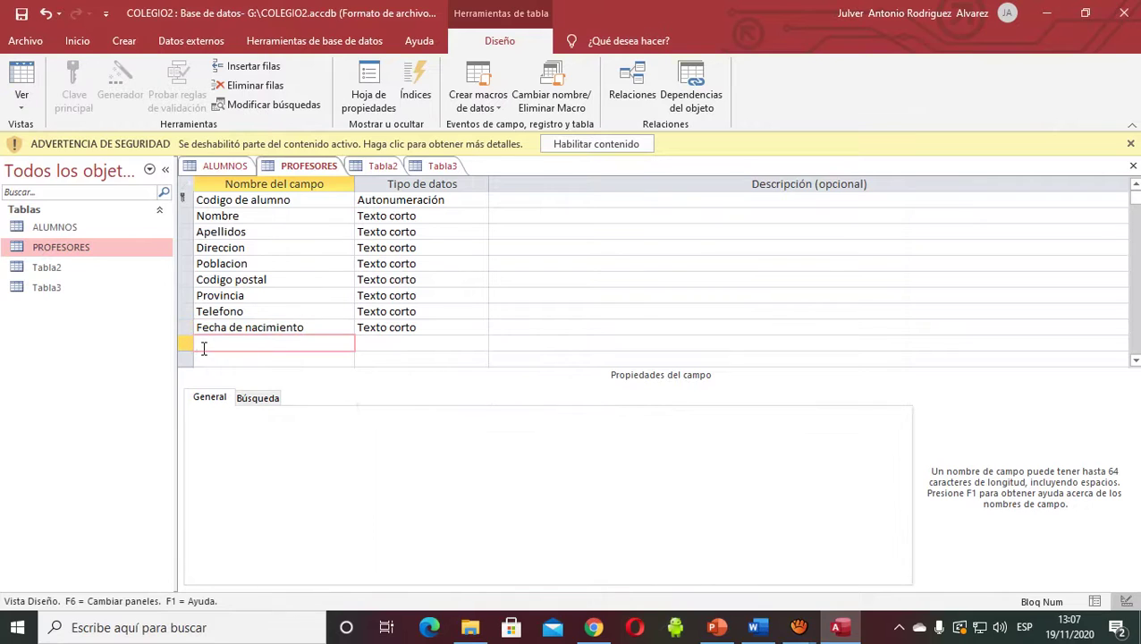
pyautogui.write('DN')
# - Check the field types in the Word exercise table, then return to Access and choose Texto corto as the data type of Nombre
pyautogui.click(841, 630)
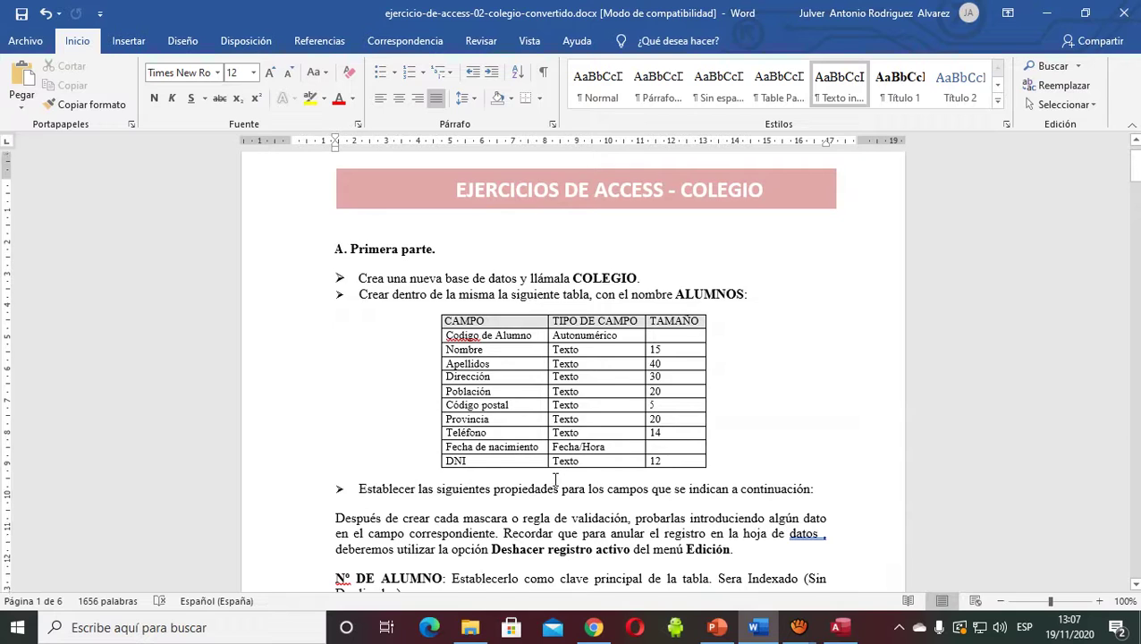
pyautogui.scroll(-3, 554, 480)
pyautogui.scroll(2, 555, 480)
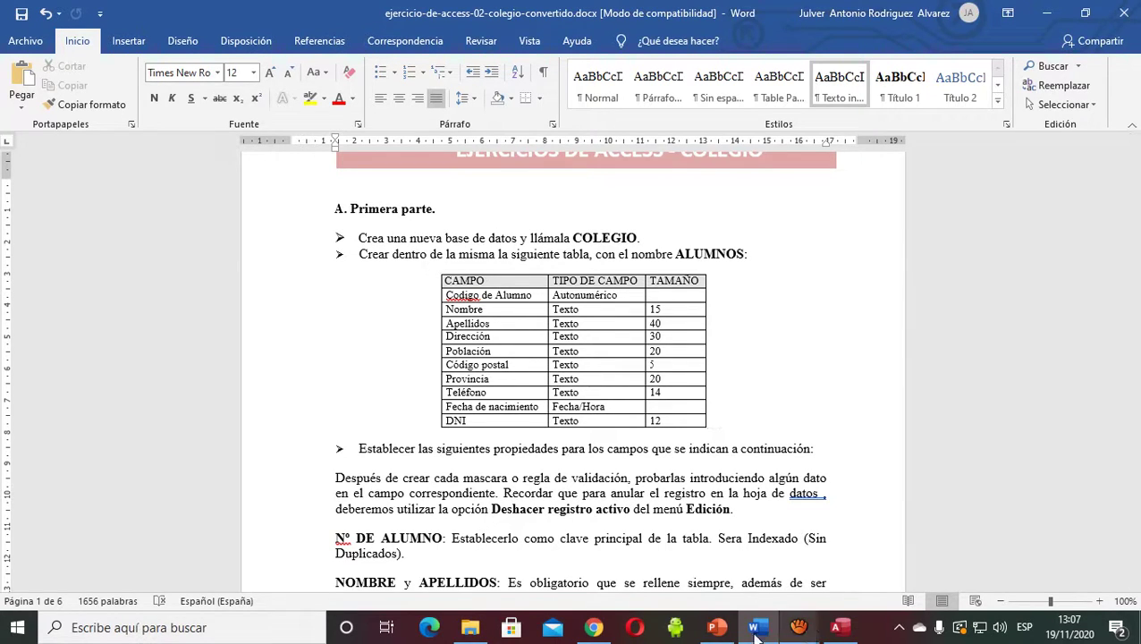
pyautogui.click(837, 631)
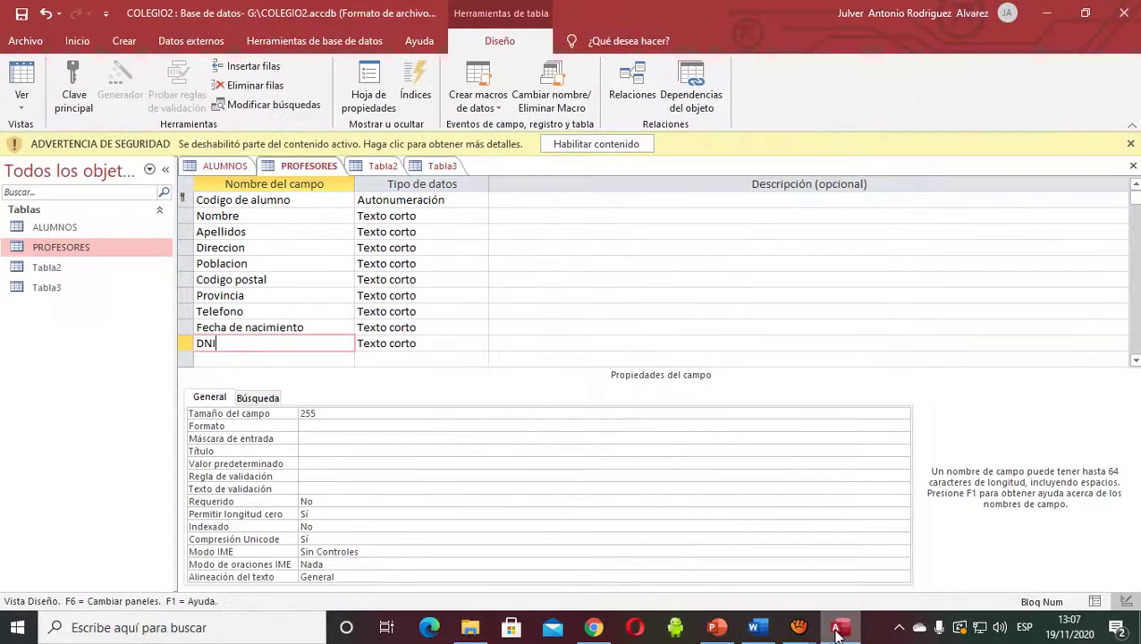
pyautogui.click(226, 201)
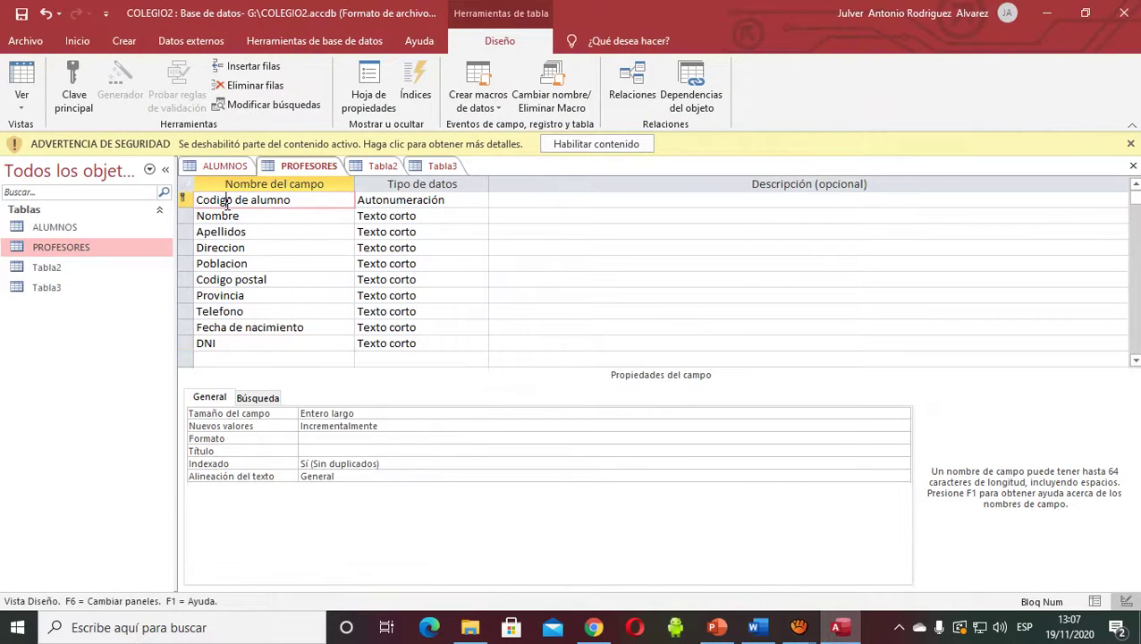
pyautogui.click(436, 204)
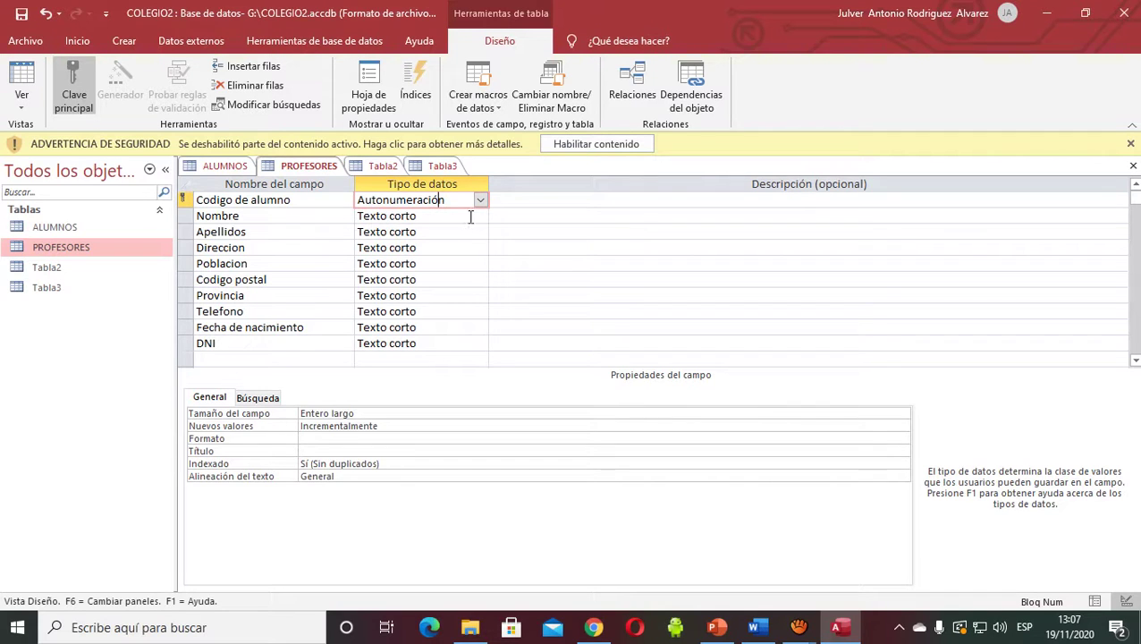
pyautogui.click(476, 217)
pyautogui.click(477, 217)
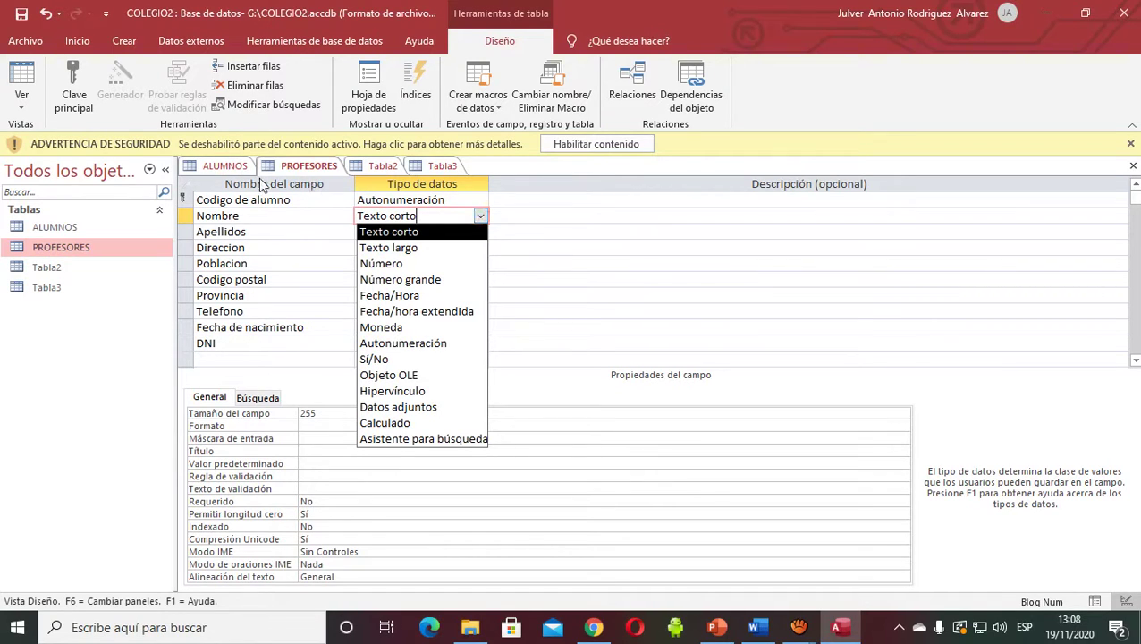
pyautogui.click(390, 231)
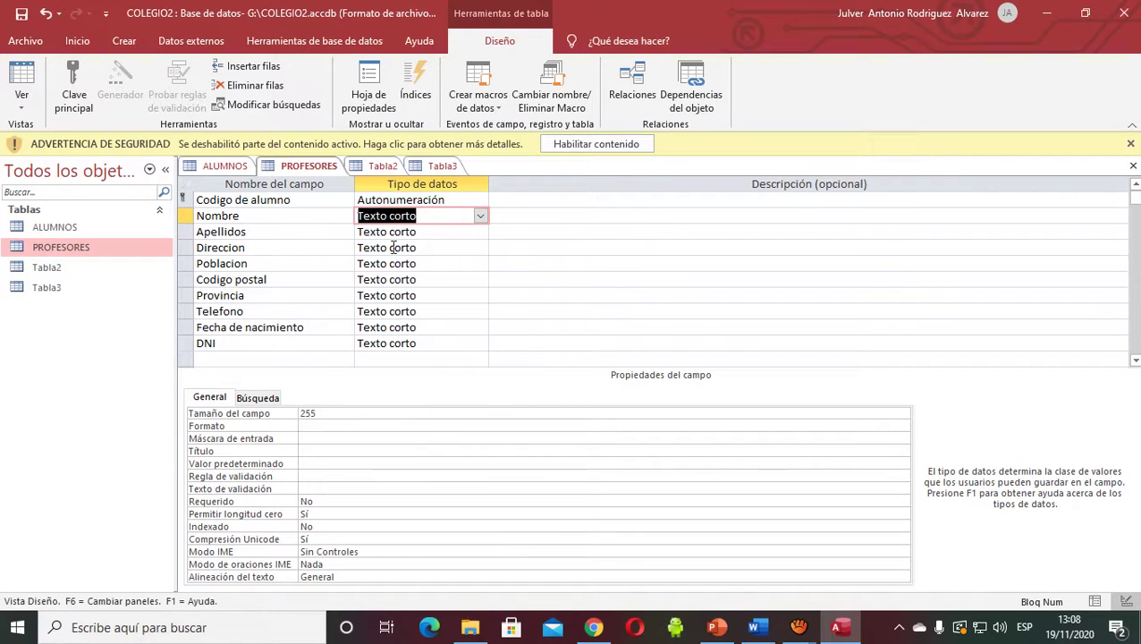
# - Review the data types of the PROFESORES fields from Nombre down to Codigo postal
pyautogui.click(284, 216)
pyautogui.click(379, 216)
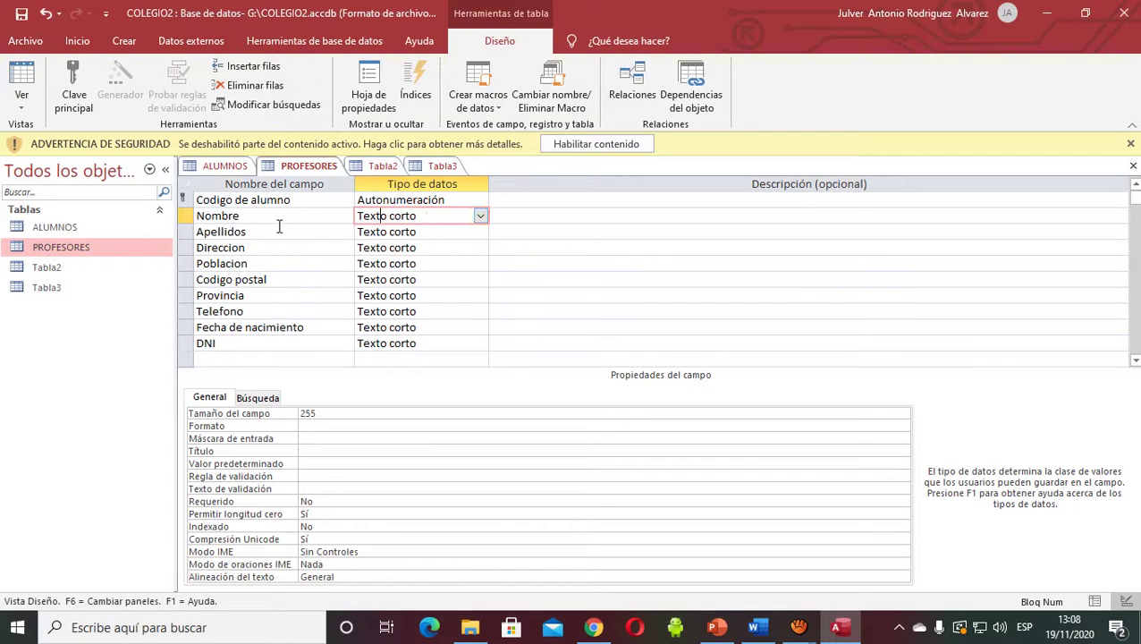
pyautogui.click(384, 232)
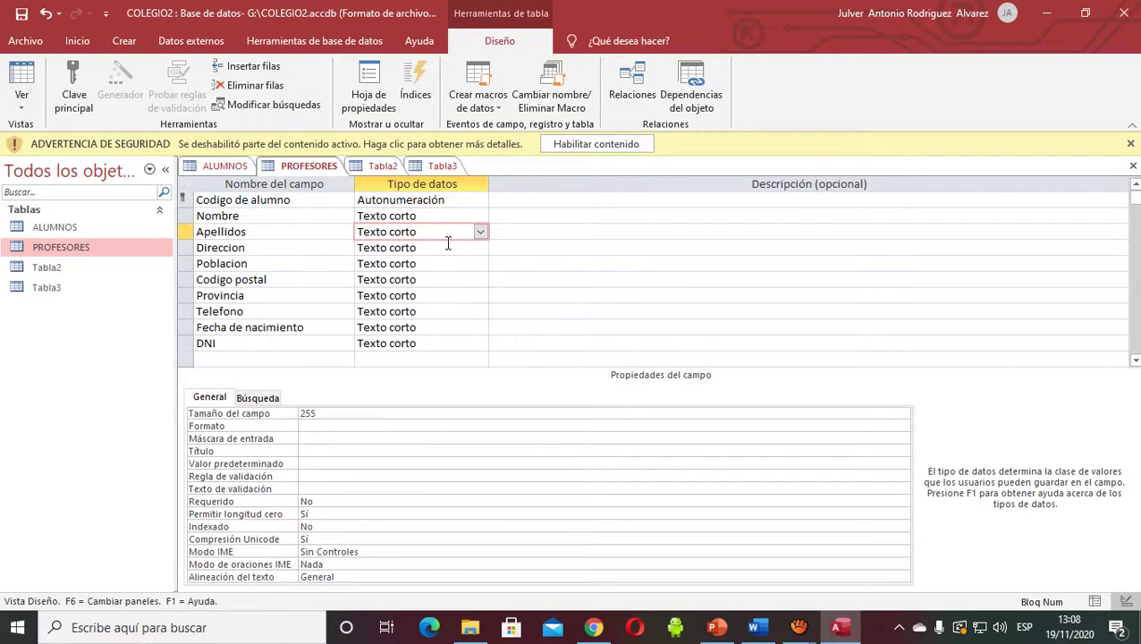
pyautogui.click(405, 250)
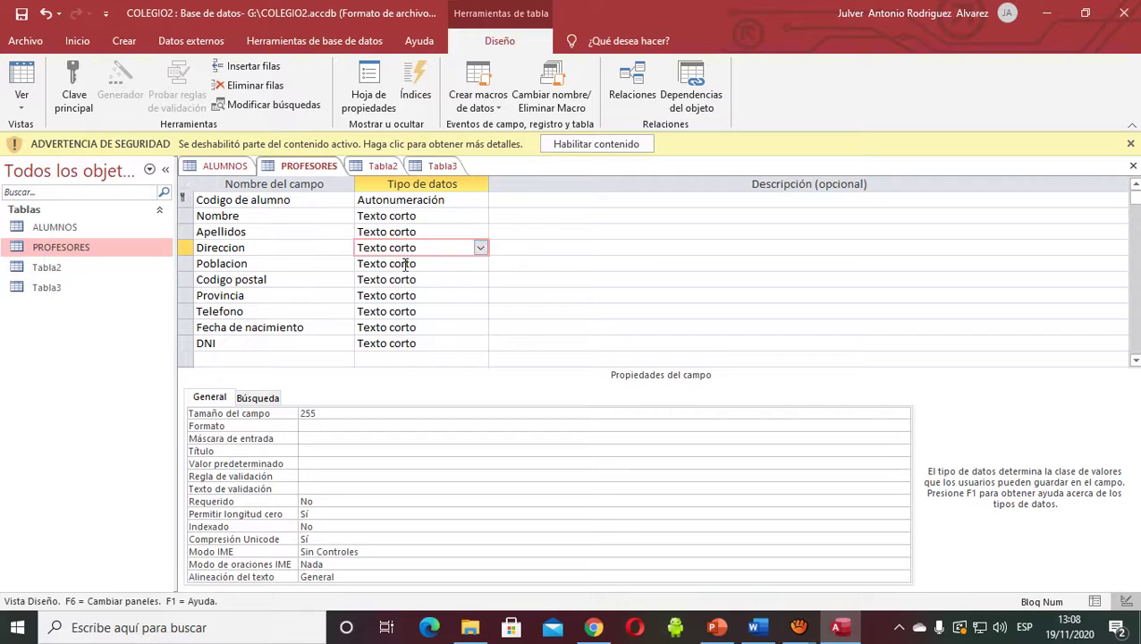
pyautogui.click(404, 266)
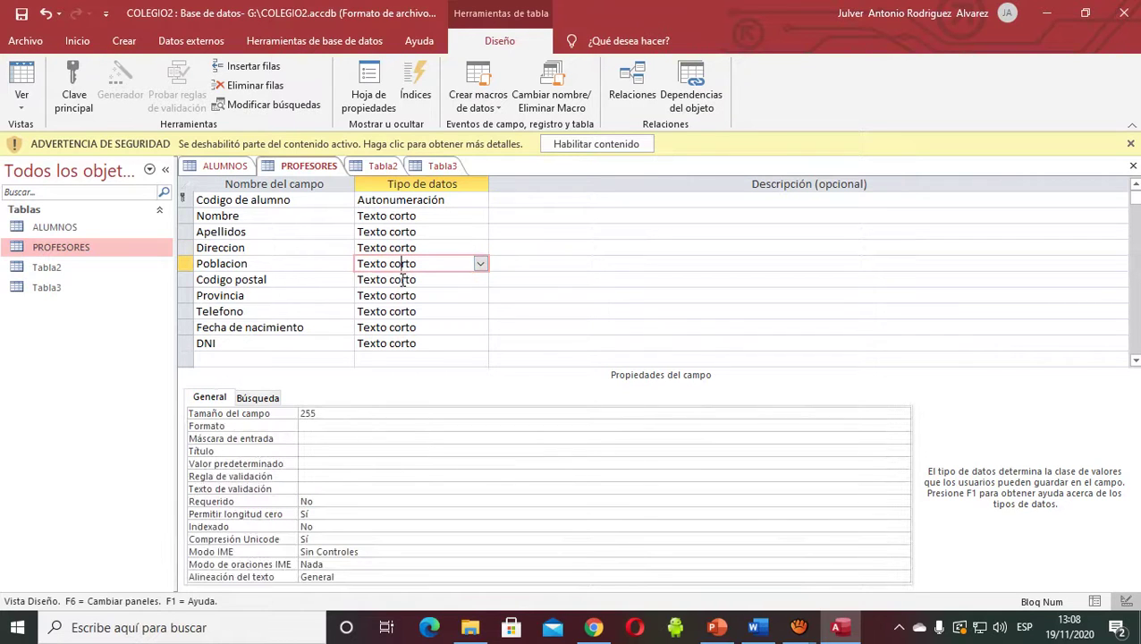
pyautogui.click(403, 279)
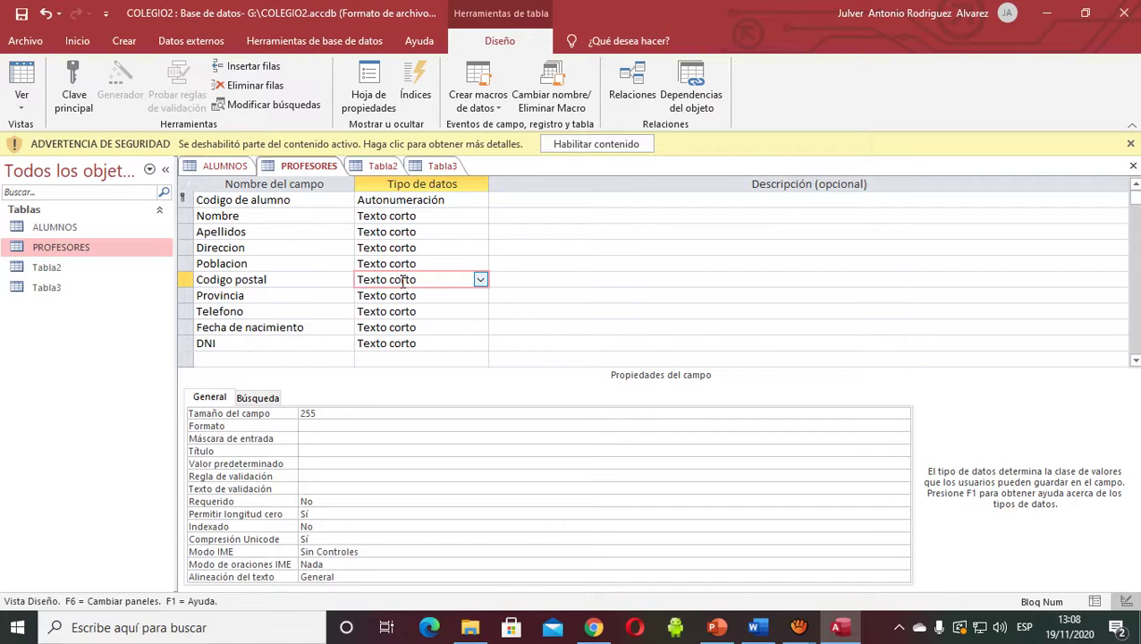
# - Check the field types in Word again, then return to Access and set the data type of Fecha de nacimiento to Fecha/Hora
pyautogui.click(758, 629)
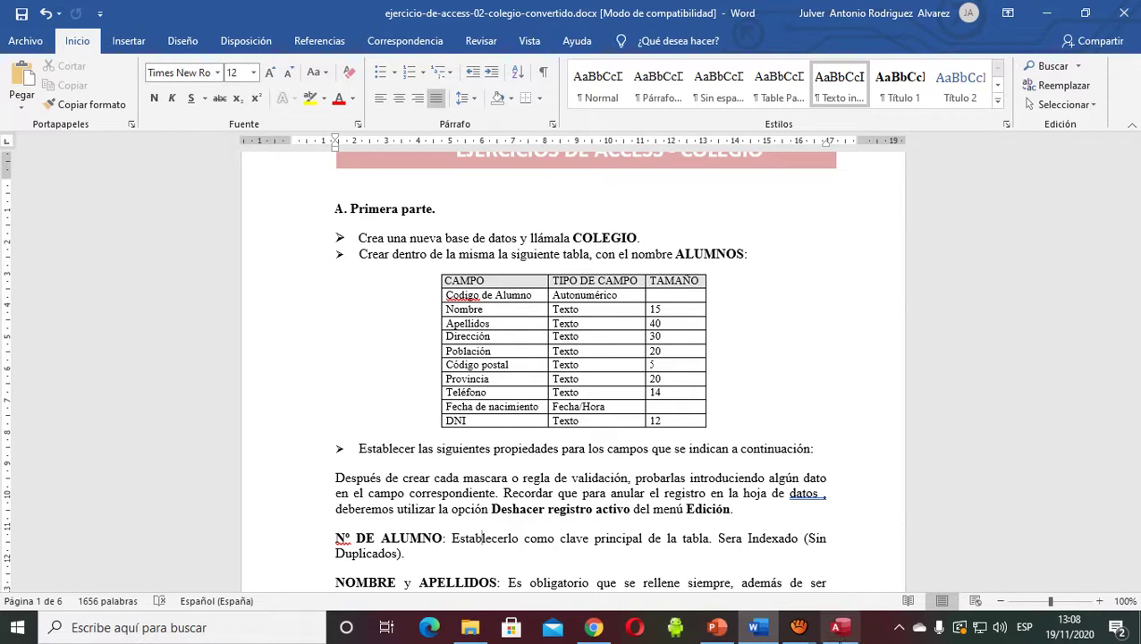
pyautogui.click(841, 628)
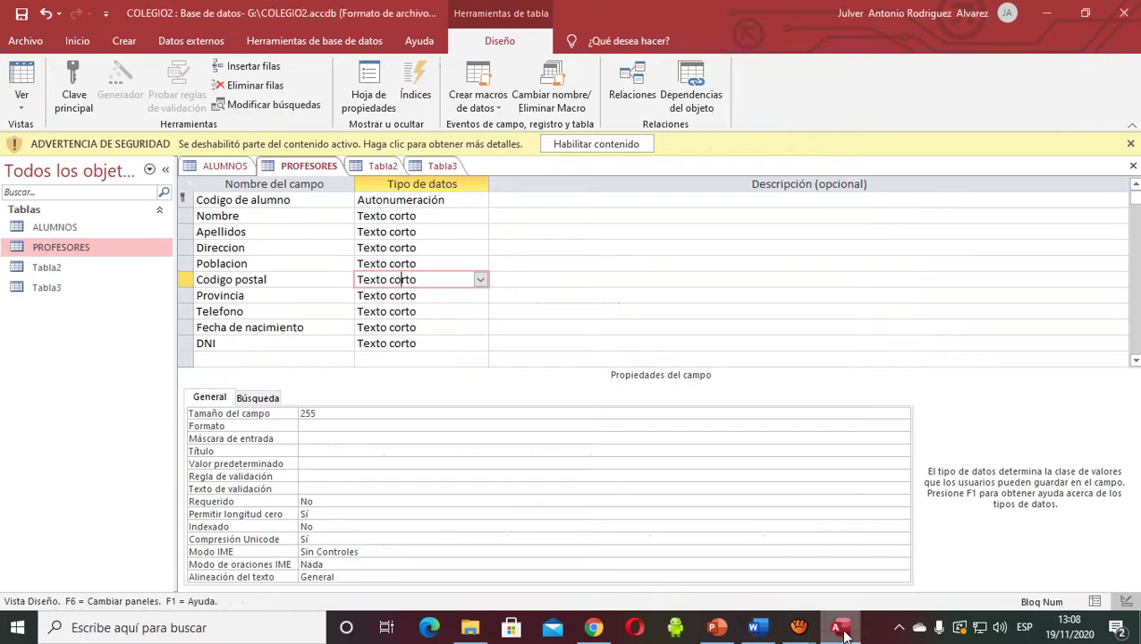
pyautogui.click(309, 327)
pyautogui.click(436, 329)
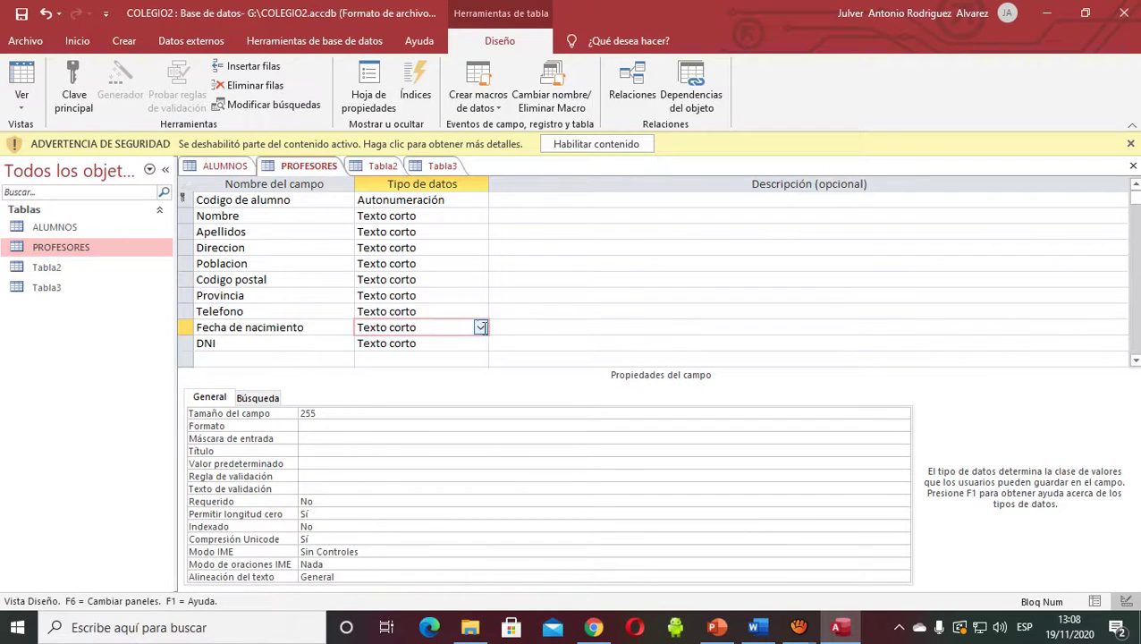
pyautogui.click(480, 328)
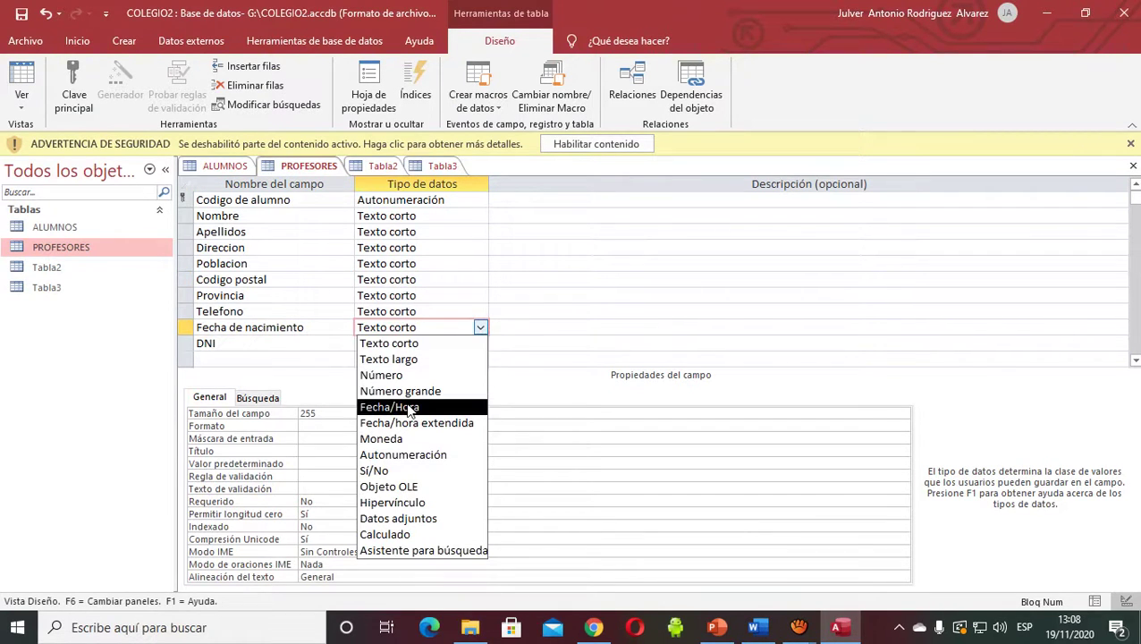
pyautogui.click(409, 408)
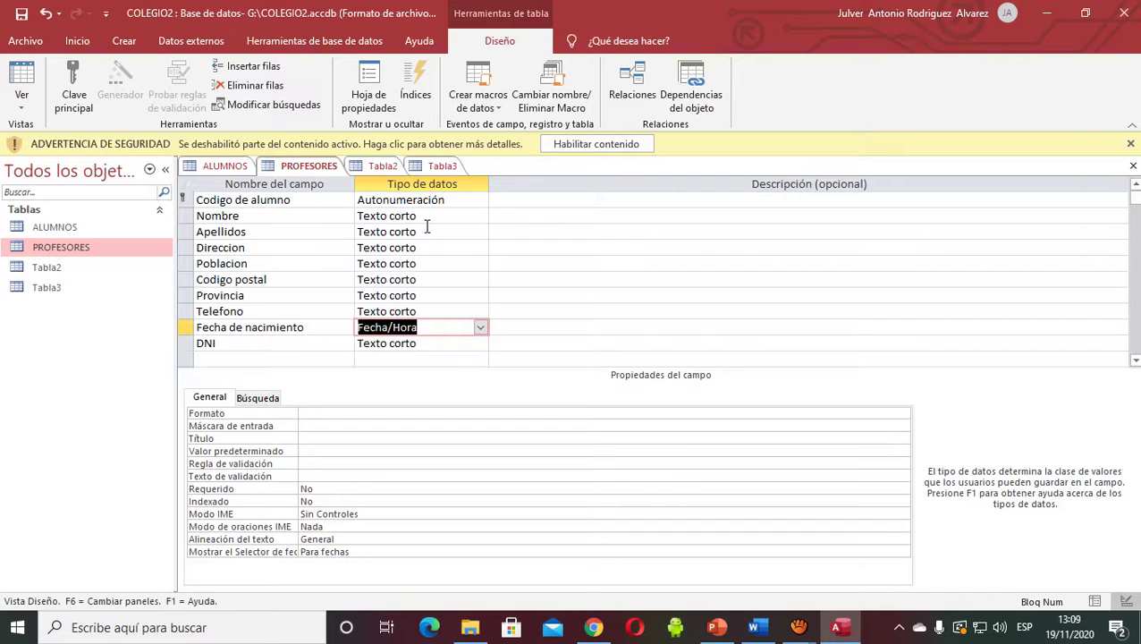
# - Look up the field sizes in Word, then return to Access and set the field size of Nombre to 15
pyautogui.click(758, 629)
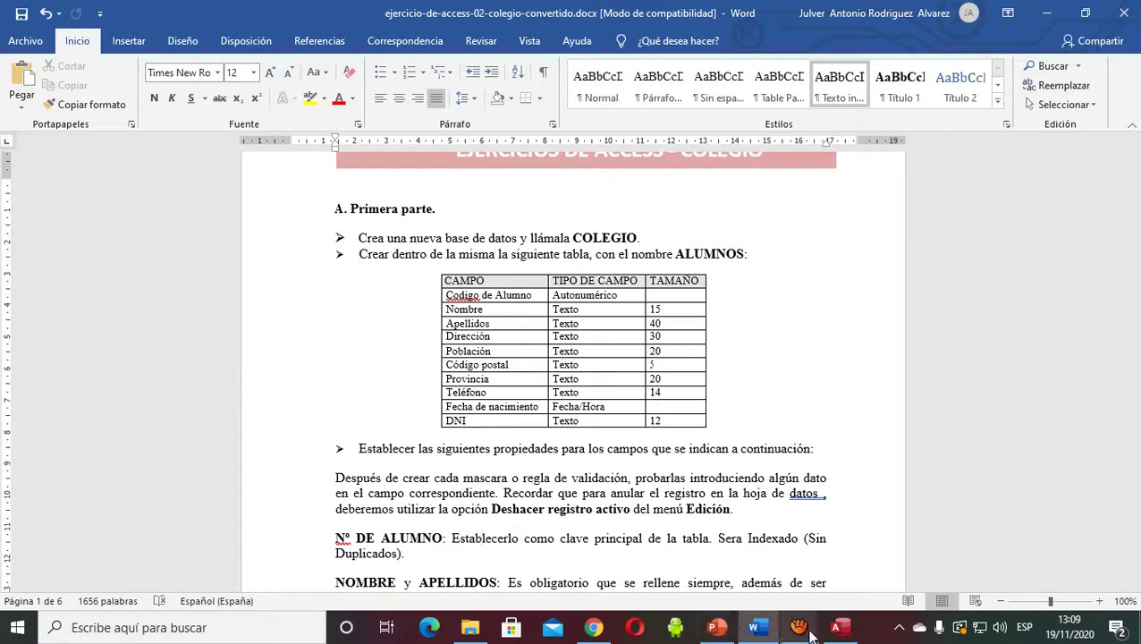
pyautogui.moveTo(844, 629)
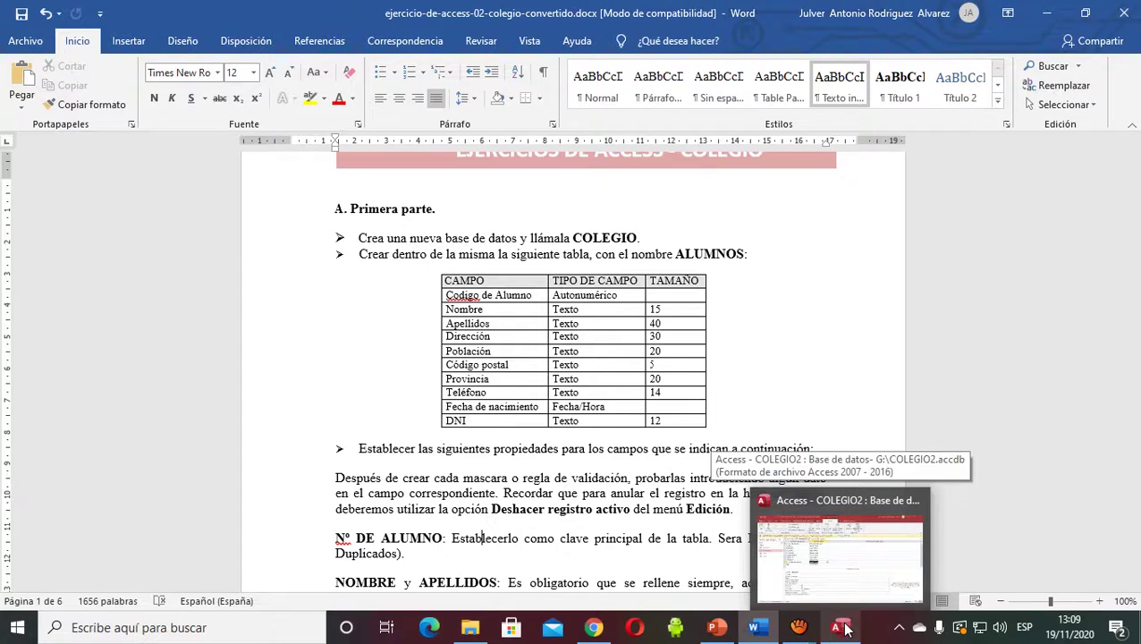
pyautogui.click(844, 629)
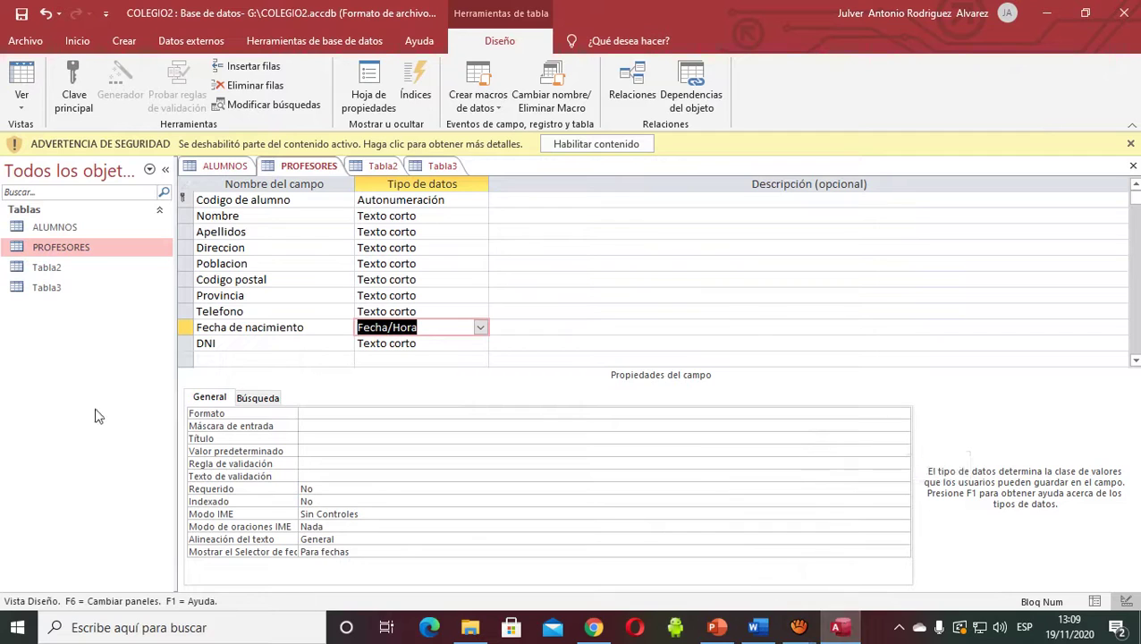
pyautogui.click(273, 219)
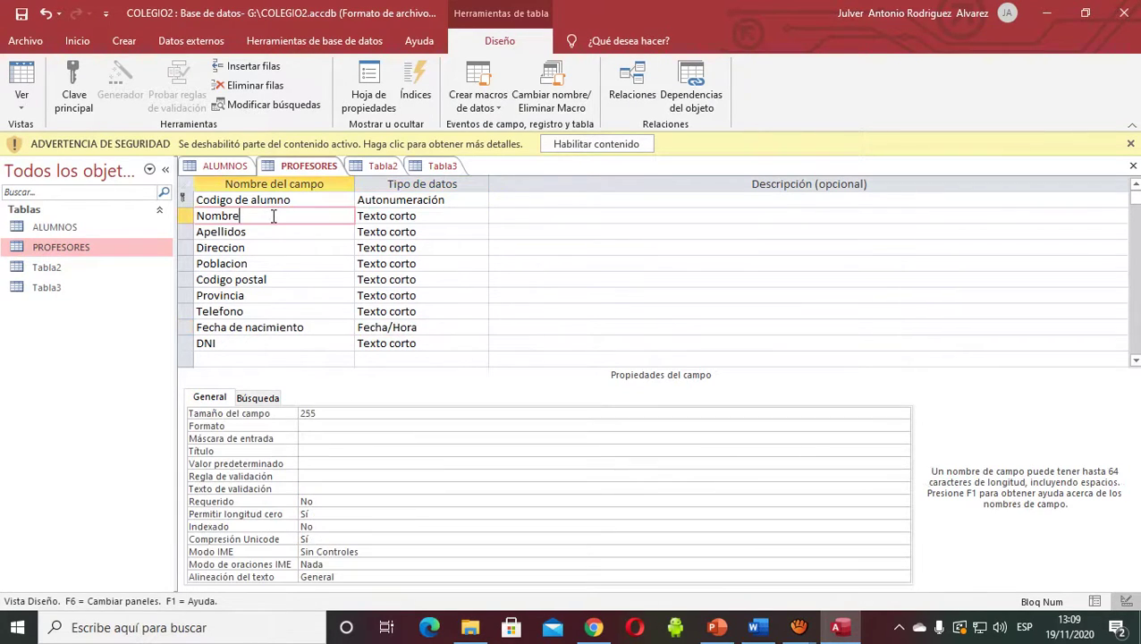
pyautogui.click(324, 415)
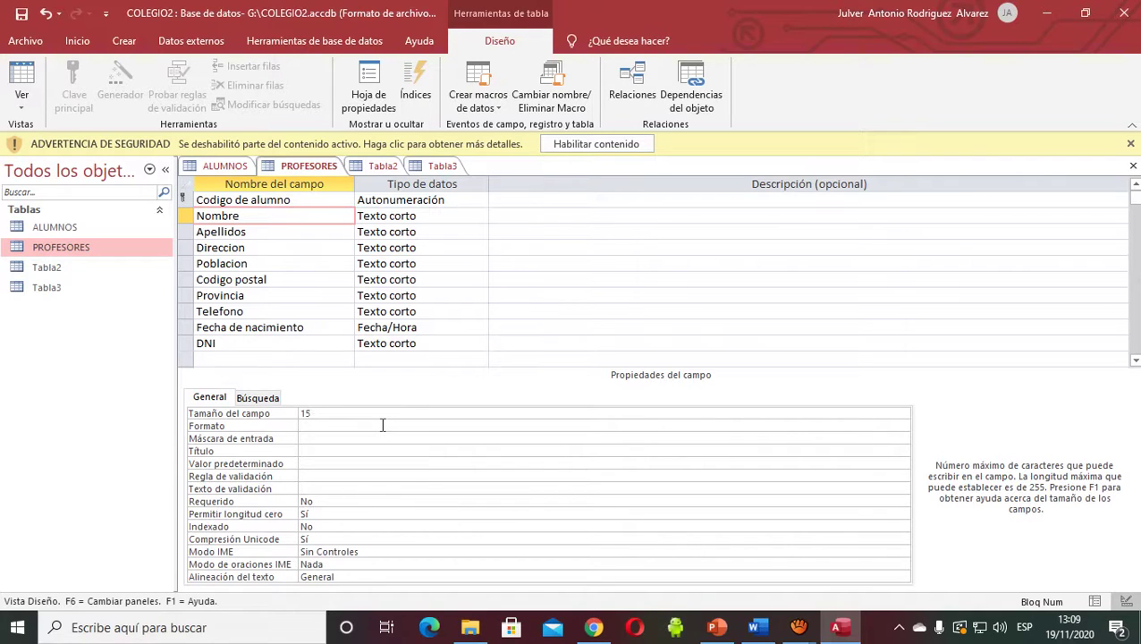
# - Set the field size of Apellidos to 40 and of Direccion to 30 in Access, consulting the sizes listed in Word
pyautogui.click(311, 231)
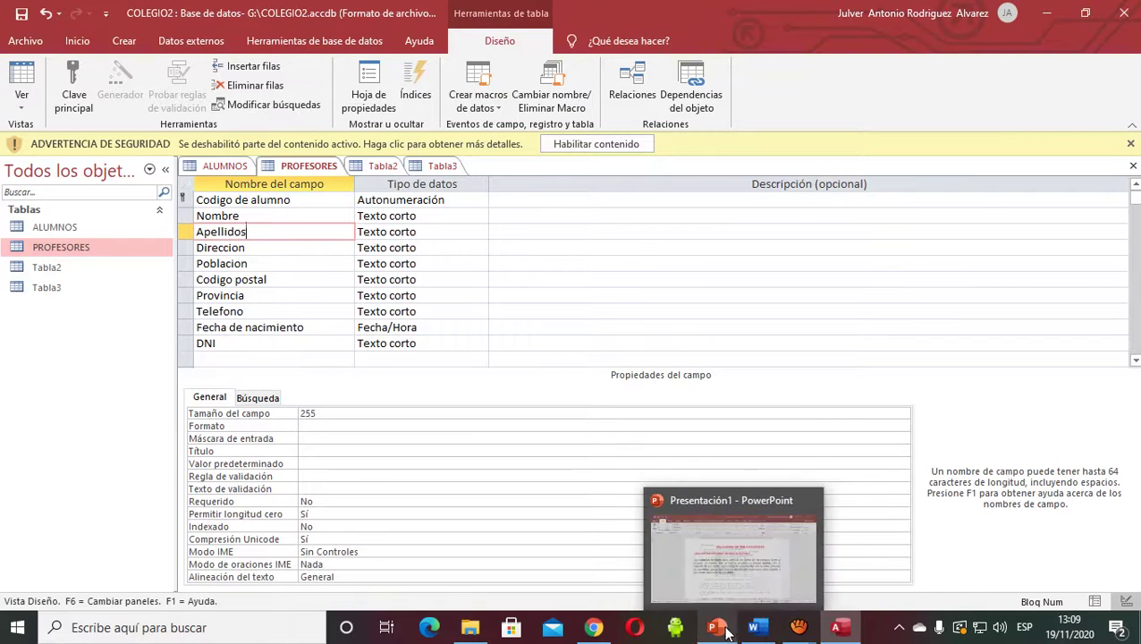
pyautogui.click(761, 630)
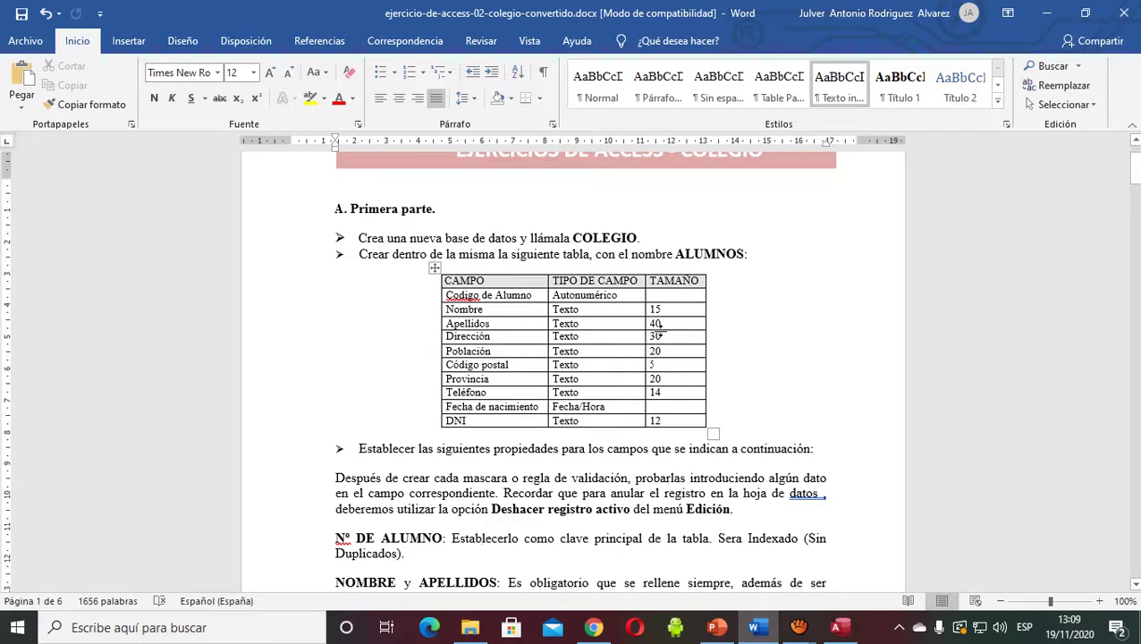
pyautogui.click(839, 628)
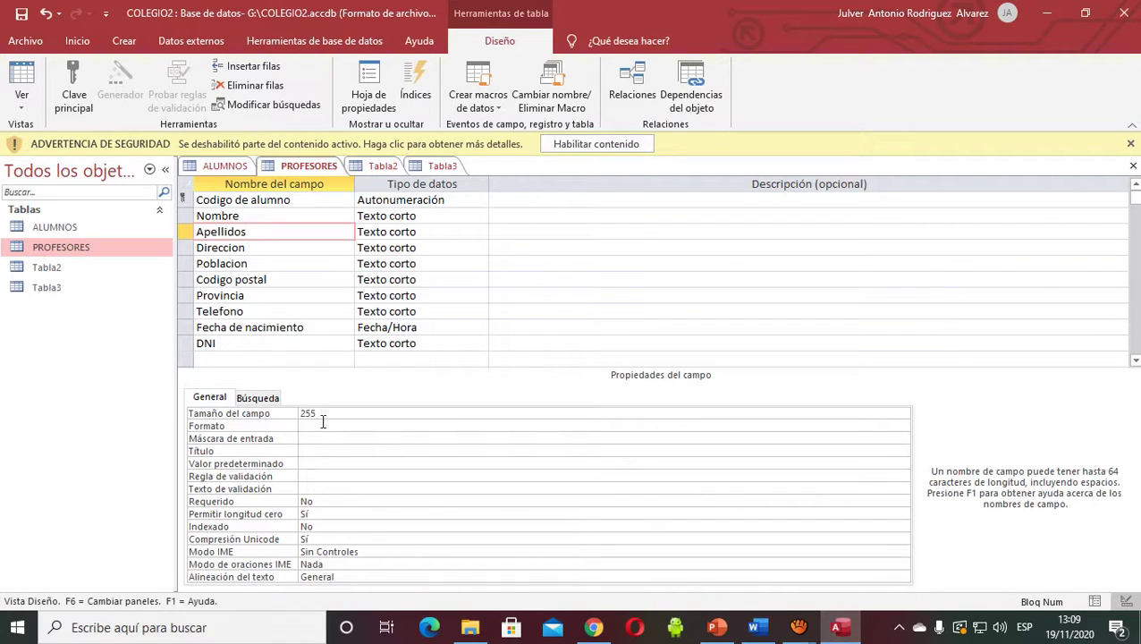
pyautogui.click(322, 416)
pyautogui.press('BackSpace')
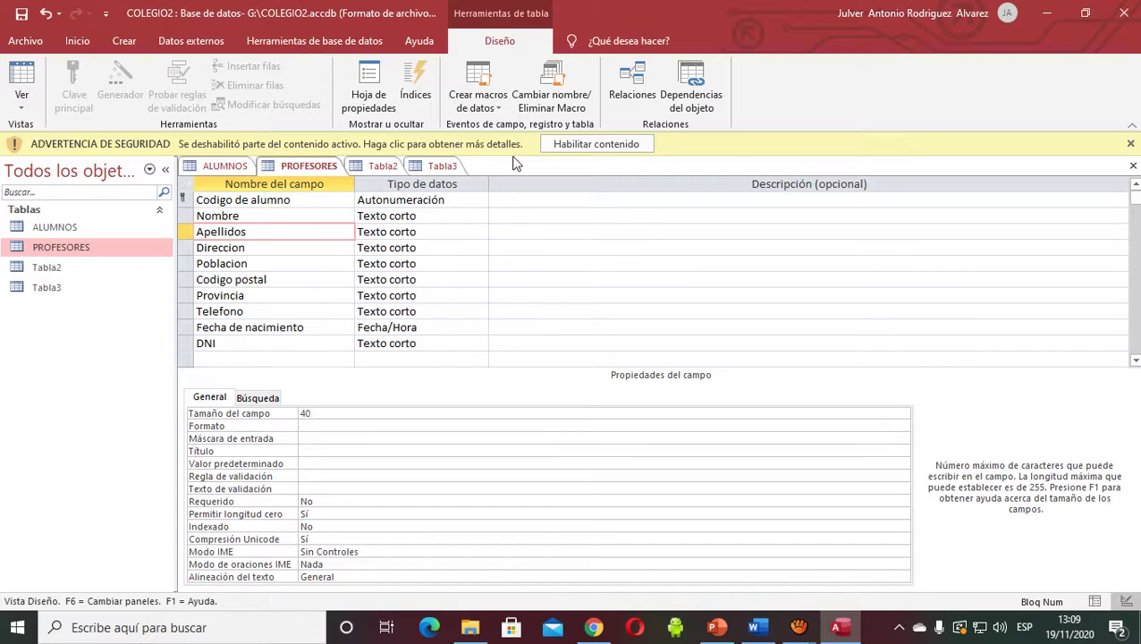
pyautogui.click(301, 249)
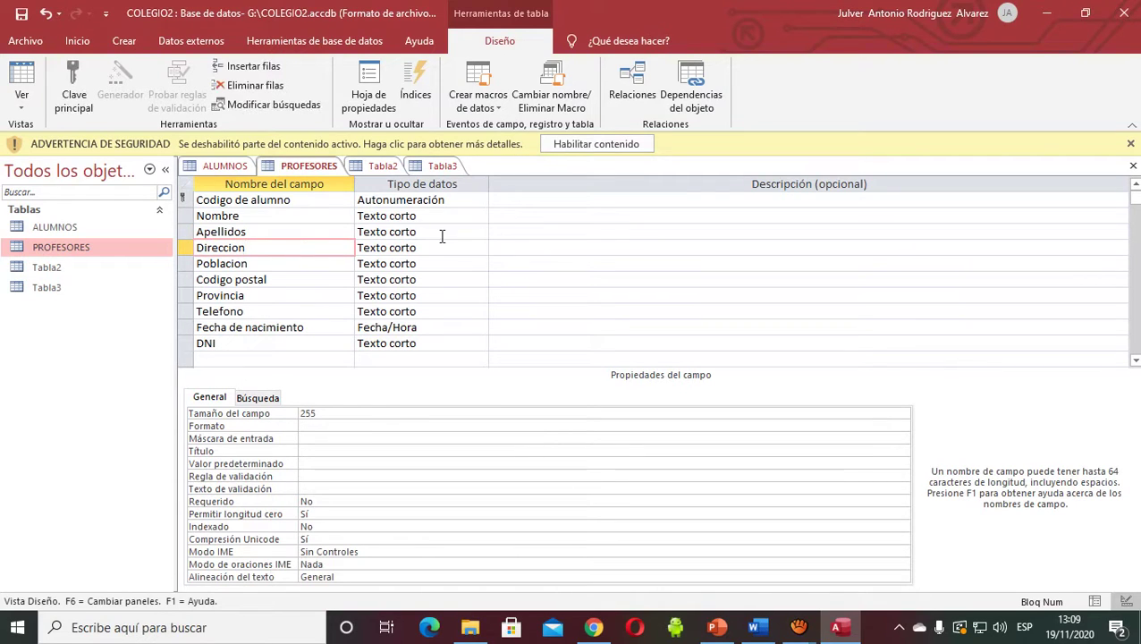
pyautogui.click(329, 415)
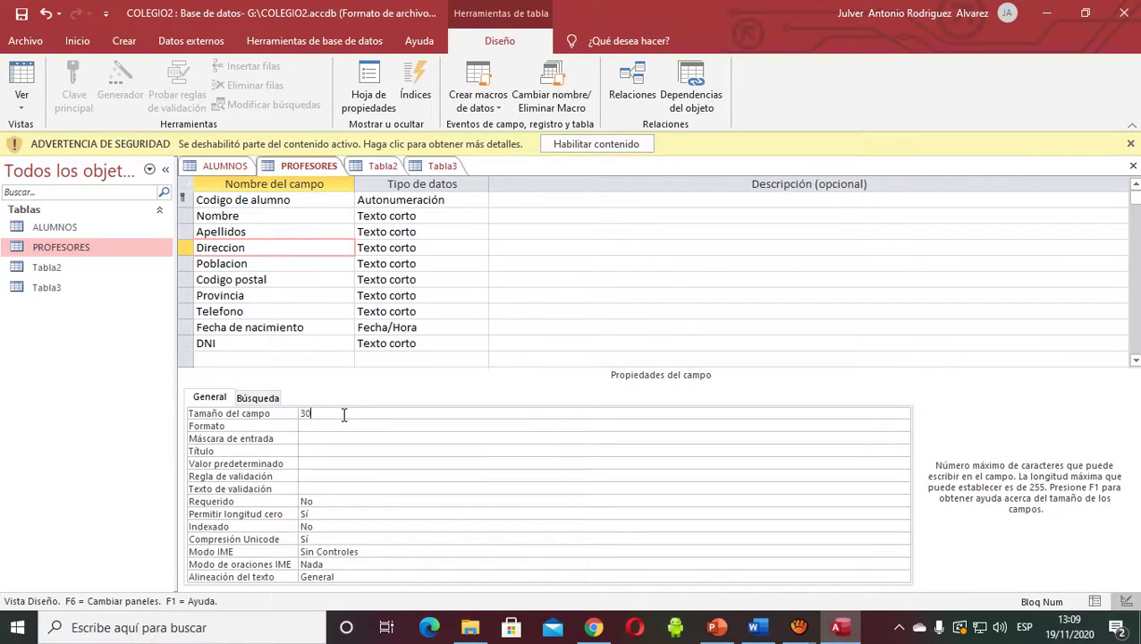
# - Examine the general and lookup properties of Nombre, then review the field sizes of Apellidos and Direccion
pyautogui.click(309, 221)
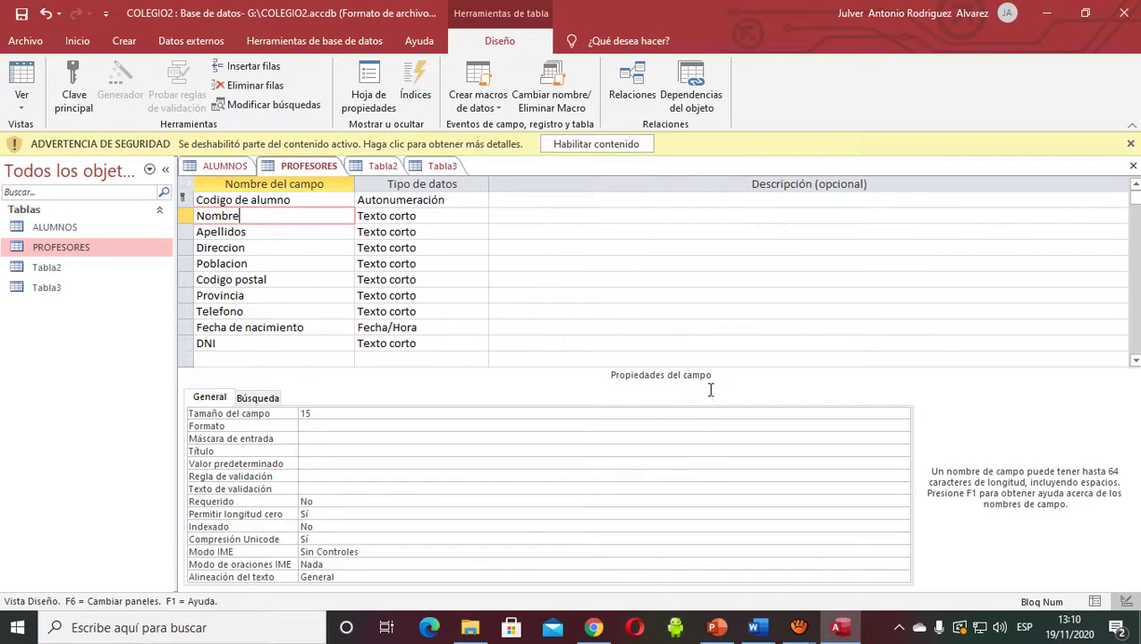
pyautogui.click(213, 398)
pyautogui.click(259, 399)
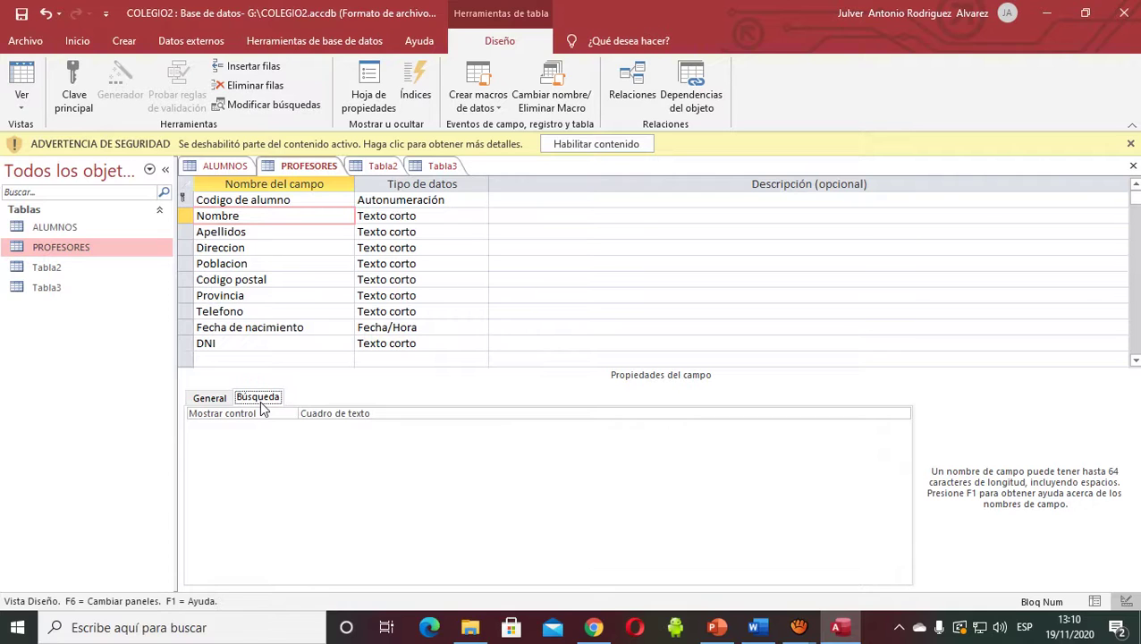
pyautogui.click(214, 399)
pyautogui.click(249, 402)
pyautogui.click(214, 399)
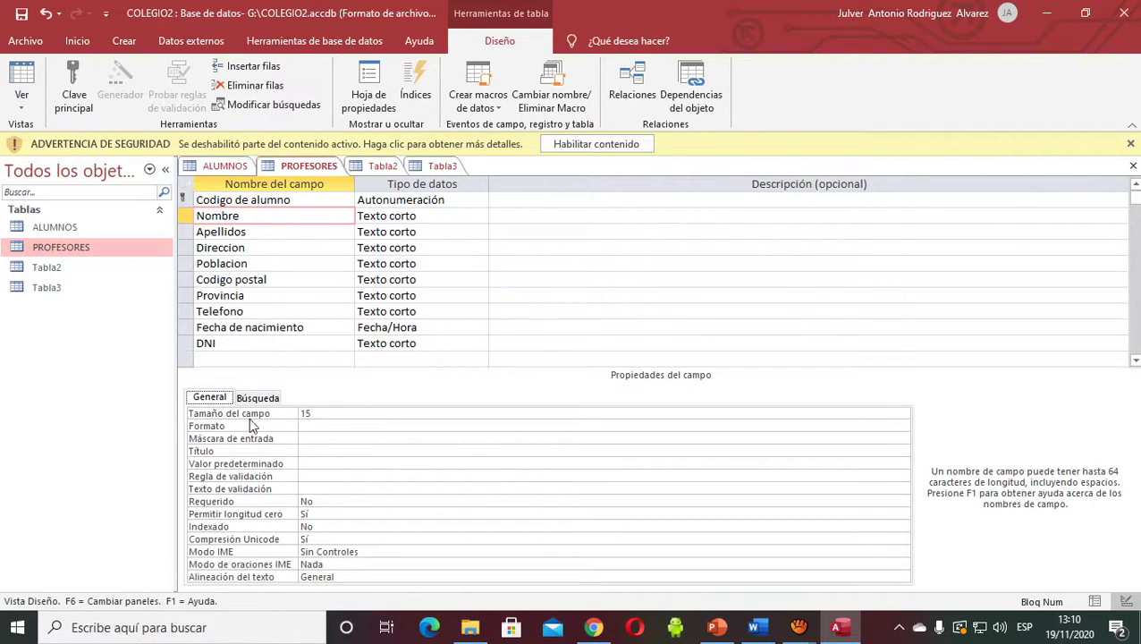
pyautogui.click(314, 414)
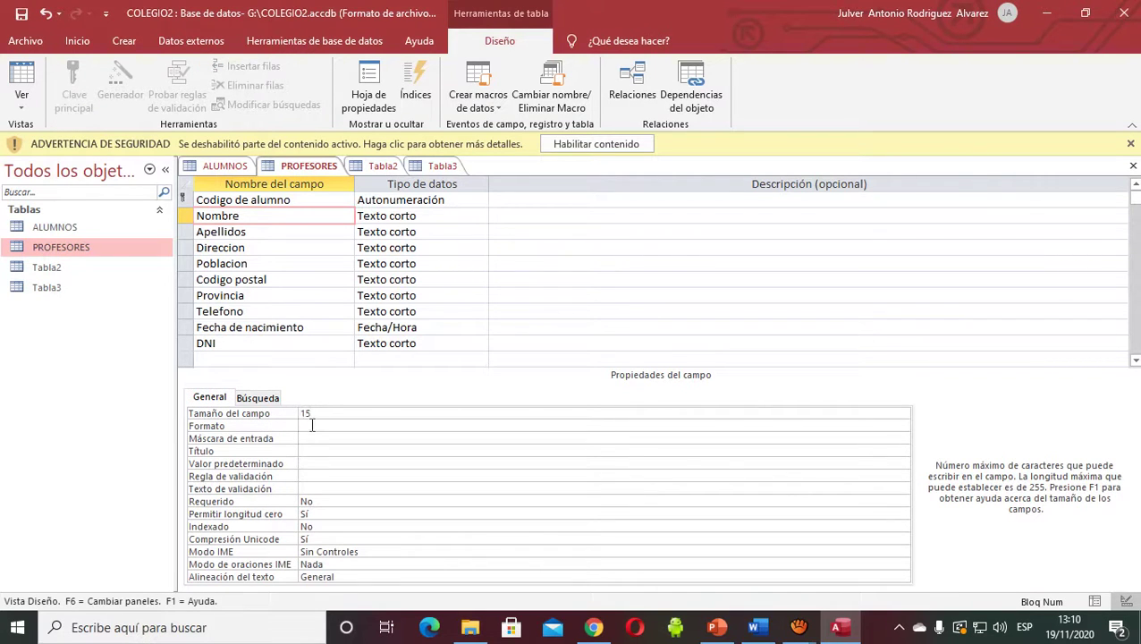
pyautogui.click(256, 231)
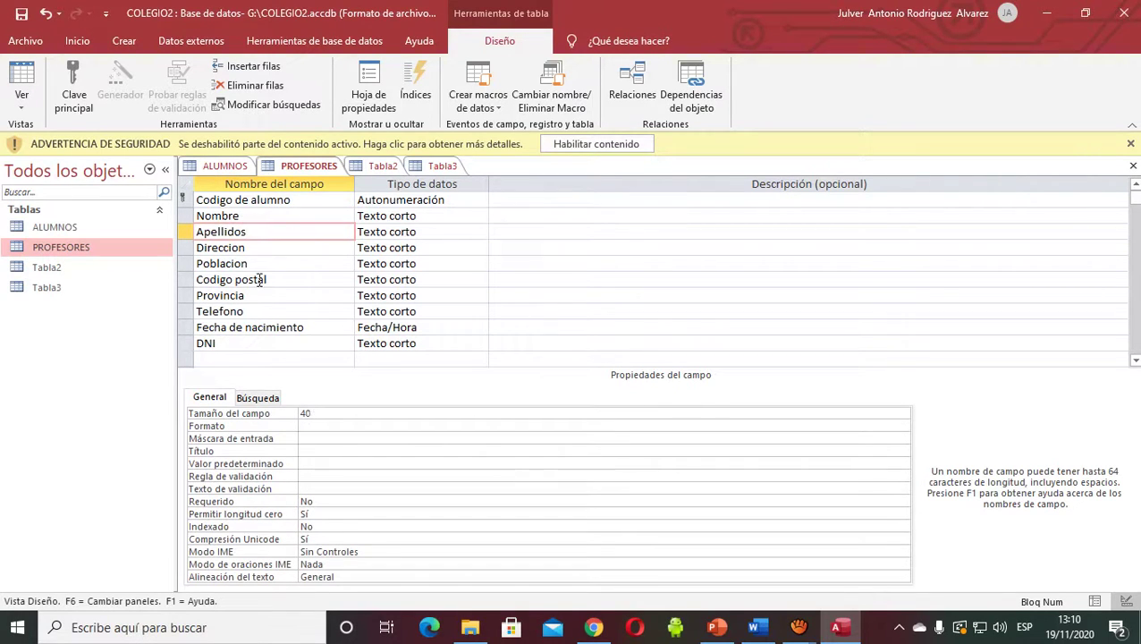
pyautogui.click(257, 249)
pyautogui.click(364, 248)
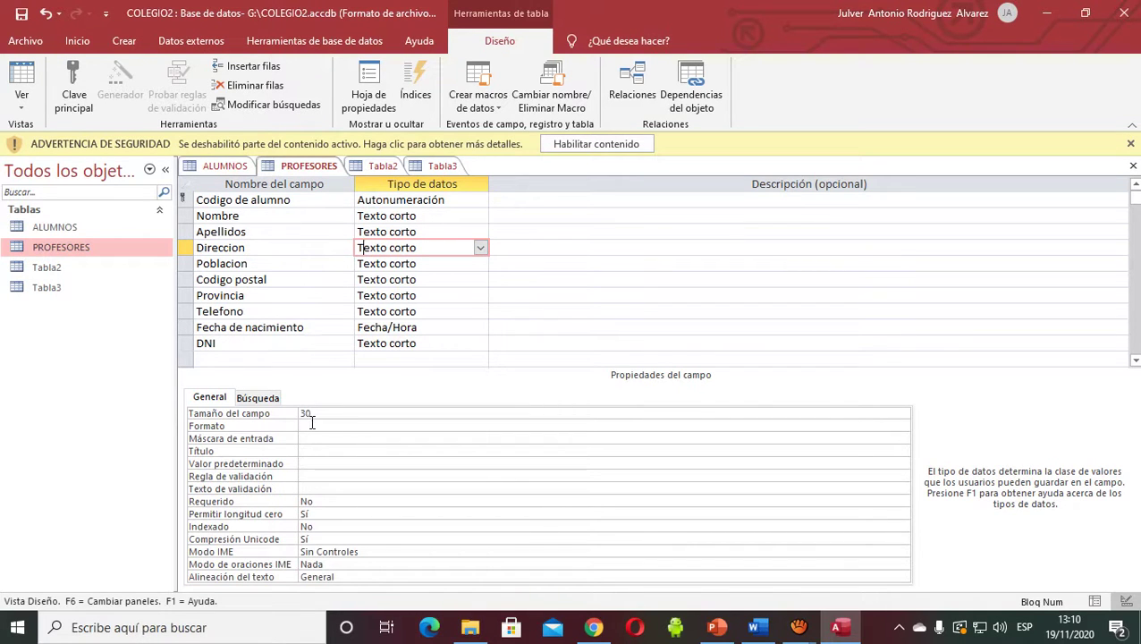
# - Look up the following sizes in Word, then return to Access and set the field size of Poblacion to 20 and Codigo postal to 5
pyautogui.click(754, 628)
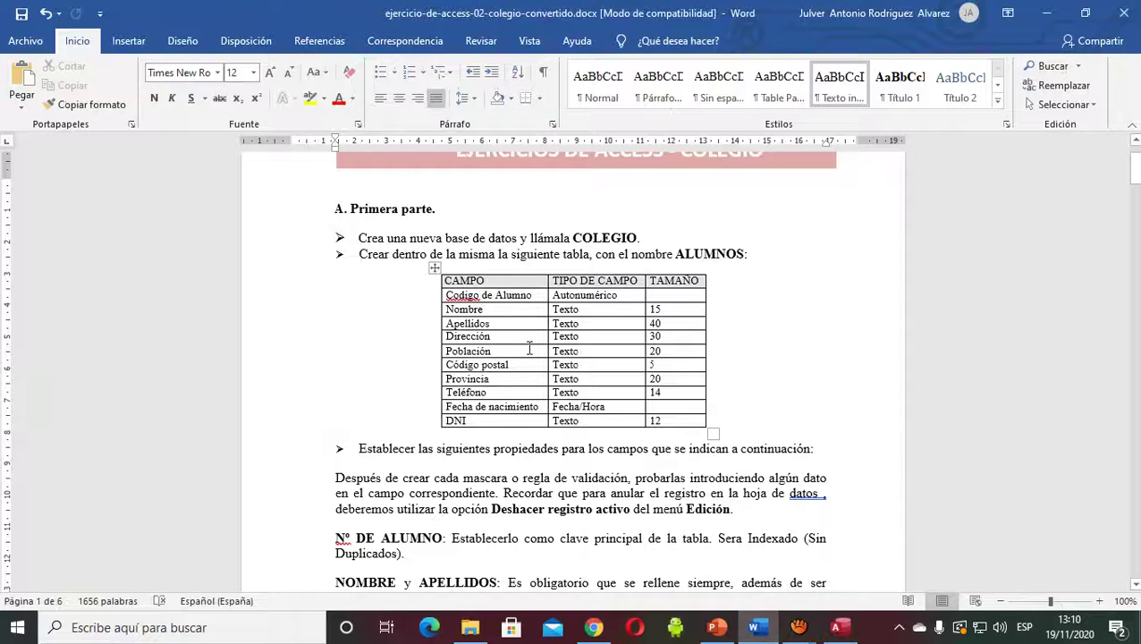
pyautogui.click(665, 354)
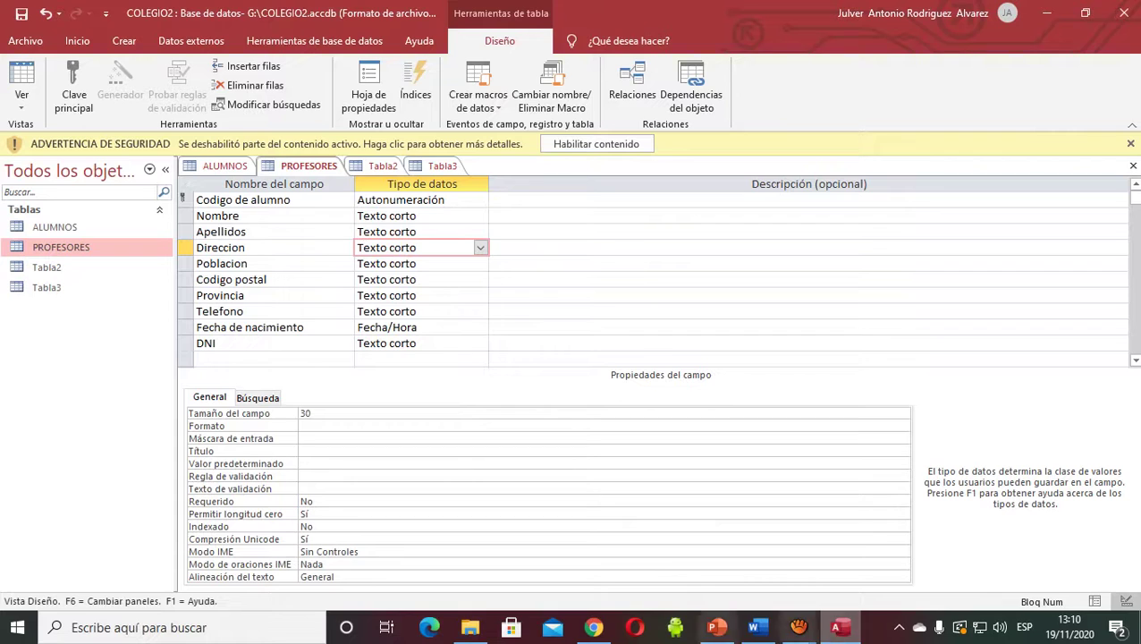
pyautogui.click(248, 265)
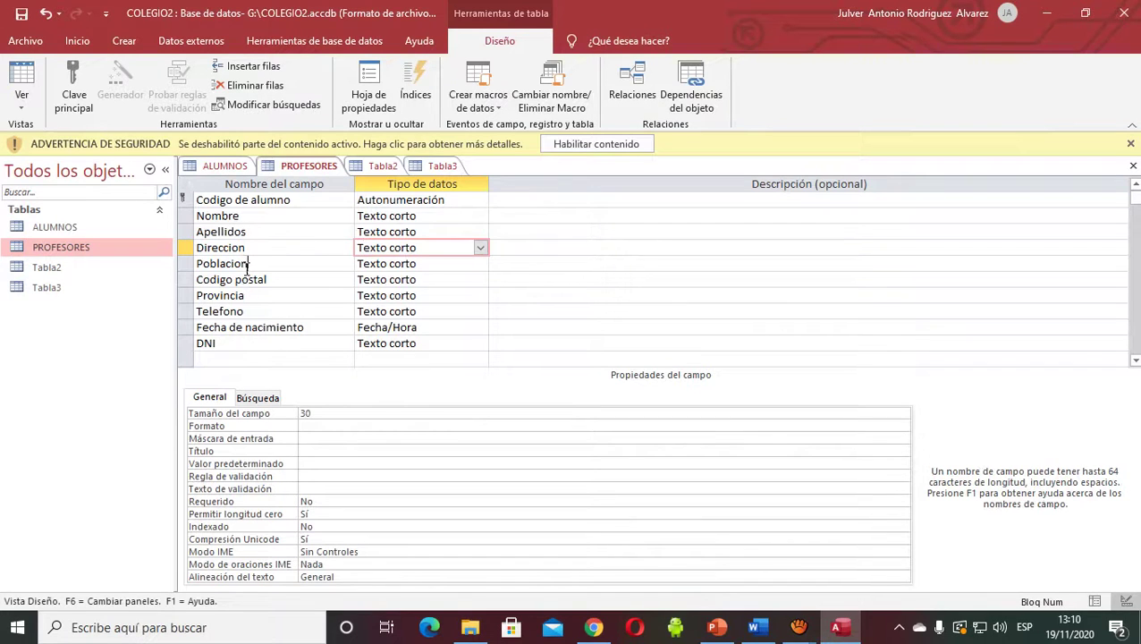
pyautogui.click(318, 414)
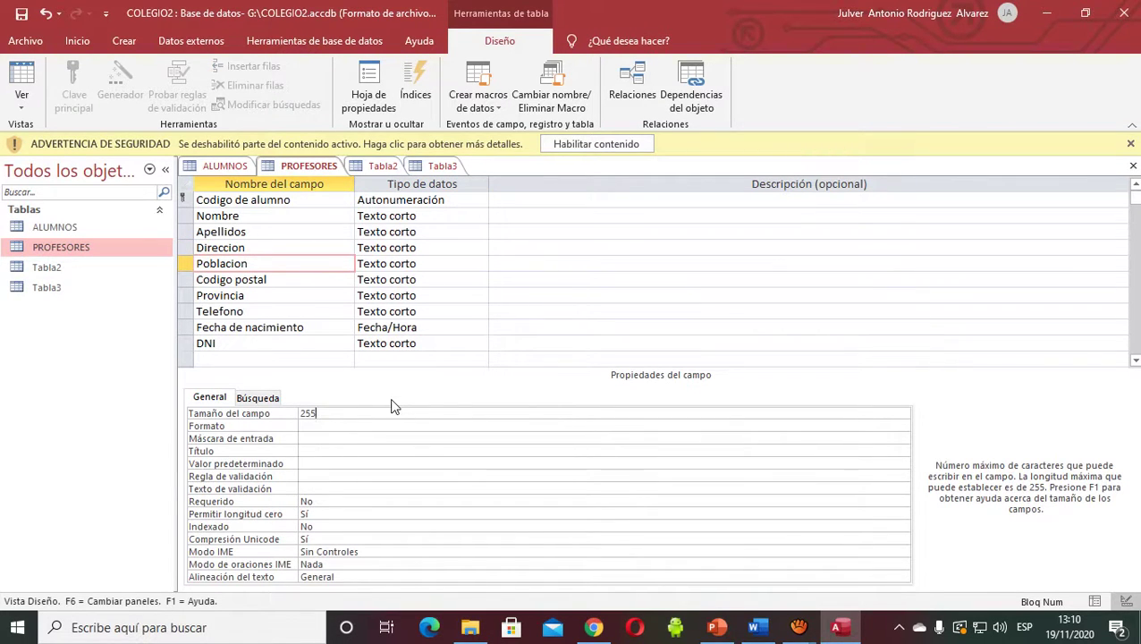
pyautogui.press('BackSpace')
pyautogui.press('BackSpace')
pyautogui.click(311, 280)
pyautogui.click(350, 418)
pyautogui.write(',')
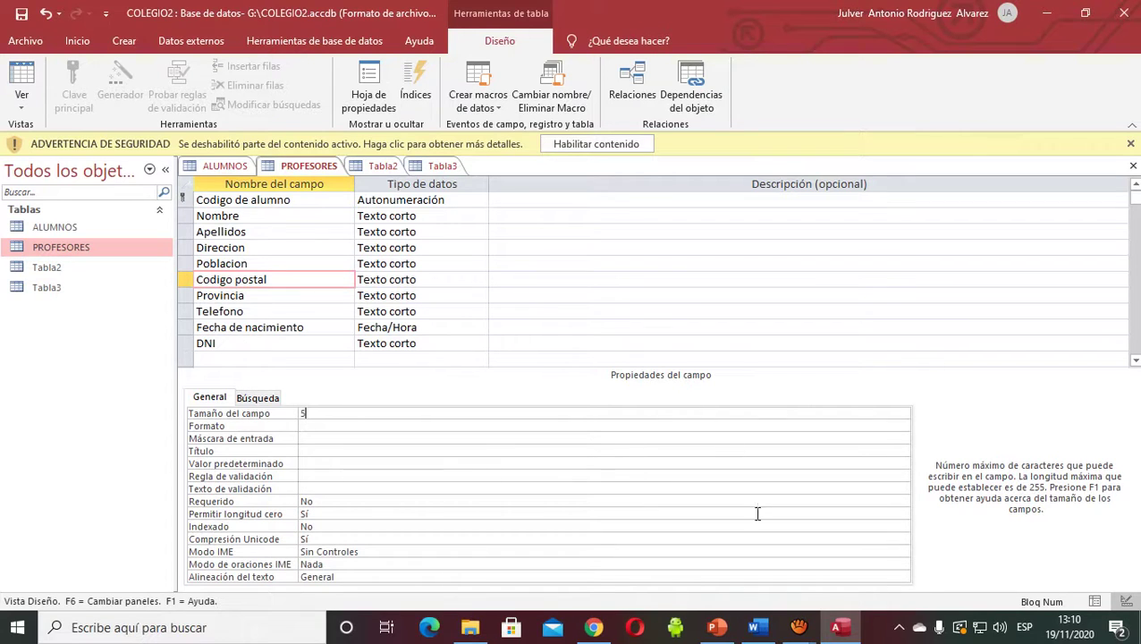
# - Switch to Word and consult the exercise table for the field size of Provincia
pyautogui.click(759, 629)
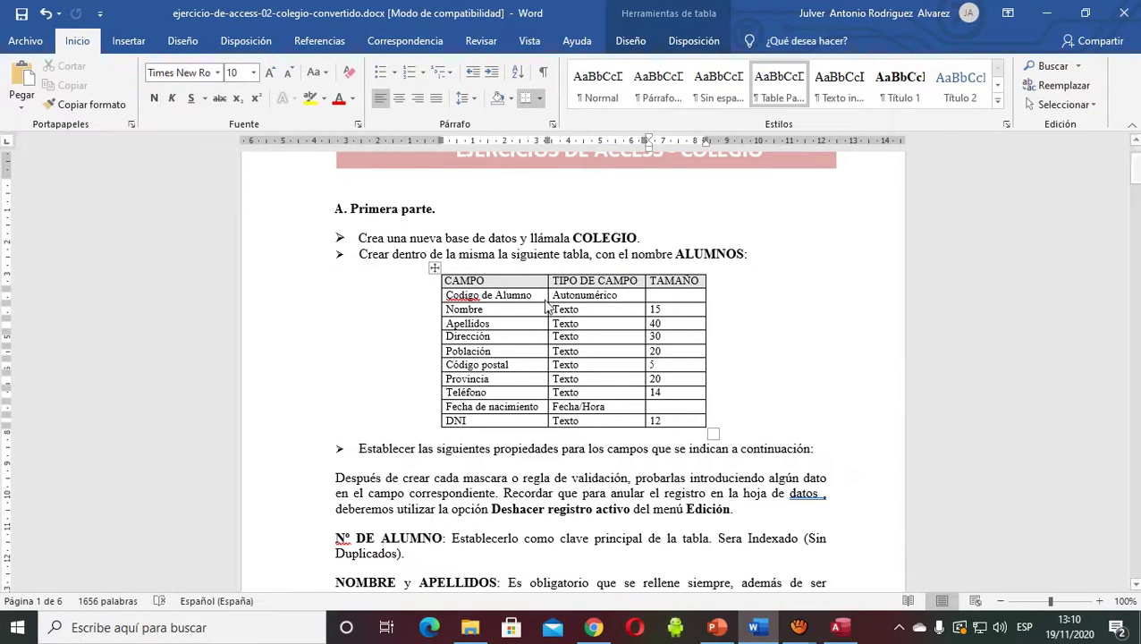